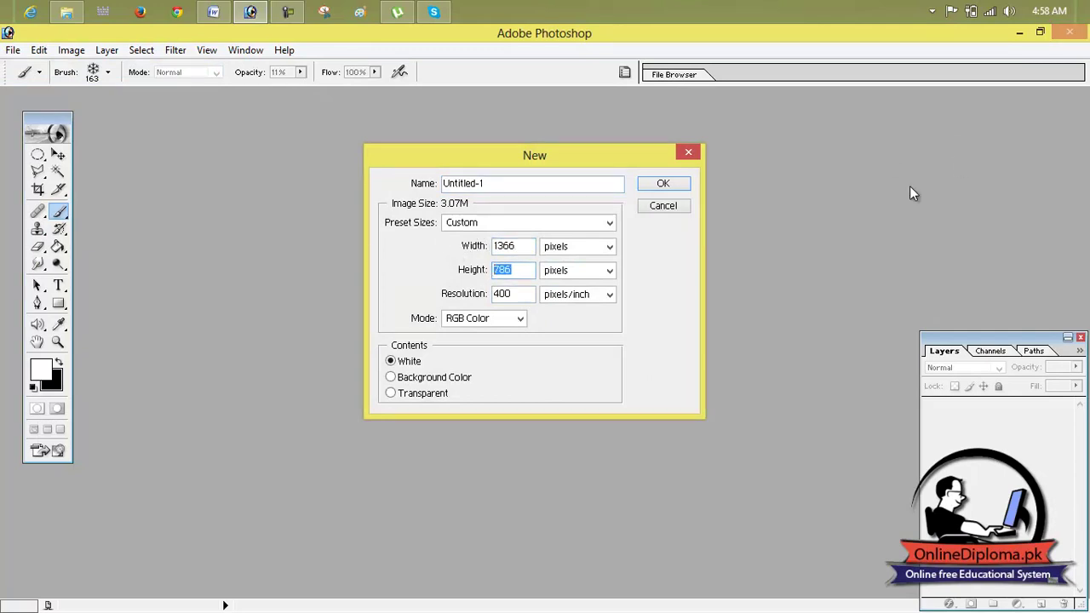
- Create a white 1366 × 786 pixel RGB document at 400 pixels/inch, maximize its window, and switch to the Move tool
left_click(681, 191)
left_click(710, 103)
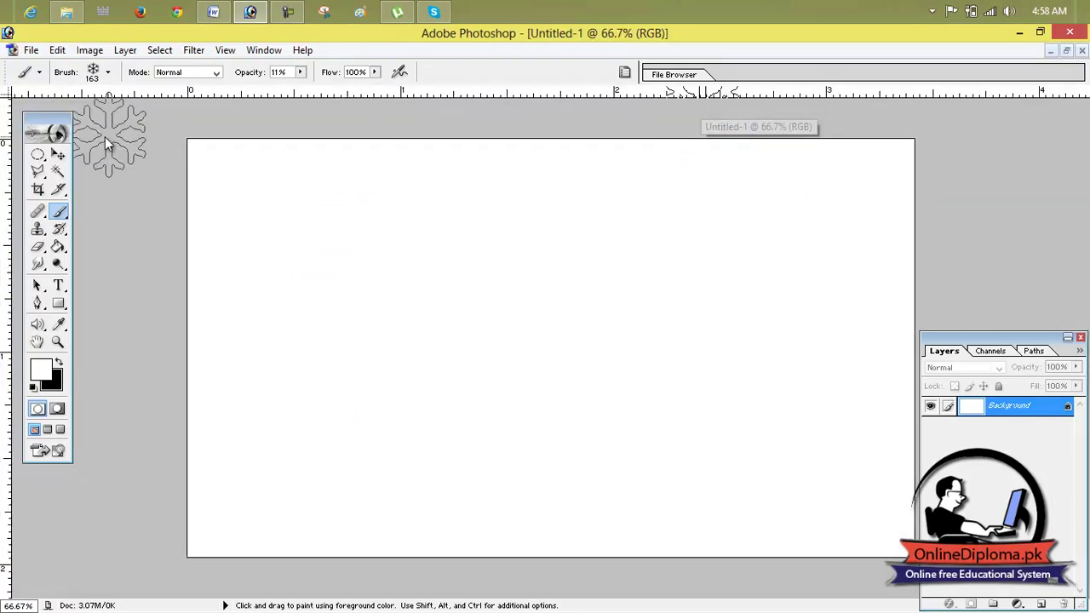
left_click(58, 155)
left_click(30, 50)
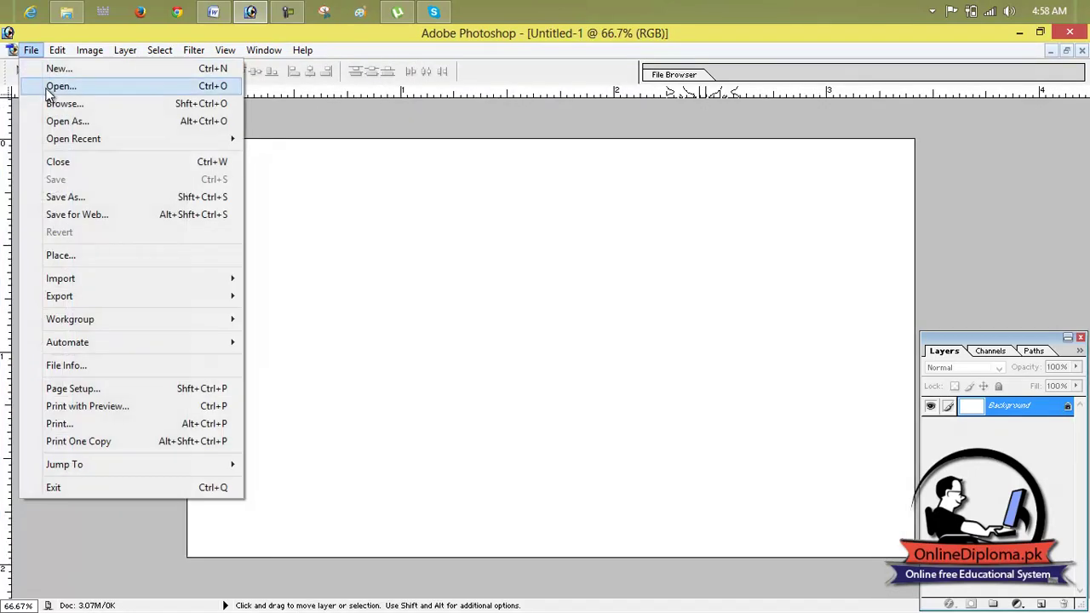
left_click(47, 86)
left_click(694, 175)
left_click(554, 177)
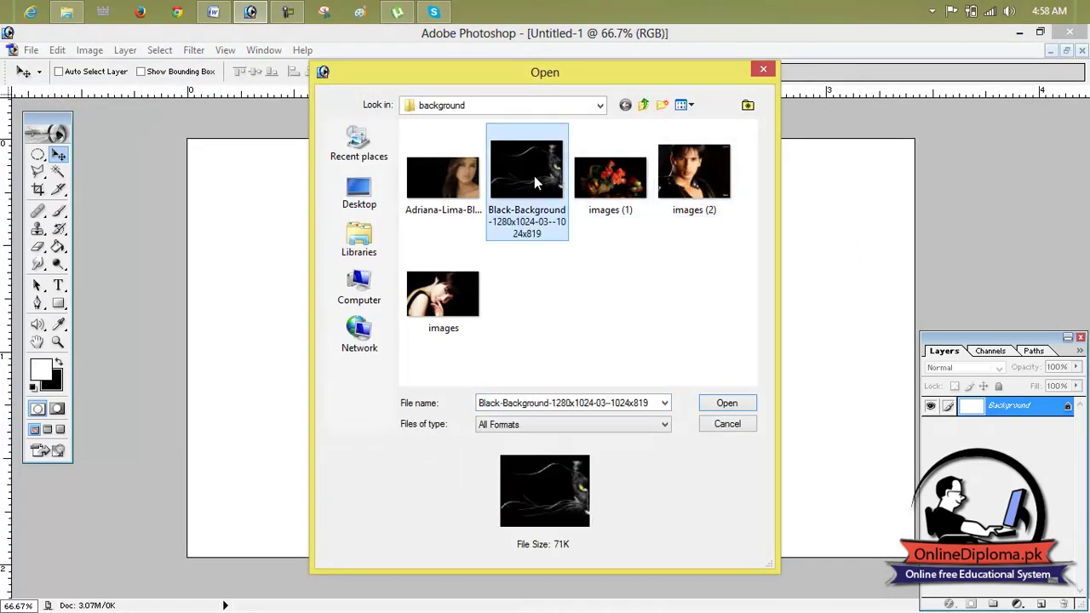
left_click(593, 183)
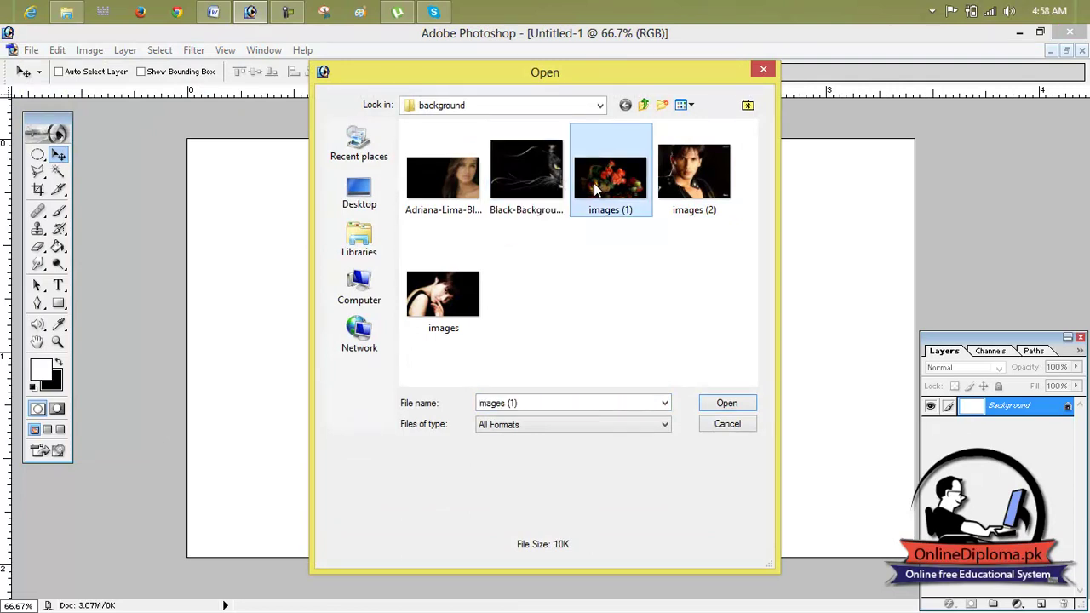
left_click(556, 189)
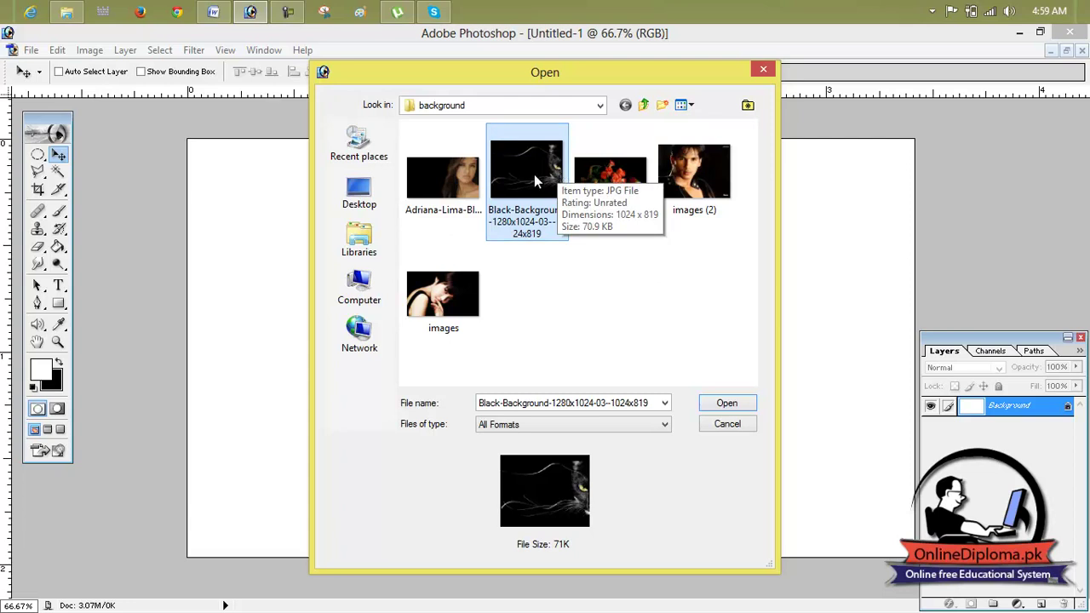
left_click(764, 69)
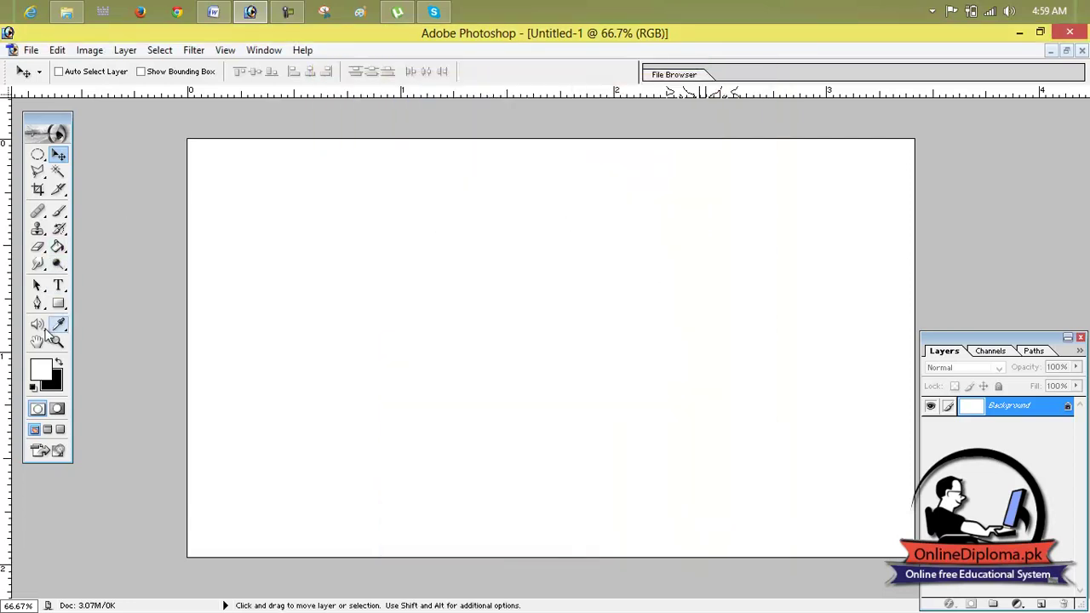
- Set the foreground color to black (000000) and fill the Background layer with it
left_click(40, 368)
left_click_drag(414, 253, 326, 411)
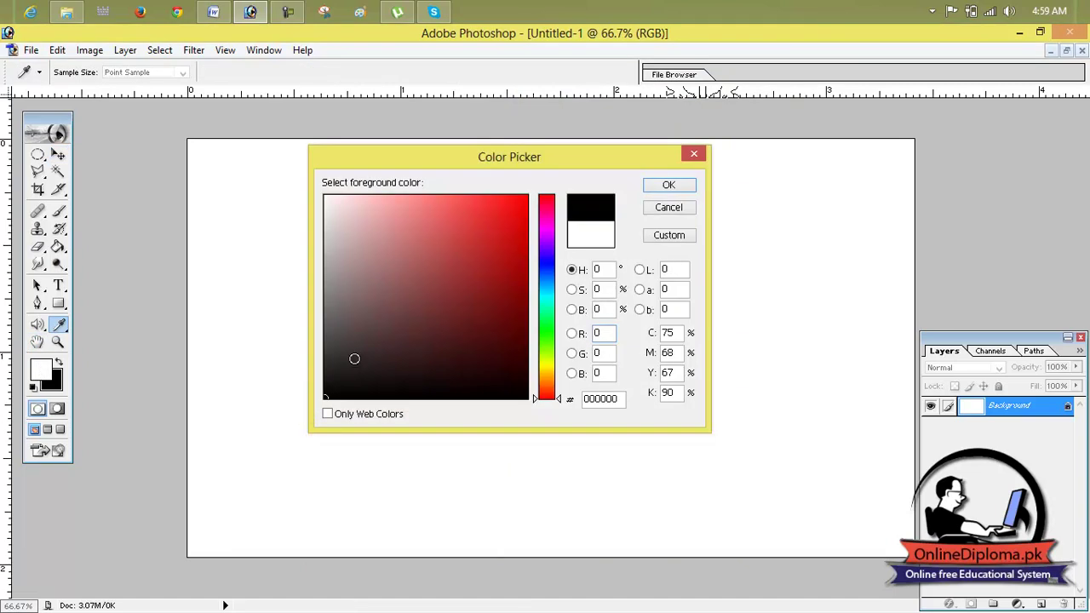
left_click(686, 186)
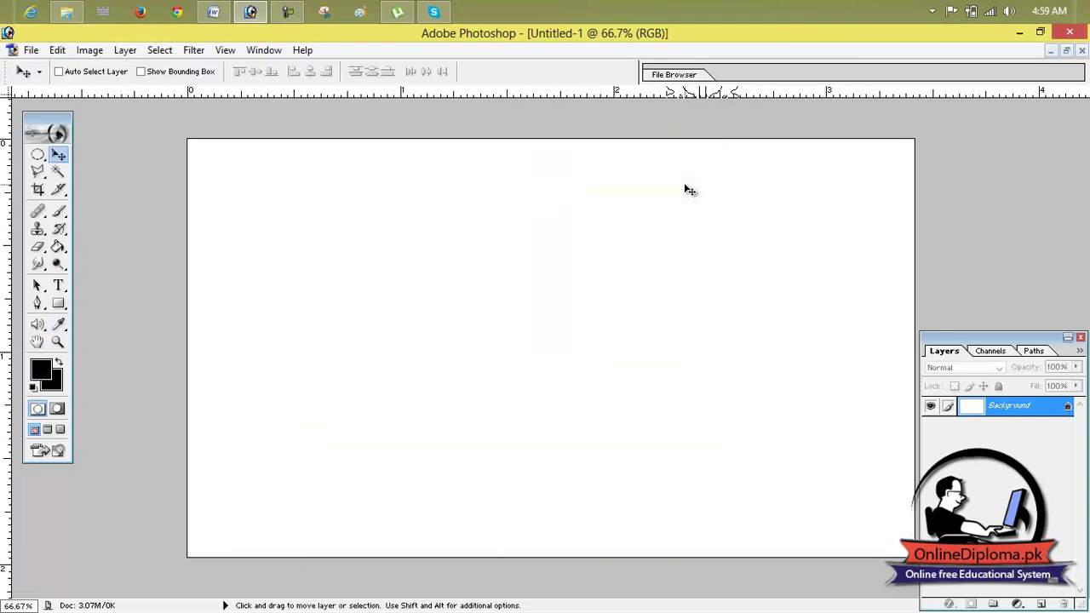
key("alt+BackSpace")
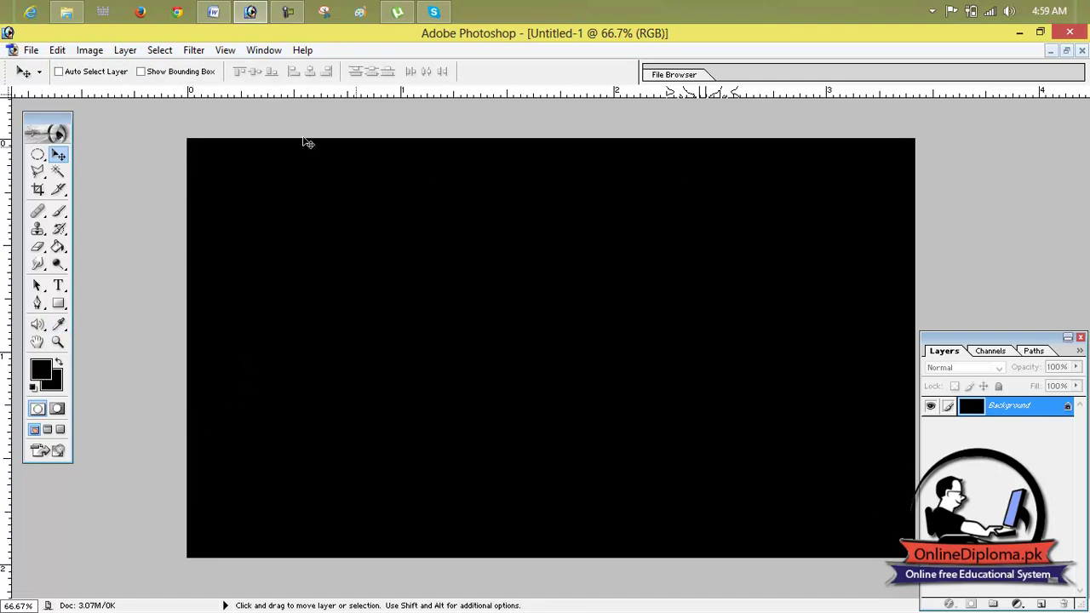
left_click(30, 50)
left_click(43, 84)
left_click(554, 171)
double_click(554, 171)
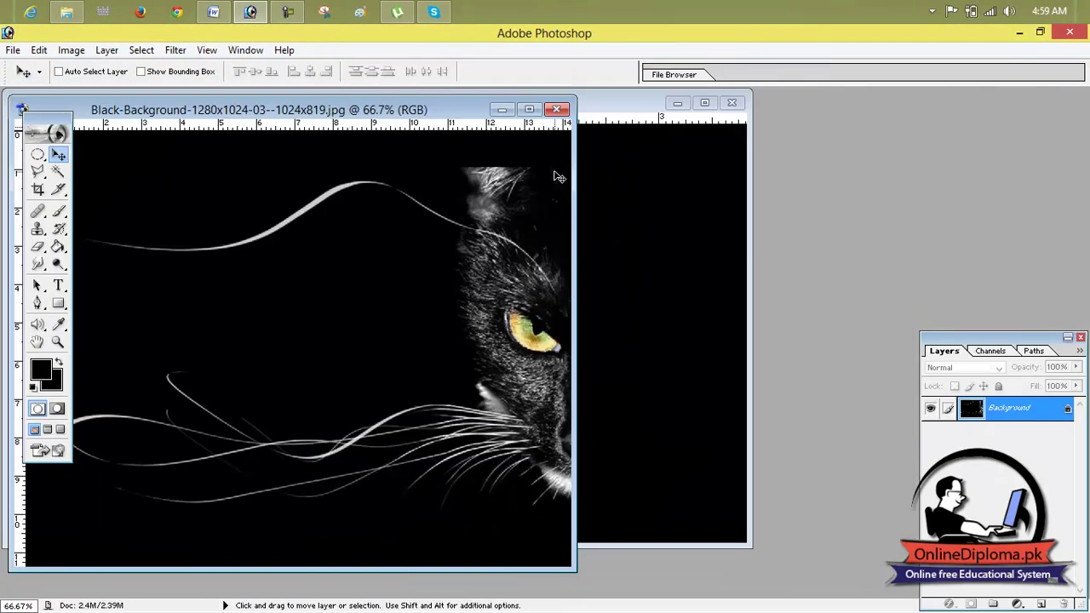
left_click(547, 109)
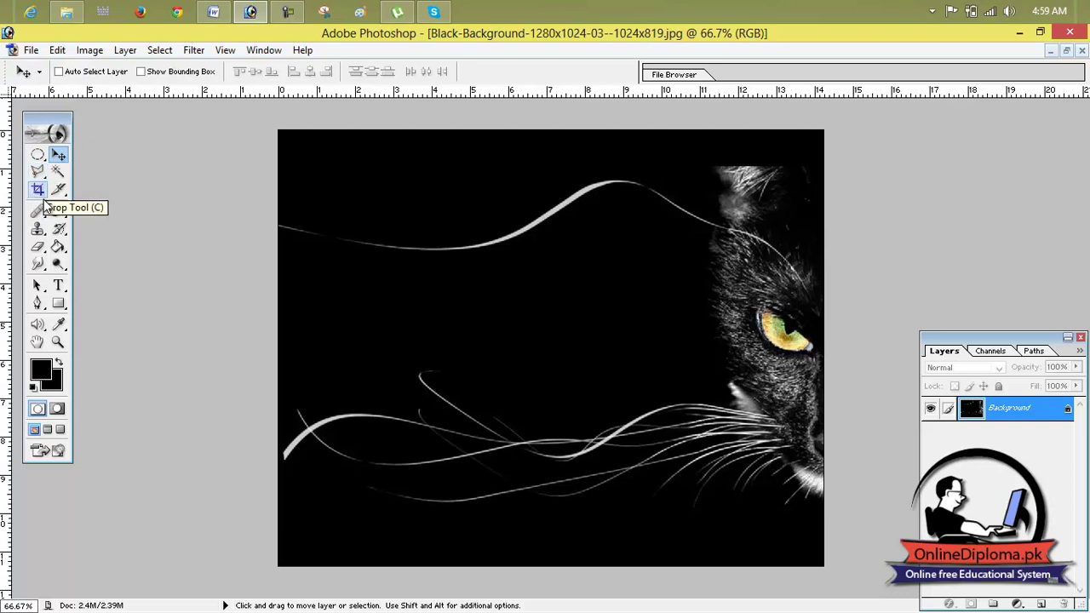
- Select the Clone Stamp tool and replace the current brushes with the default brush set
left_click(37, 229)
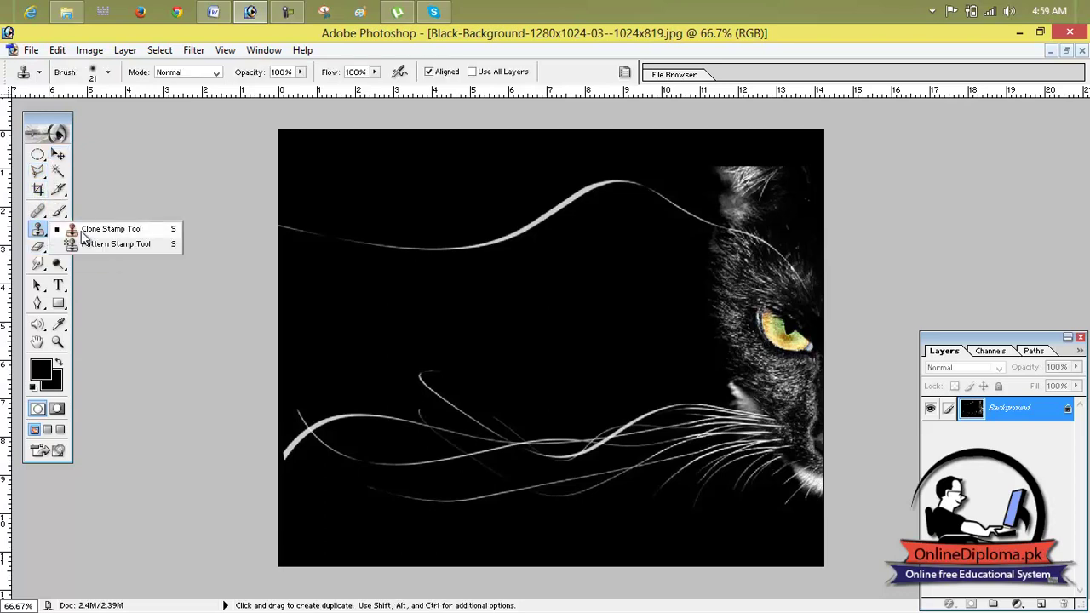
left_click(94, 229)
left_click(109, 73)
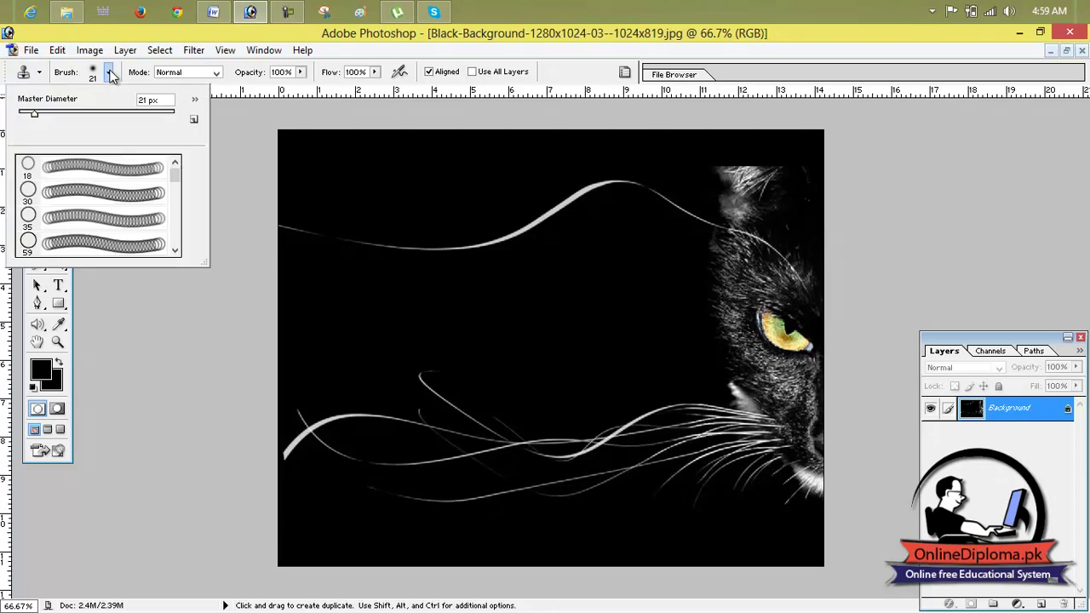
left_click(88, 111)
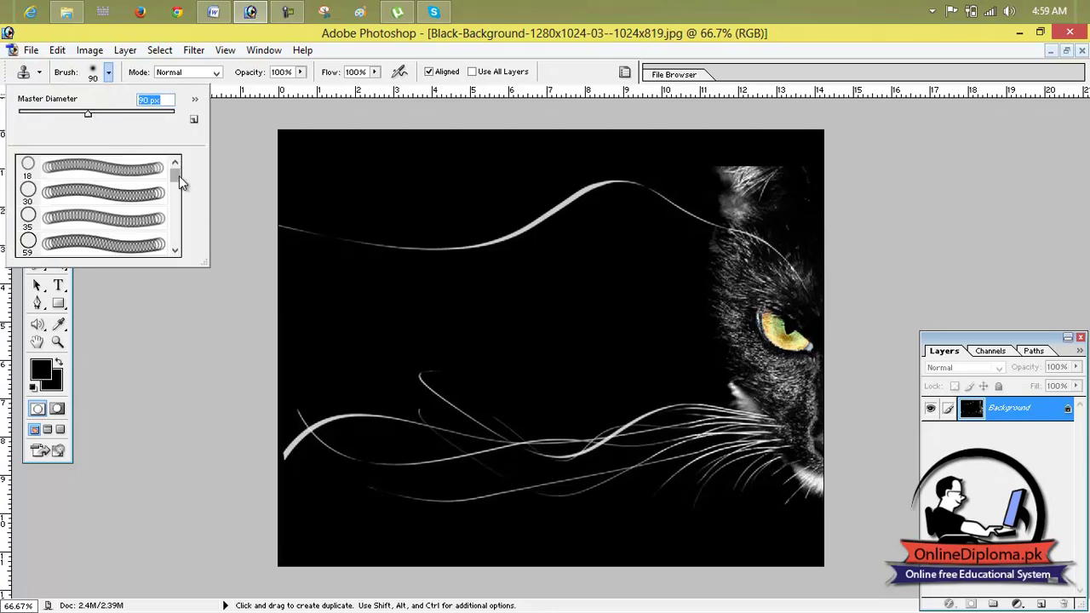
left_click_drag(180, 177, 178, 241)
left_click(195, 101)
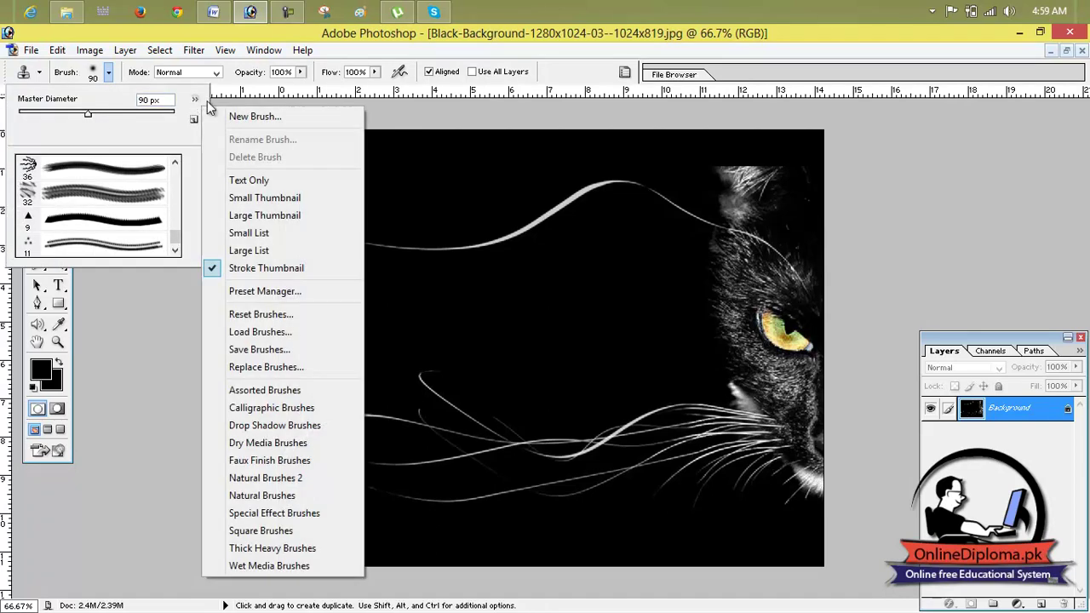
left_click(285, 316)
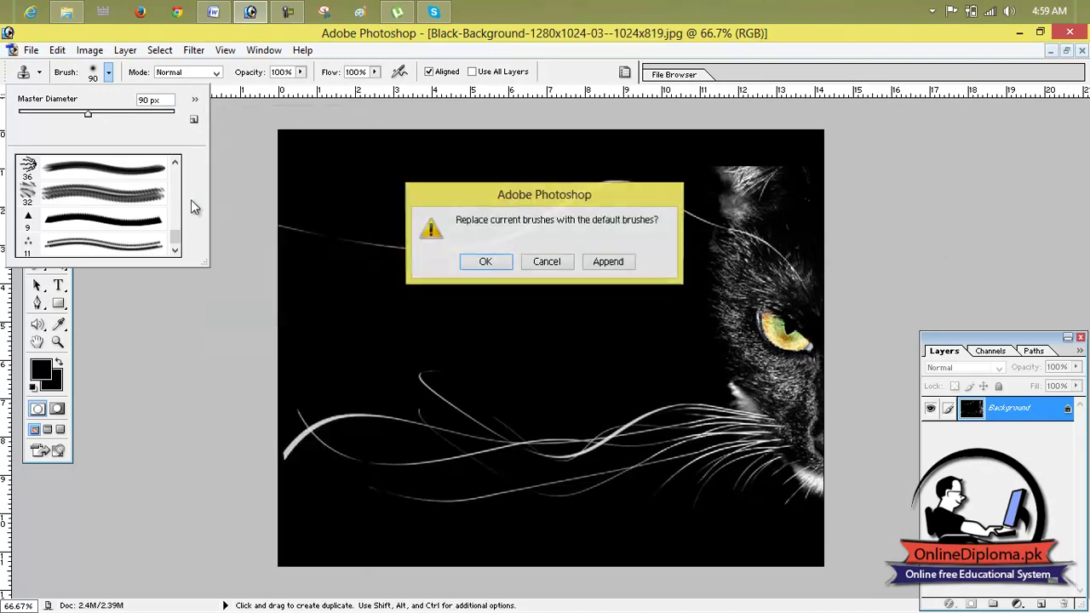
left_click(485, 262)
scroll(170, 205, "down", 5)
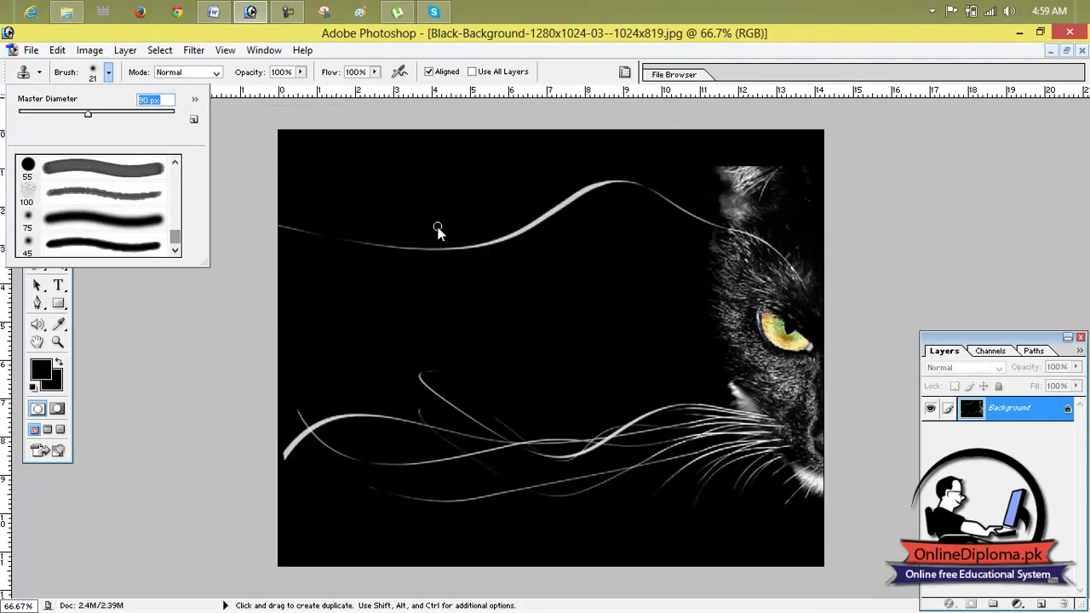
- Set the clone brush to 241 px, sample the black background, and clone it over the long upper whisker
left_click_drag(88, 113, 139, 113)
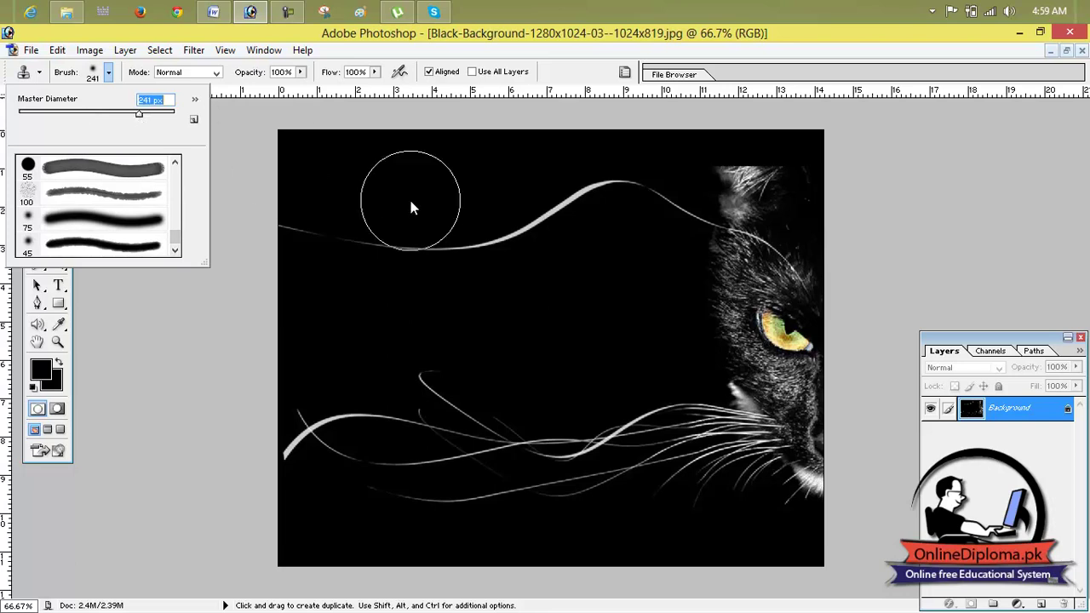
left_click(515, 304, "alt")
mouse_move(511, 293)
left_mouse_down()
mouse_move(455, 263)
mouse_move(287, 212)
left_mouse_up()
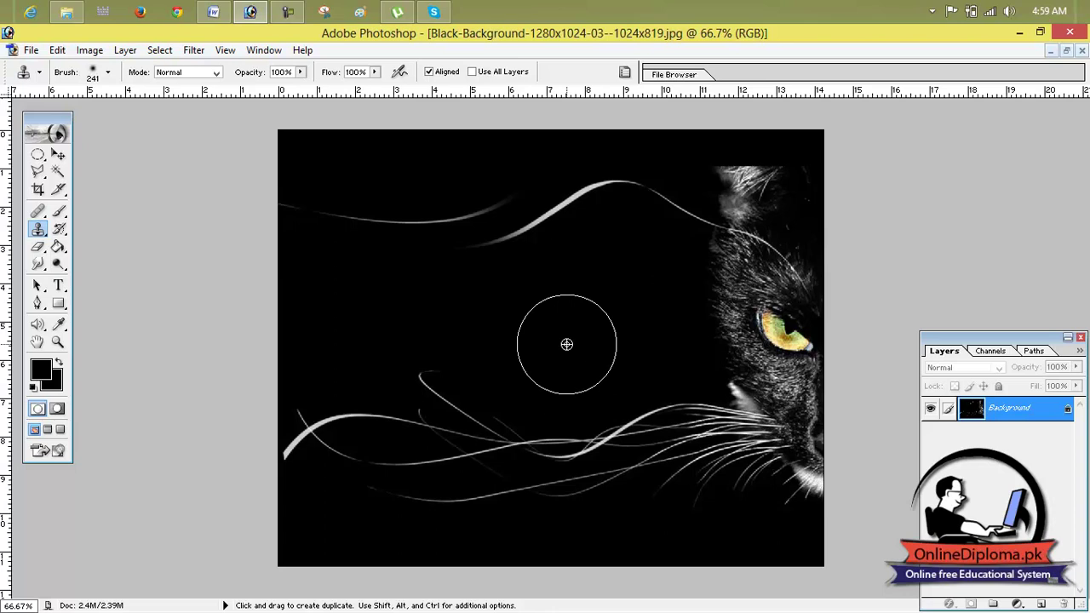
left_click_drag(563, 247, 480, 221)
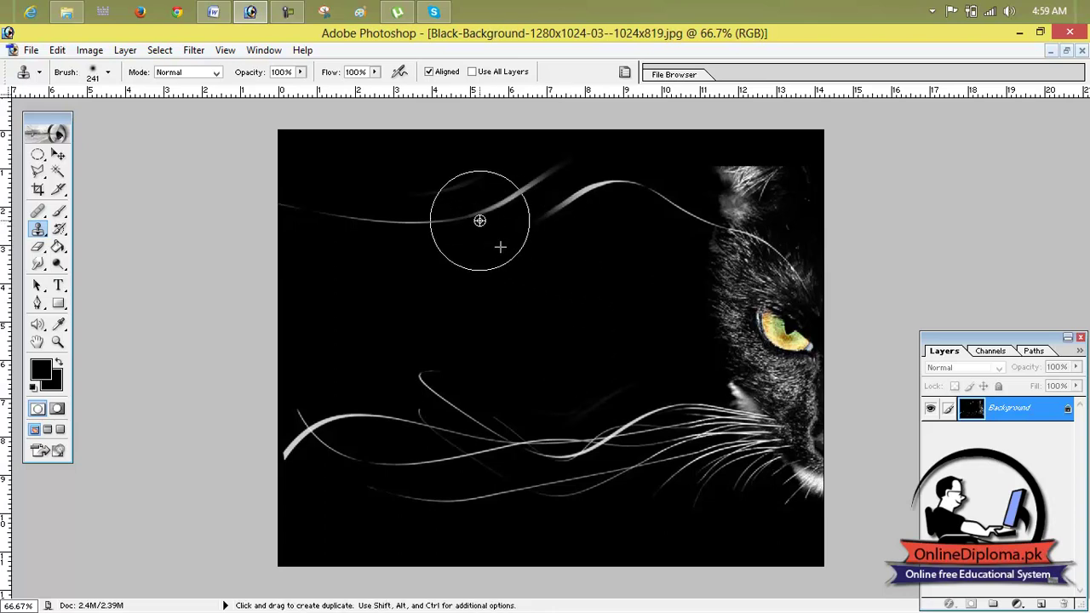
- Reduce the clone brush to 79 px and clone black background over the left part of the upper whisker
left_click(108, 73)
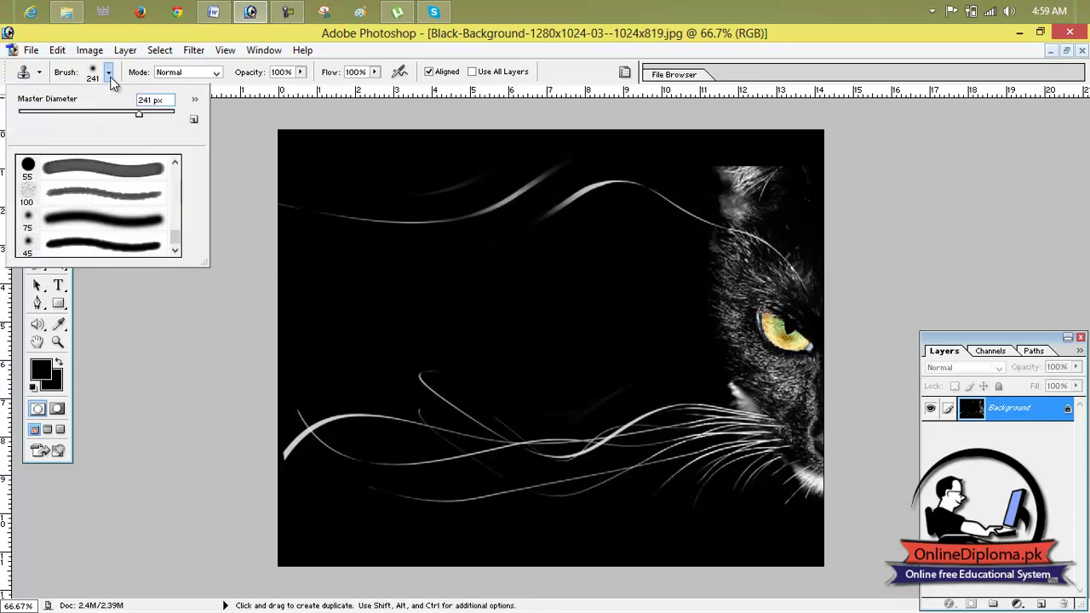
left_click(316, 261)
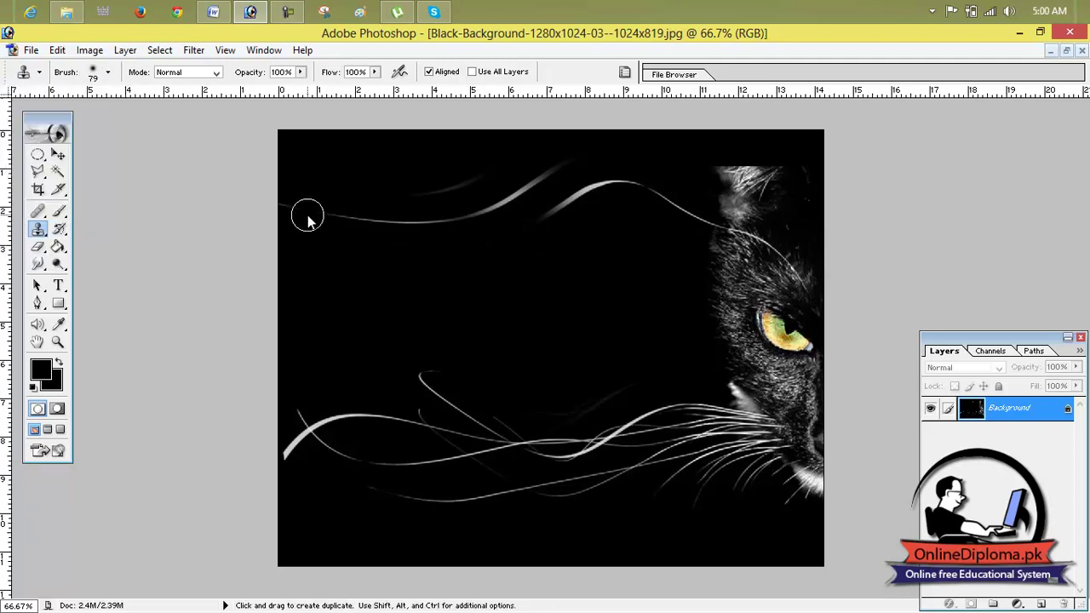
left_click_drag(294, 213, 434, 227)
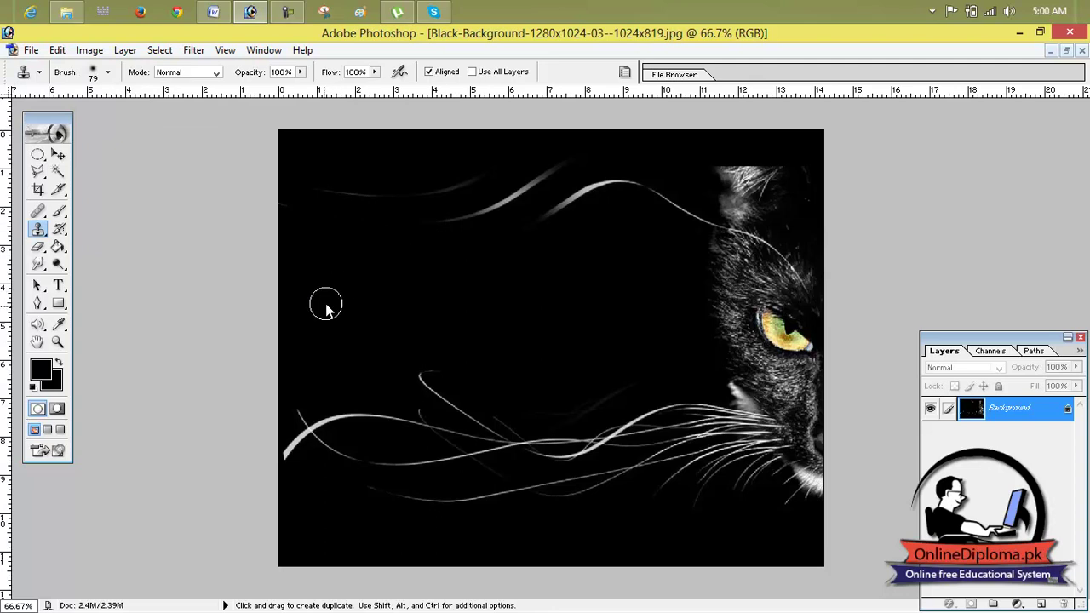
left_click(320, 341, "alt")
mouse_move(333, 189)
left_mouse_down()
mouse_move(440, 200)
mouse_move(497, 176)
mouse_move(404, 222)
mouse_move(441, 225)
left_mouse_up()
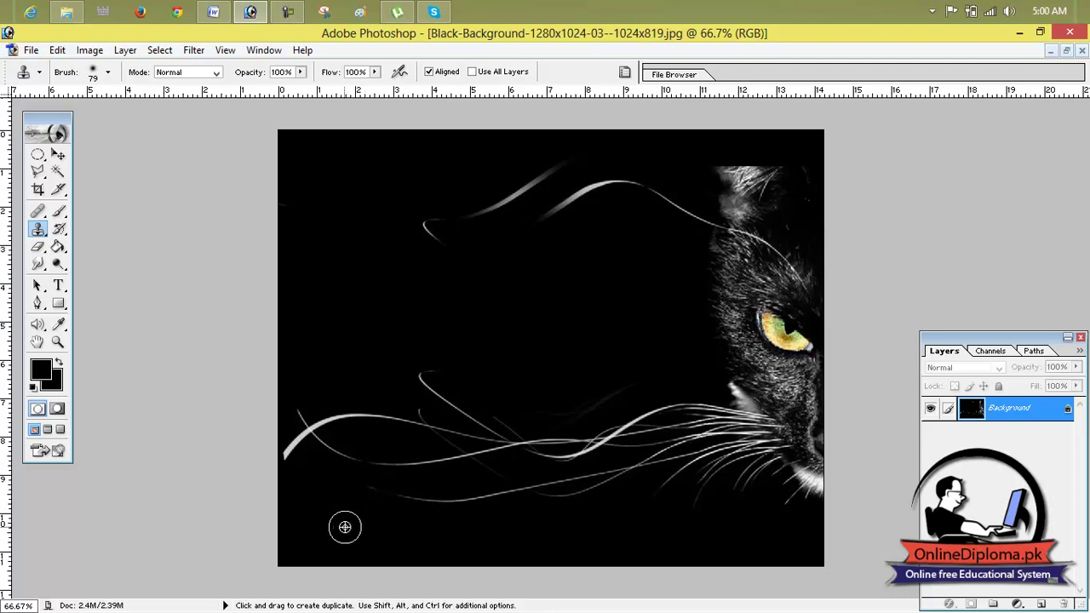
- Resample the black background and clone it over the stray streaks near the image's left edge
left_click_drag(316, 319, 316, 292)
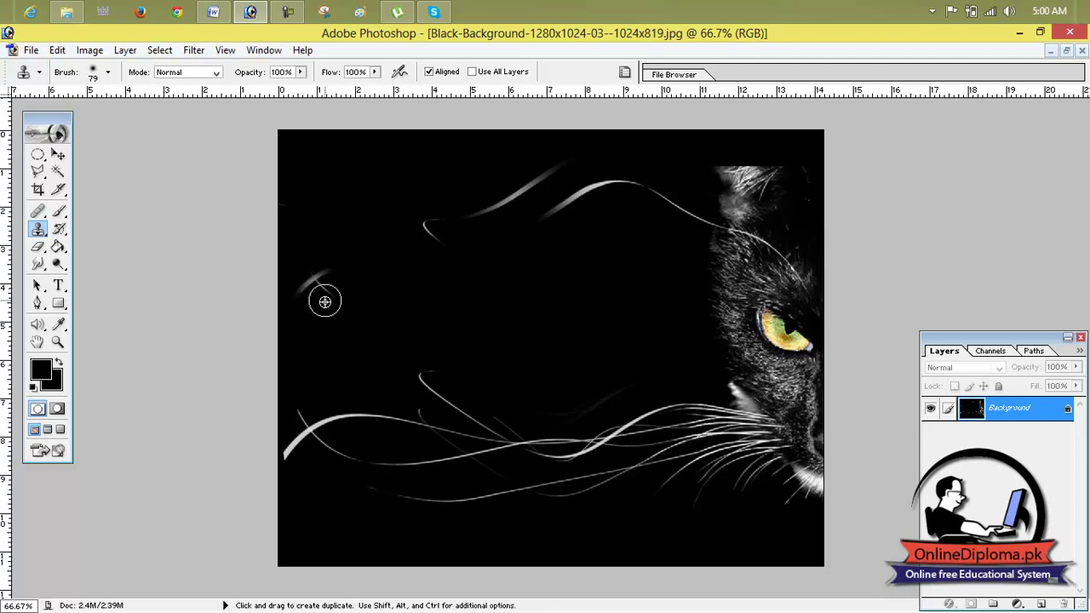
key("alt")
left_click(333, 316, "alt")
mouse_move(326, 312)
left_mouse_down()
mouse_move(307, 274)
mouse_move(319, 287)
left_mouse_up()
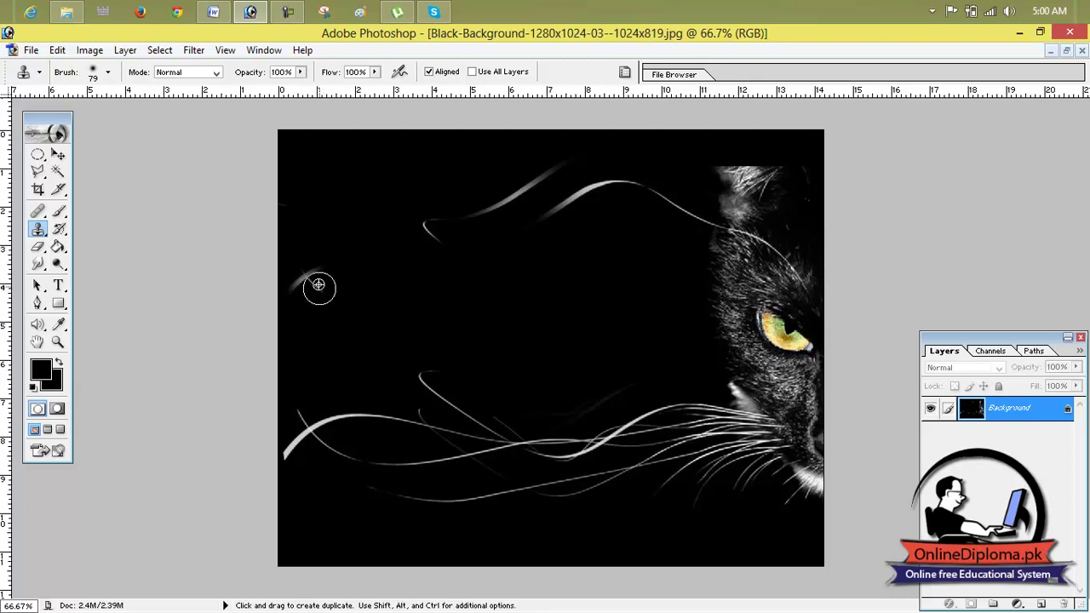
key("alt")
left_click(311, 158, "alt")
mouse_move(331, 234)
left_mouse_down()
mouse_move(290, 299)
mouse_move(305, 267)
mouse_move(292, 291)
mouse_move(324, 289)
mouse_move(289, 291)
left_mouse_up()
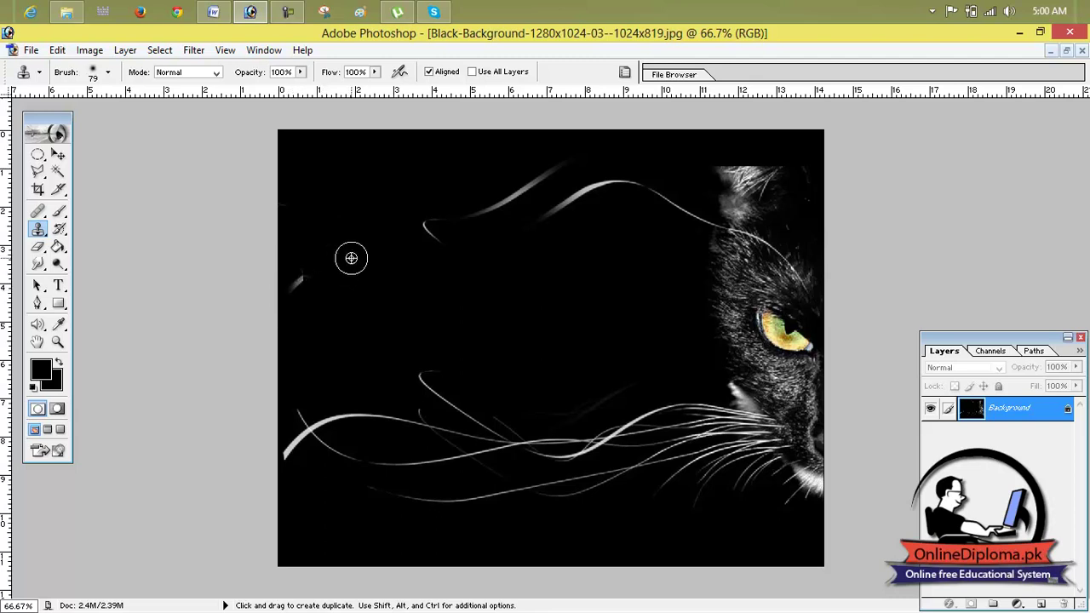
- Clone sampled black background over the remaining middle section of the upper whisker and its duplicated piece
mouse_move(409, 243)
left_mouse_down()
mouse_move(409, 218)
mouse_move(452, 236)
mouse_move(499, 204)
left_mouse_up()
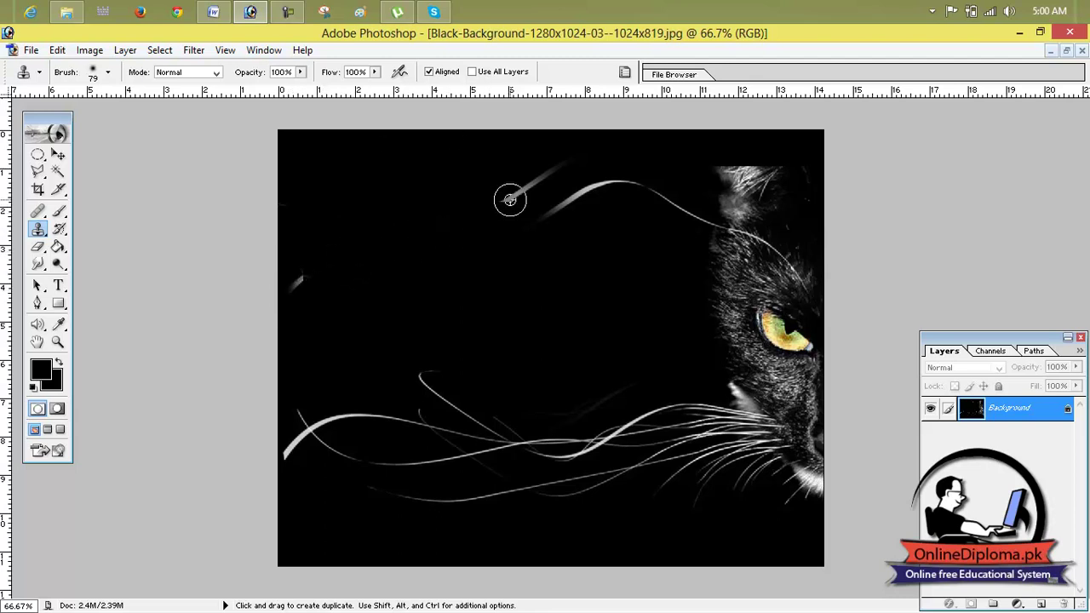
left_click(362, 185, "alt")
mouse_move(436, 185)
left_mouse_down()
mouse_move(499, 194)
mouse_move(581, 166)
mouse_move(509, 192)
left_mouse_up()
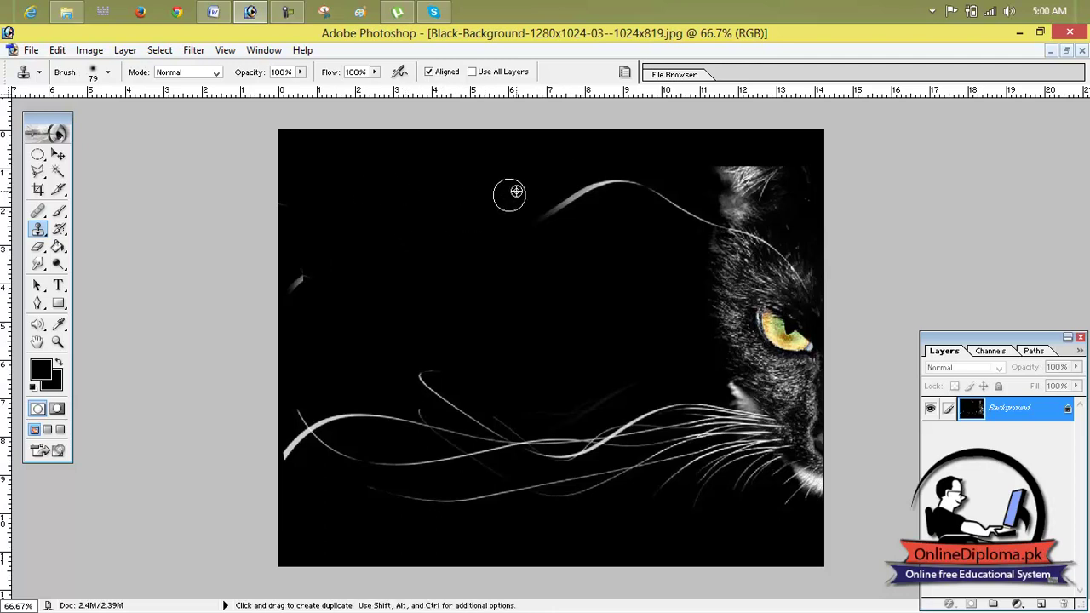
left_click(512, 162, "alt")
mouse_move(513, 201)
left_mouse_down()
mouse_move(544, 212)
mouse_move(623, 182)
mouse_move(687, 214)
left_mouse_up()
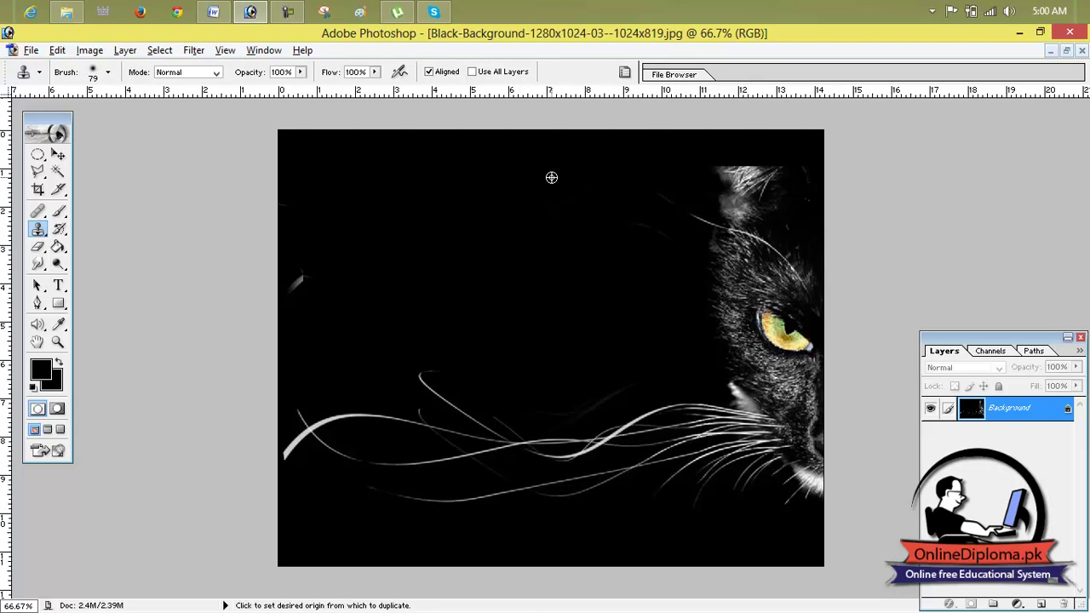
- Clone black background over the end of the upper whisker where it meets the cat's face
left_click(552, 177, "alt")
left_click_drag(590, 177, 669, 203)
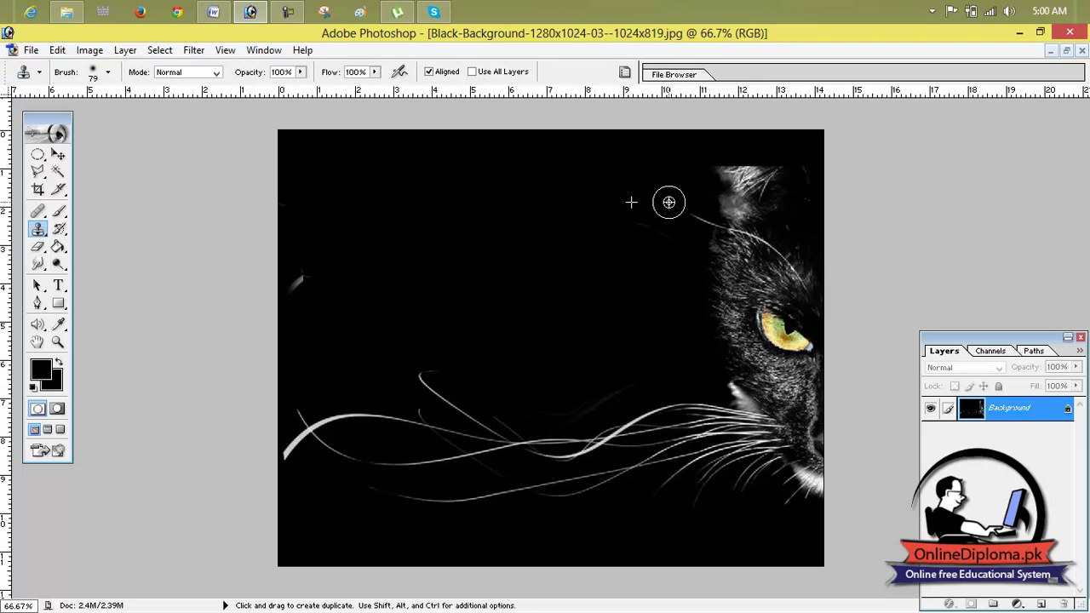
left_click(534, 158, "alt")
mouse_move(600, 178)
left_mouse_down()
mouse_move(646, 221)
mouse_move(705, 216)
left_mouse_up()
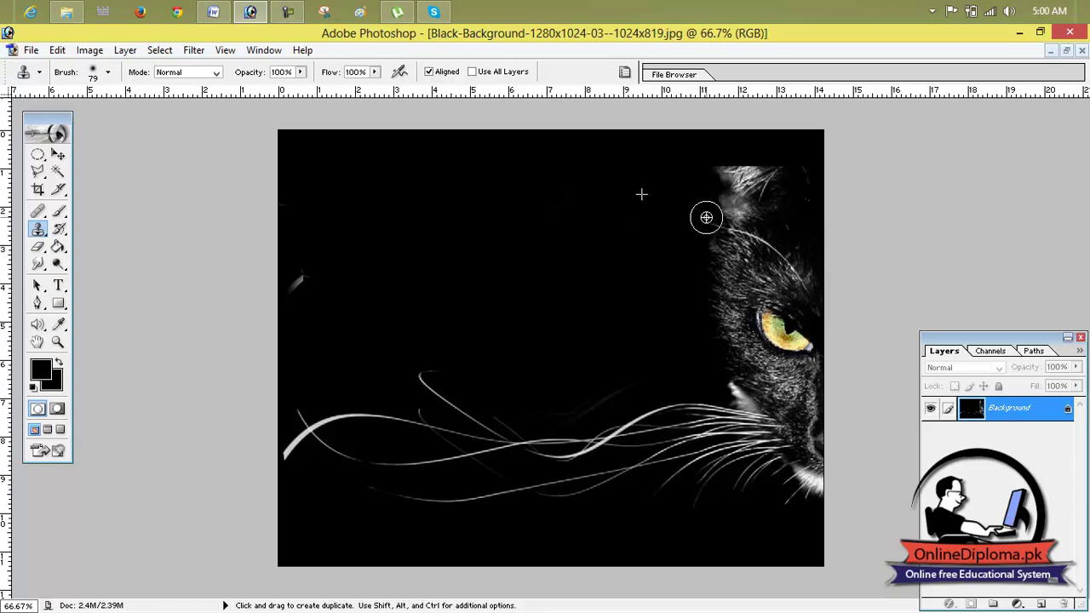
- Clone black background over the last light streak at the image's left edge
left_click(331, 220, "alt")
mouse_move(329, 230)
left_mouse_down()
mouse_move(277, 322)
mouse_move(320, 242)
left_mouse_up()
left_click(373, 307, "alt")
left_click_drag(359, 306, 272, 289)
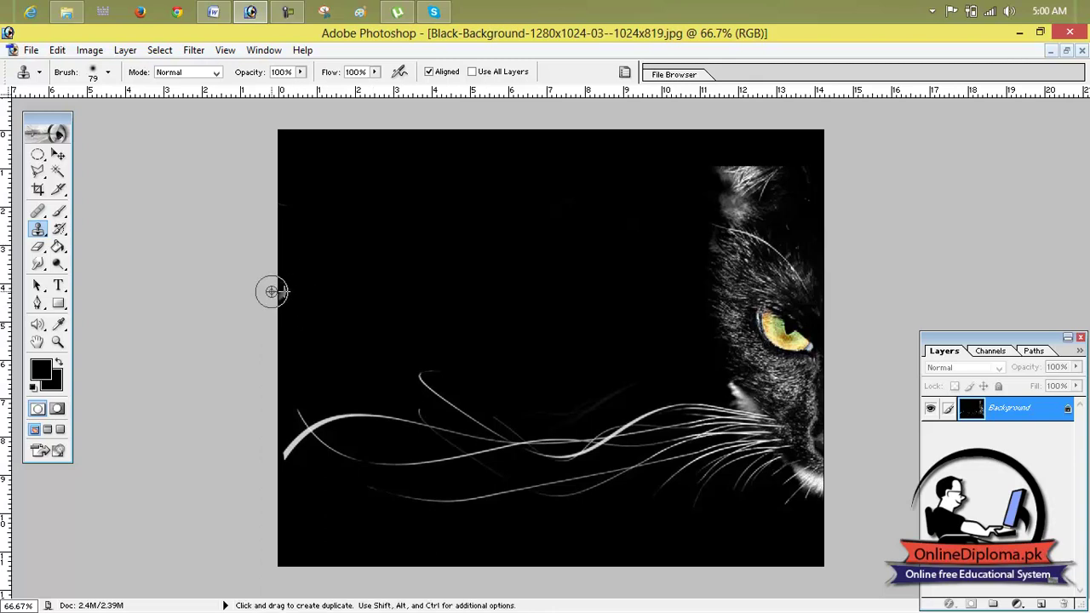
left_click(357, 302, "alt")
left_click_drag(357, 300, 258, 292)
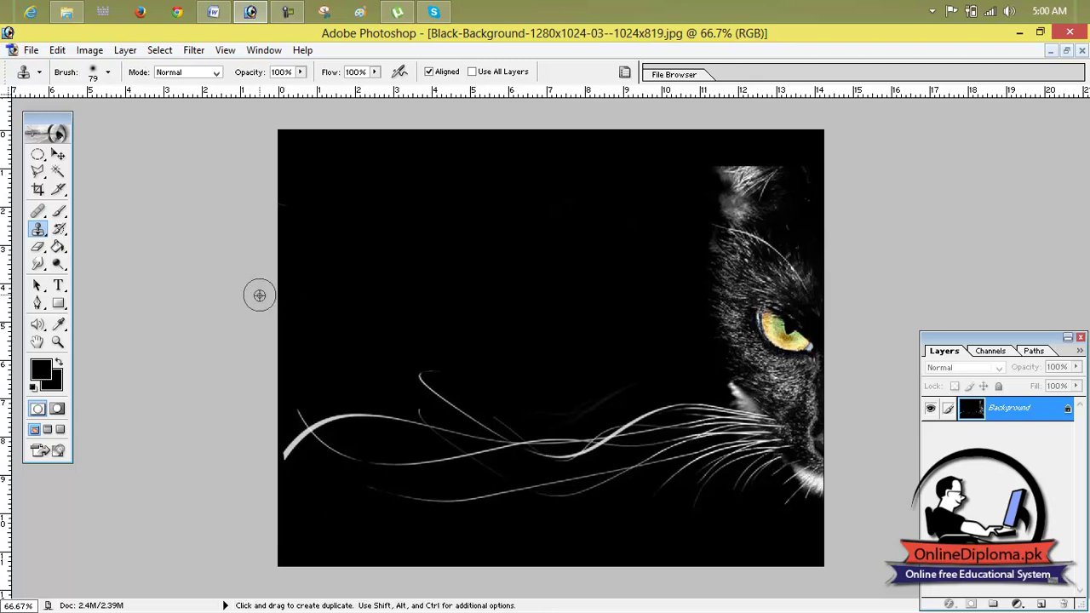
- Sample nearby black background and clone it over the curled whisker tip rising above the lower whiskers
key("alt")
left_click(413, 324, "alt")
left_click_drag(415, 327, 431, 385)
left_click(388, 264, "alt")
mouse_move(420, 339)
left_mouse_down()
mouse_move(448, 415)
mouse_move(470, 428)
mouse_move(427, 388)
left_mouse_up()
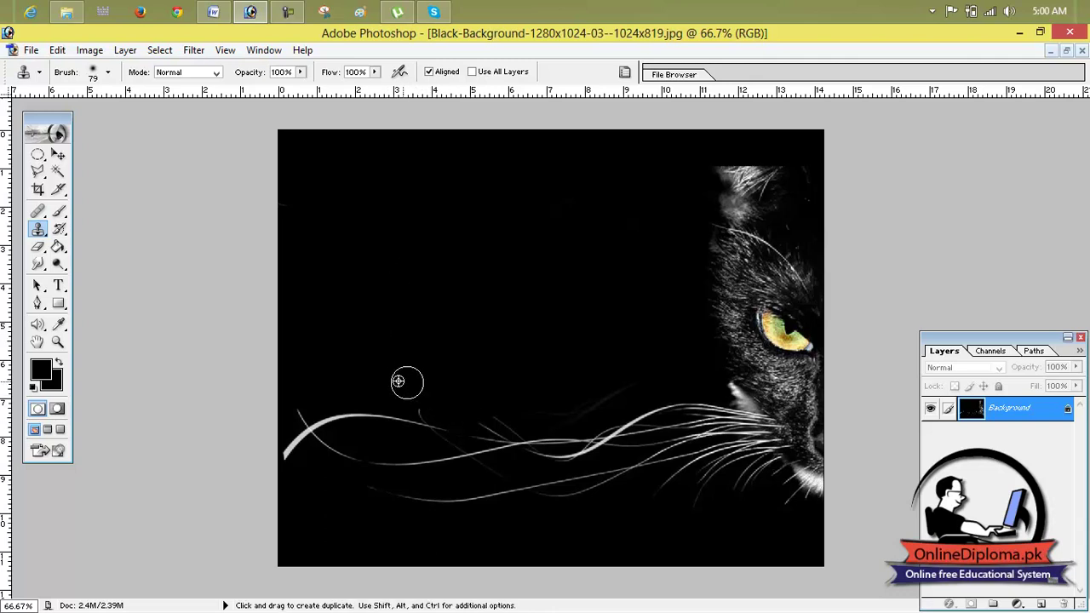
- Enlarge the Clone Stamp brush to 198 px and clone sampled black background over the long lower whiskers across the image
left_click(217, 73)
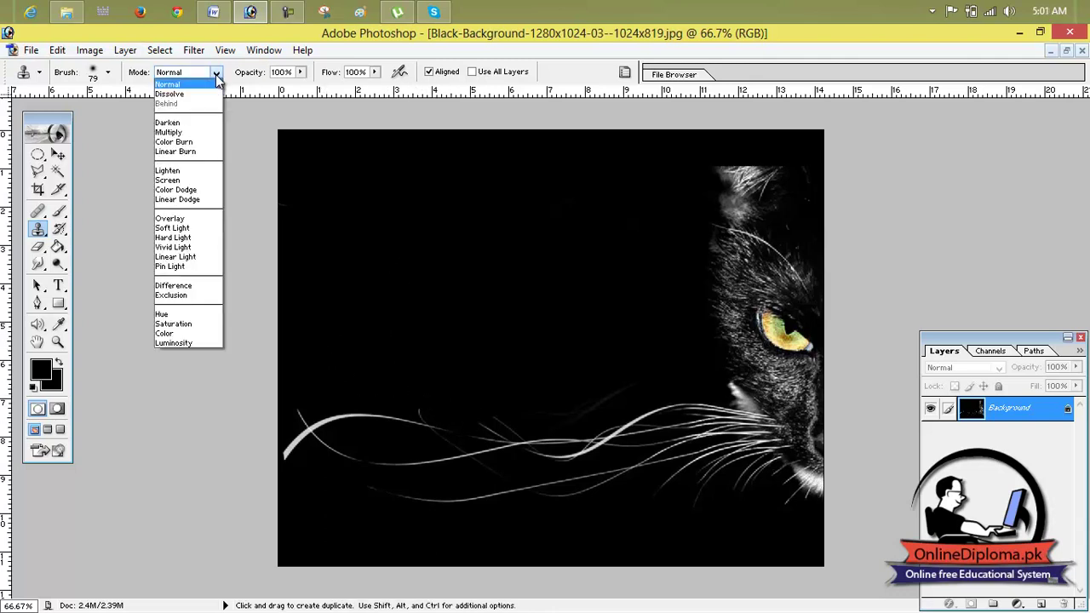
left_click(218, 75)
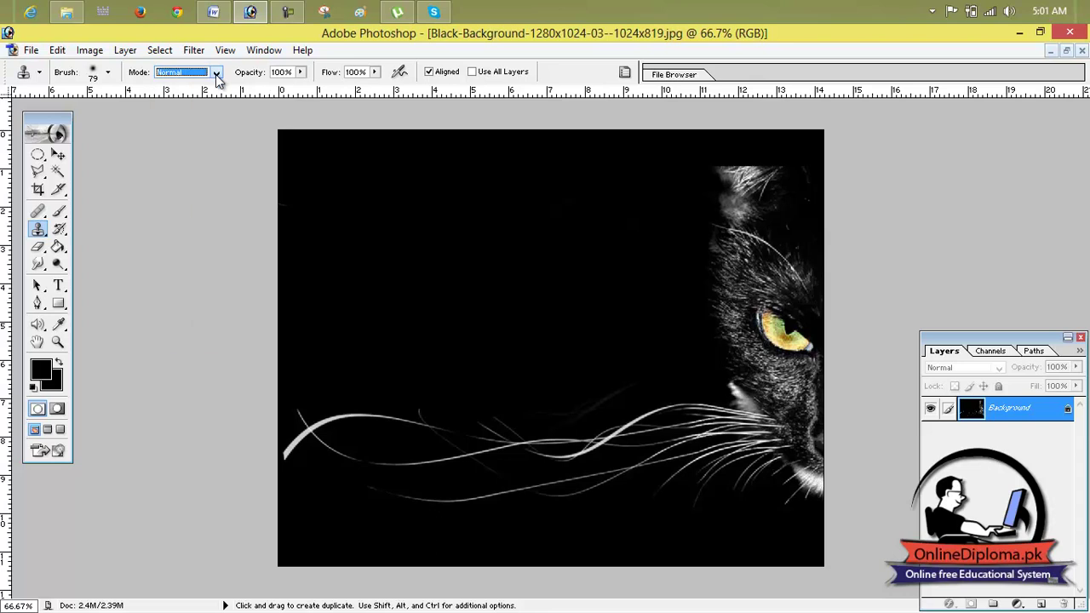
left_click(109, 73)
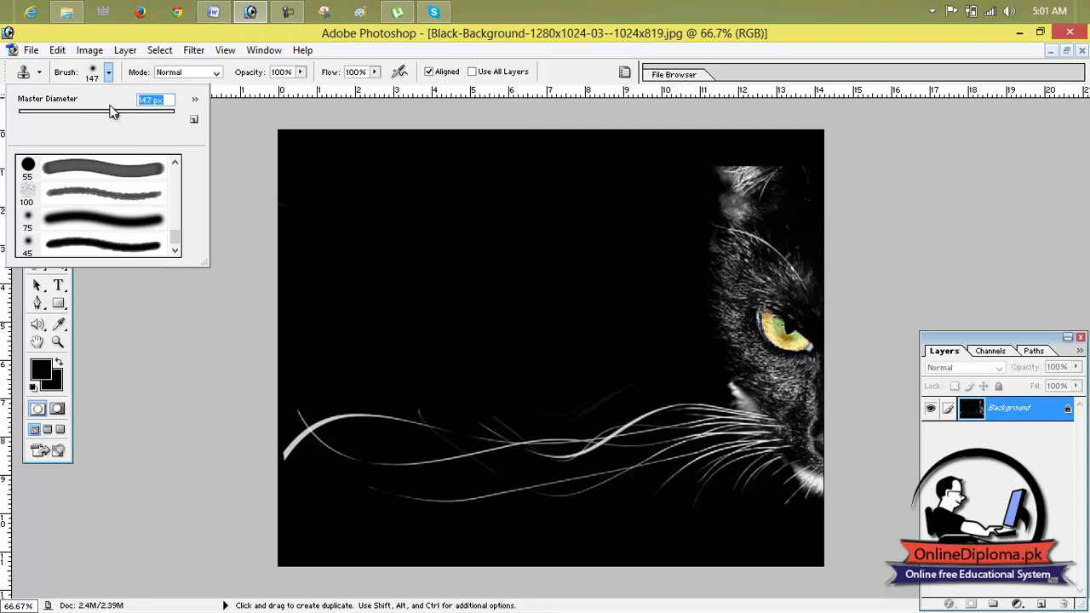
key("alt")
left_click(387, 202, "alt")
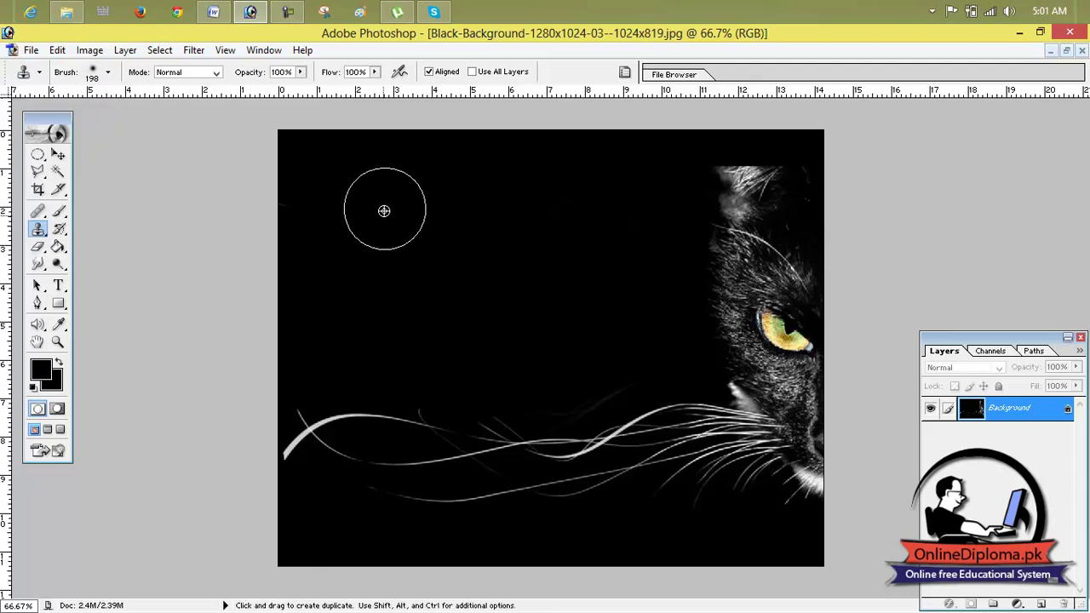
mouse_move(349, 367)
left_mouse_down()
mouse_move(307, 441)
mouse_move(312, 418)
mouse_move(305, 459)
mouse_move(388, 414)
mouse_move(378, 467)
mouse_move(402, 508)
mouse_move(439, 428)
mouse_move(450, 503)
mouse_move(428, 477)
mouse_move(502, 431)
mouse_move(525, 478)
mouse_move(609, 435)
left_mouse_up()
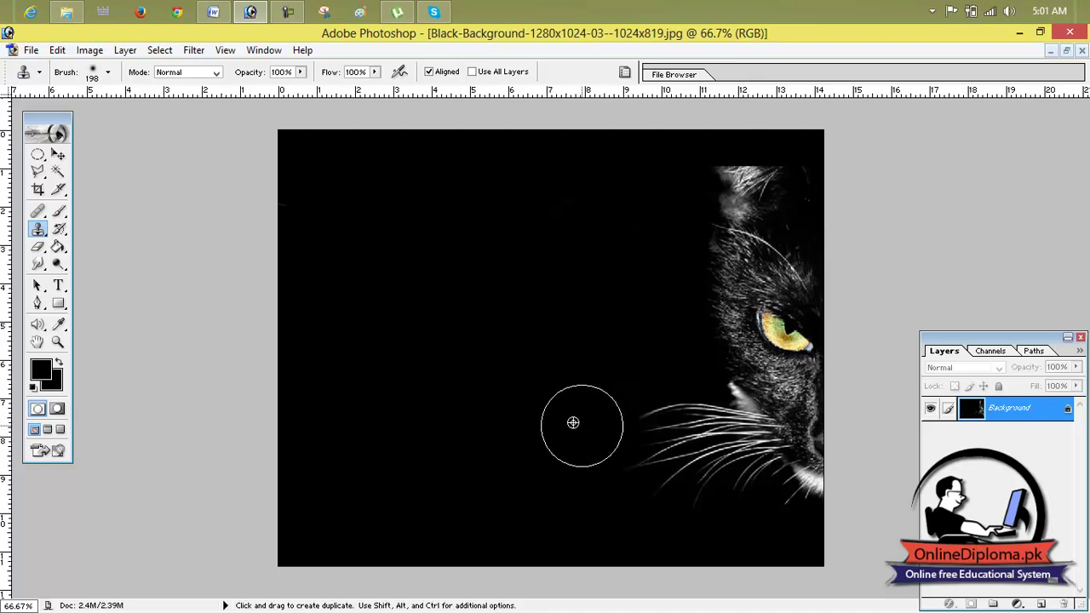
- Resample the black background and clone it over the outer ends of the whiskers near the cat's muzzle
key("alt")
left_click(414, 286, "alt")
mouse_move(550, 357)
left_mouse_down()
mouse_move(565, 401)
mouse_move(655, 513)
mouse_move(666, 506)
mouse_move(623, 407)
mouse_move(699, 530)
mouse_move(632, 362)
mouse_move(647, 432)
mouse_move(691, 498)
left_mouse_up()
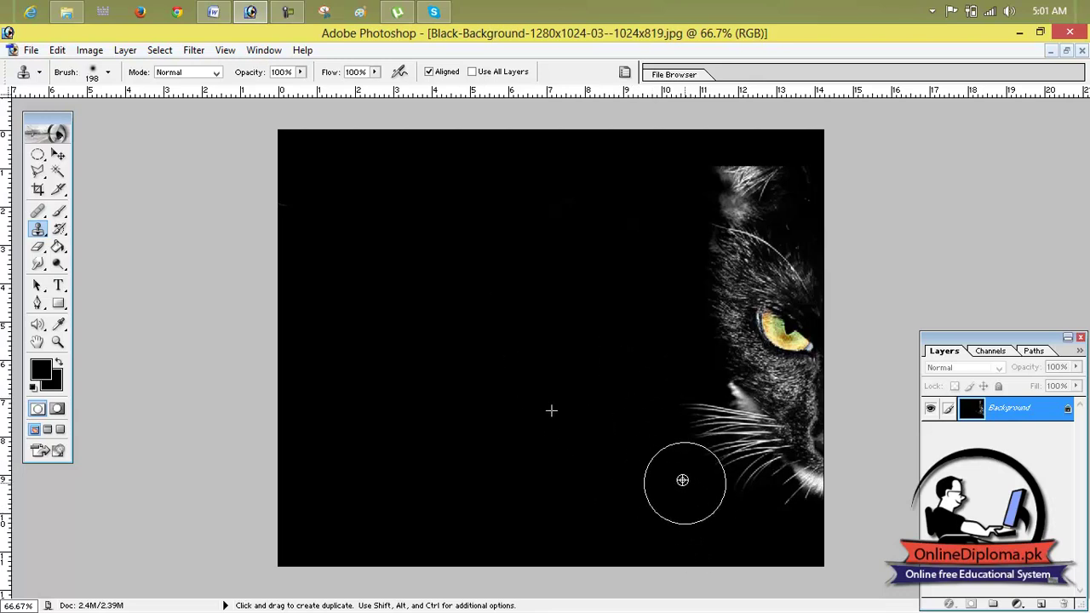
- Crop the image to a tall, full-height strip containing only the cat's face and its short whiskers
left_click(58, 154)
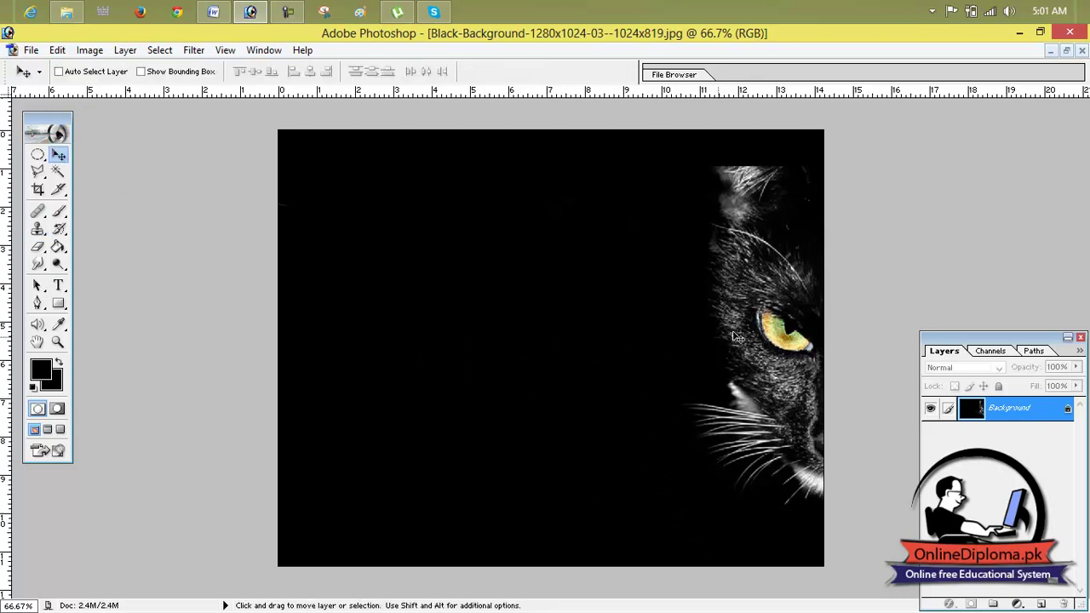
left_click(38, 171)
left_click(38, 157)
left_click(38, 190)
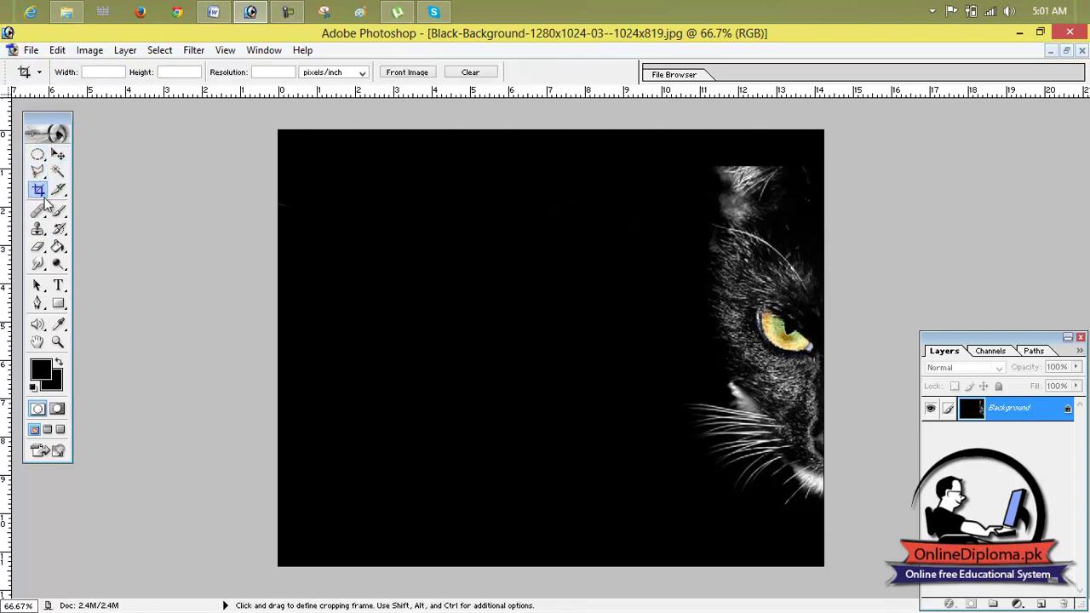
left_click_drag(695, 243, 852, 564)
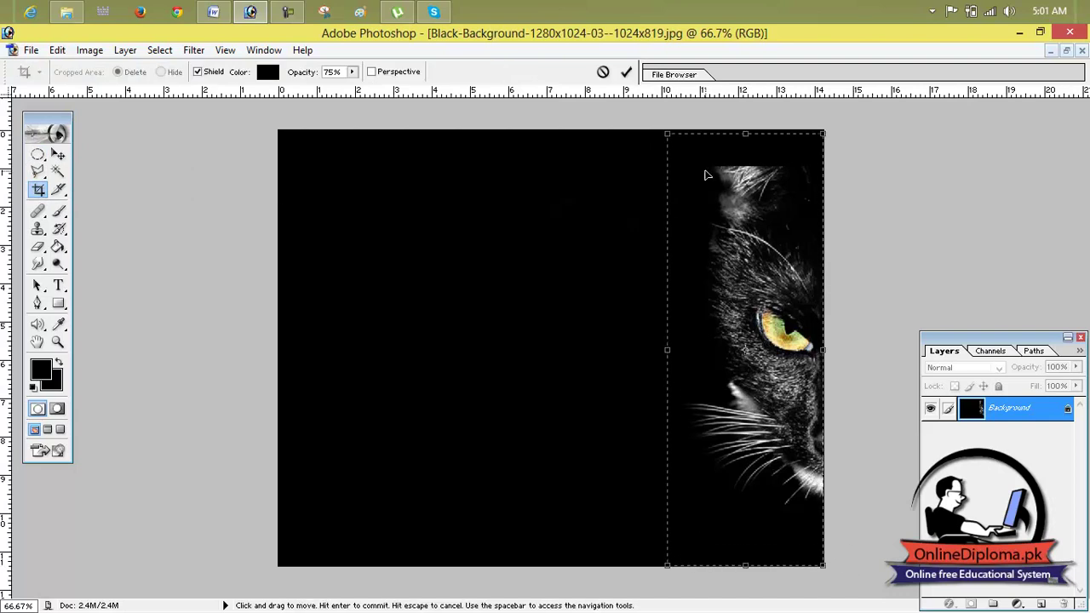
left_click(626, 72)
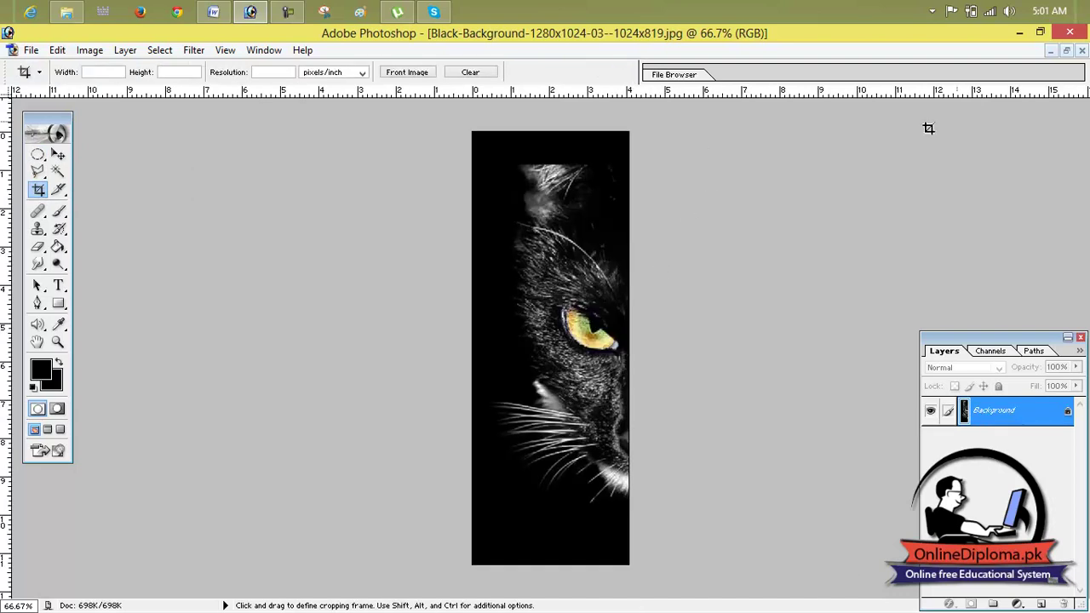
- Copy the cropped cat strip into the black Untitled-1 document as a new layer and maximize that document
left_click(1066, 51)
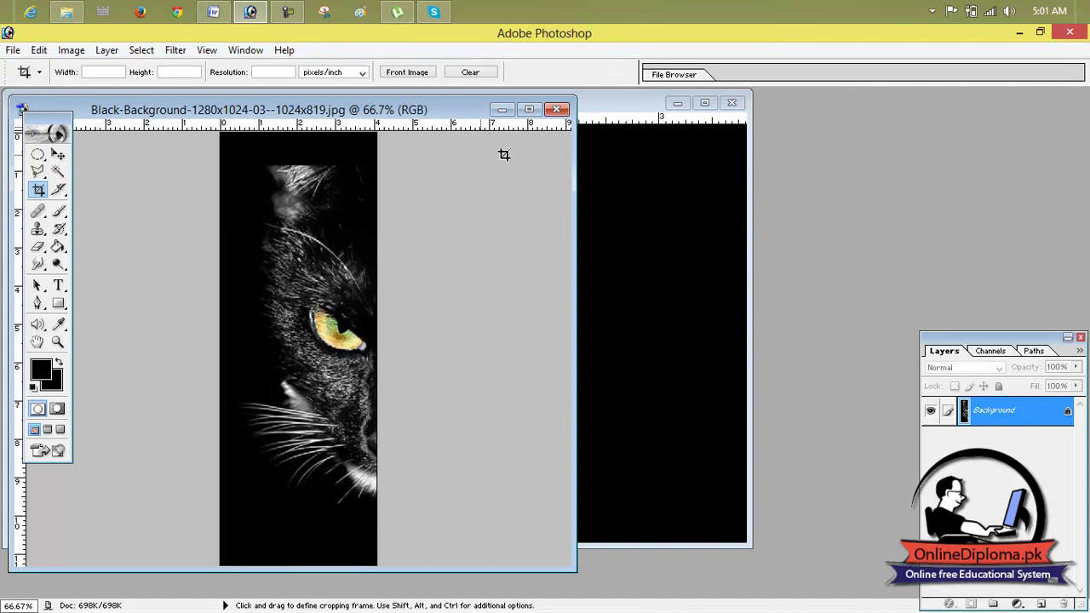
left_click(610, 114)
left_click_drag(569, 111, 860, 112)
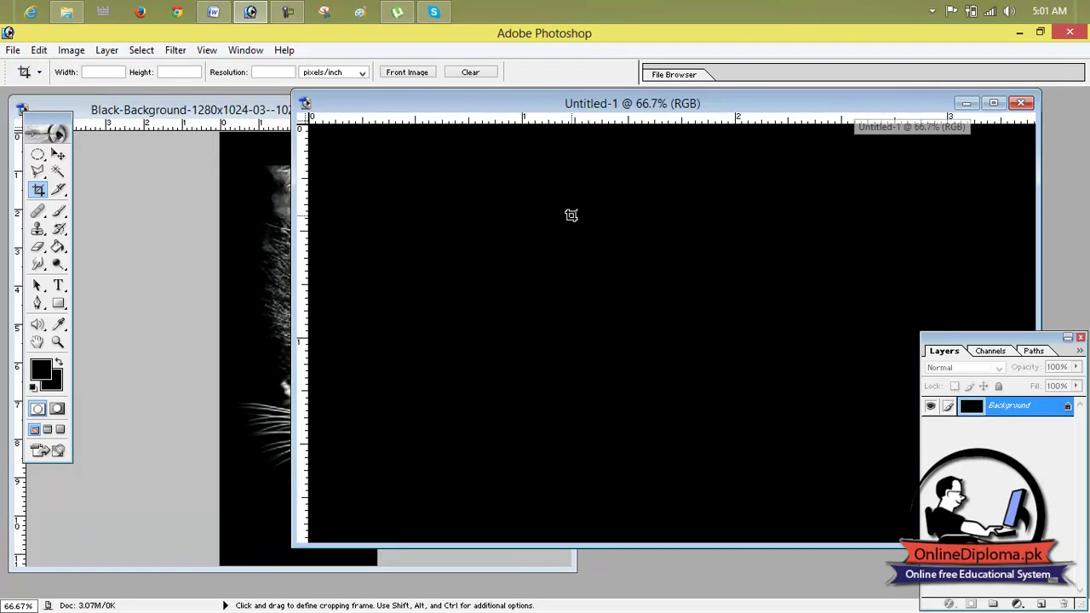
left_click(58, 155)
left_click(305, 301)
left_click_drag(341, 327, 757, 344)
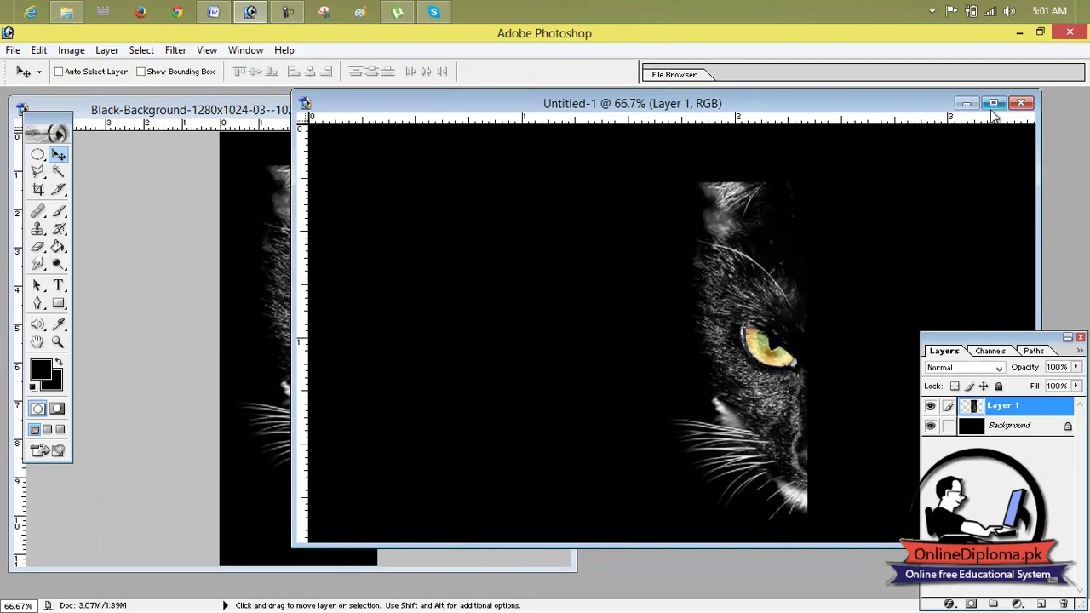
left_click(993, 104)
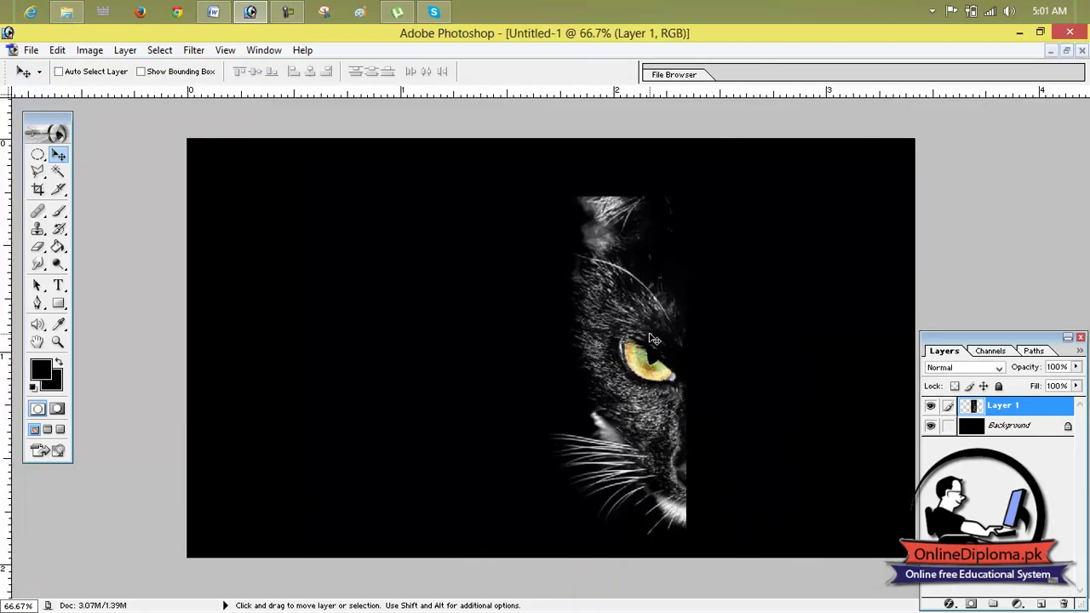
- Move the cat layer to the canvas's right edge and scale it to 103.6% width and 105.2% height with Free Transform
key("ctrl+t")
left_click_drag(656, 340, 907, 277)
left_click_drag(849, 534, 851, 559)
left_click_drag(869, 430, 863, 431)
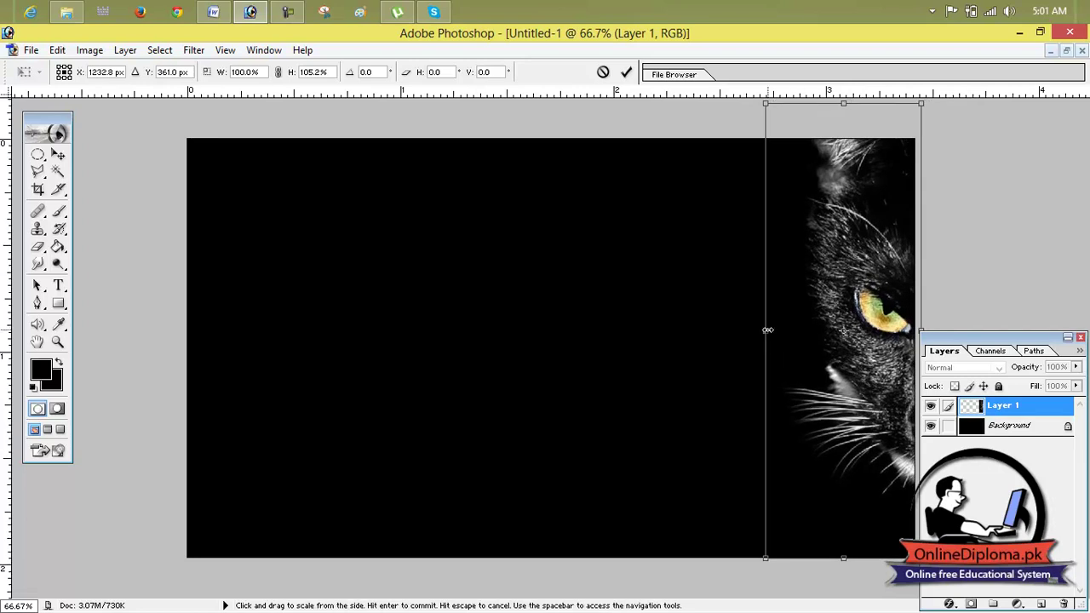
left_click_drag(769, 330, 760, 331)
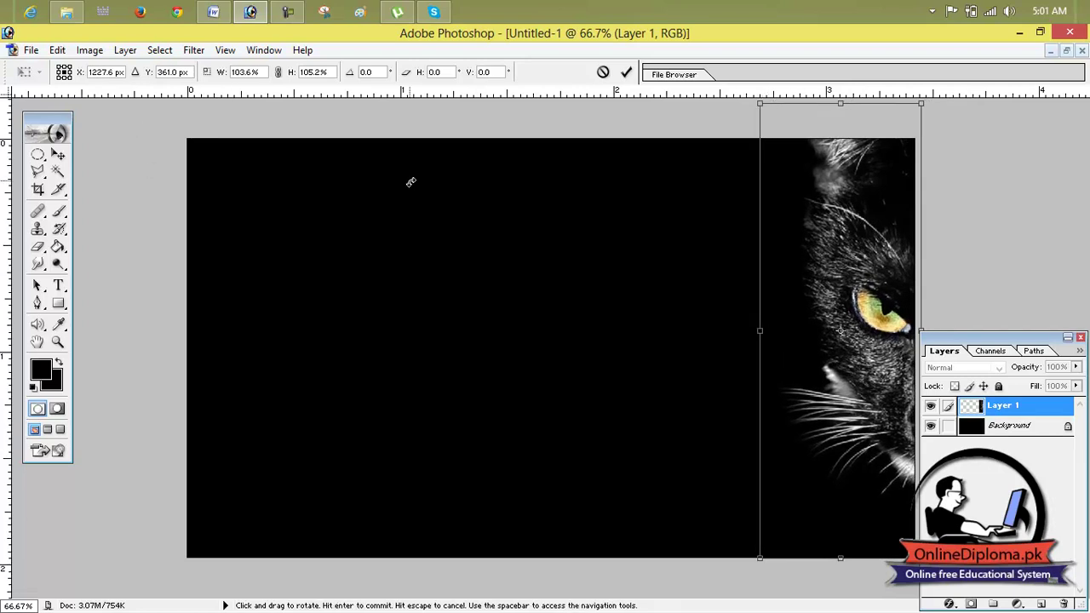
left_click(627, 73)
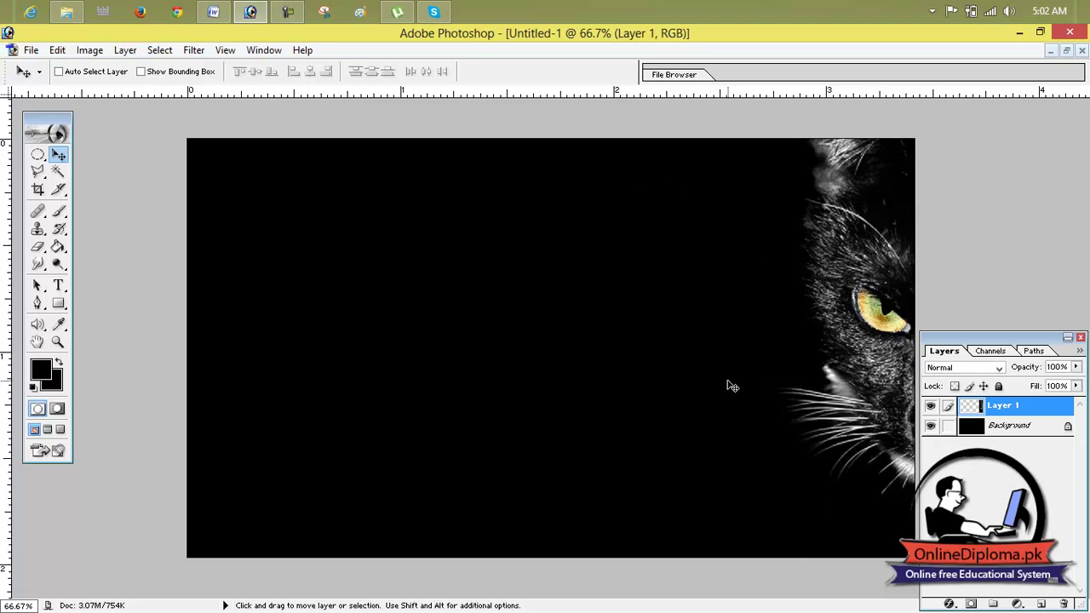
- Open Adriana-Lima-Black-Background-Wallpaper-HD-03-1024x576.jpg from the background folder and maximize its window
left_click(54, 88)
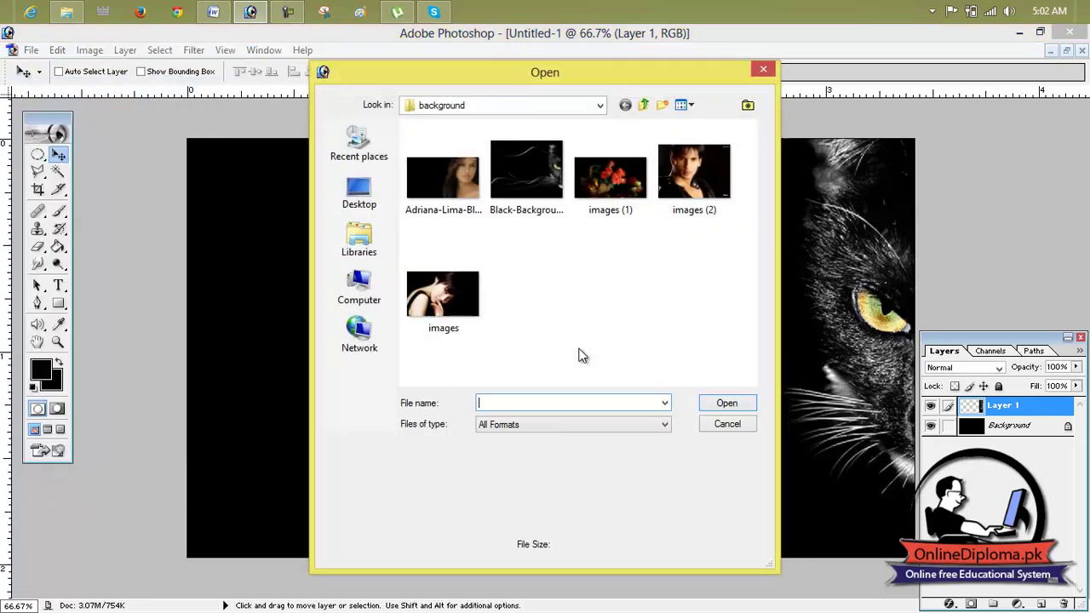
left_click(443, 294)
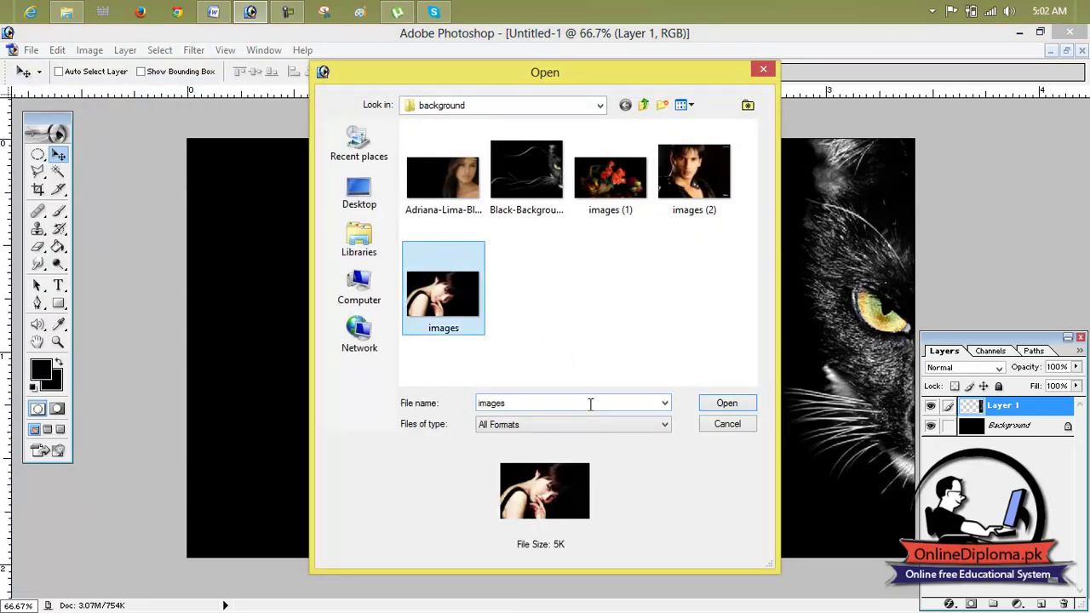
left_click(460, 232)
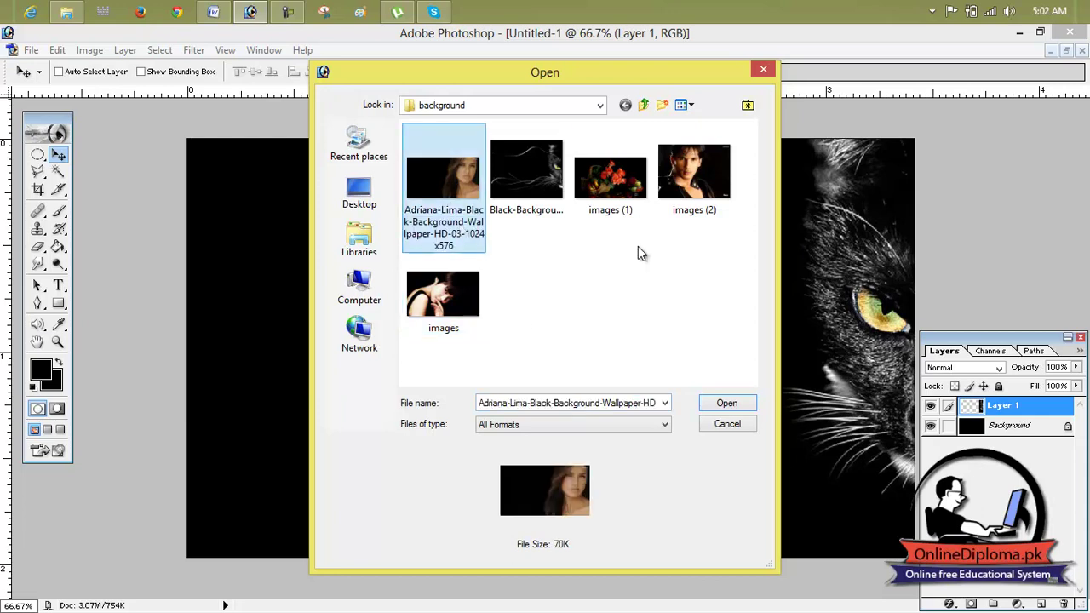
left_click(722, 404)
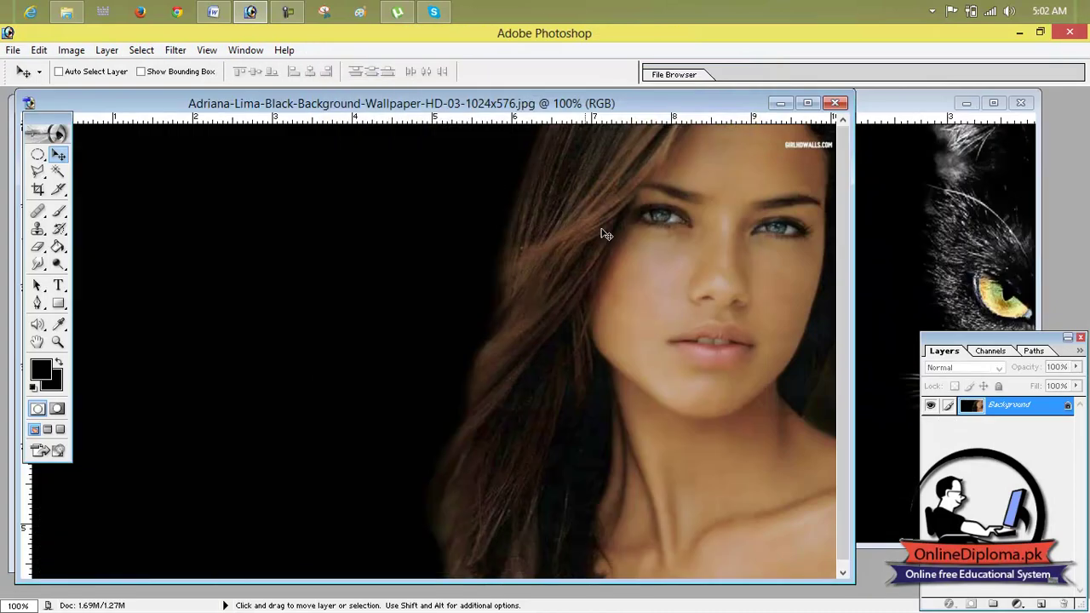
left_click(807, 103)
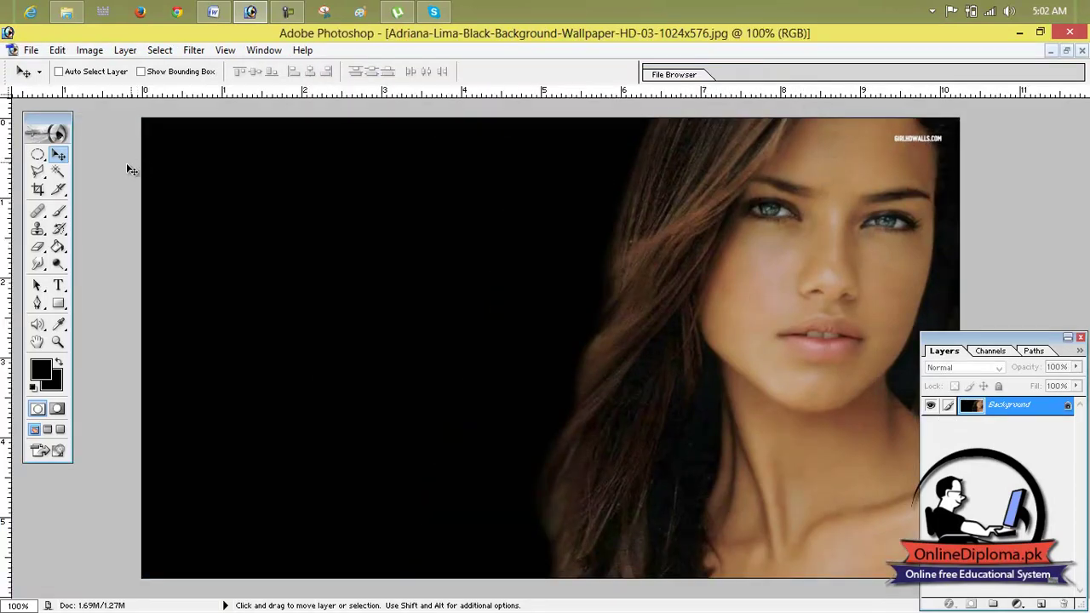
- Set the Clone Stamp brush to 57 px and clone forehead skin over the left part of the watermark text
left_click_drag(37, 228, 93, 232)
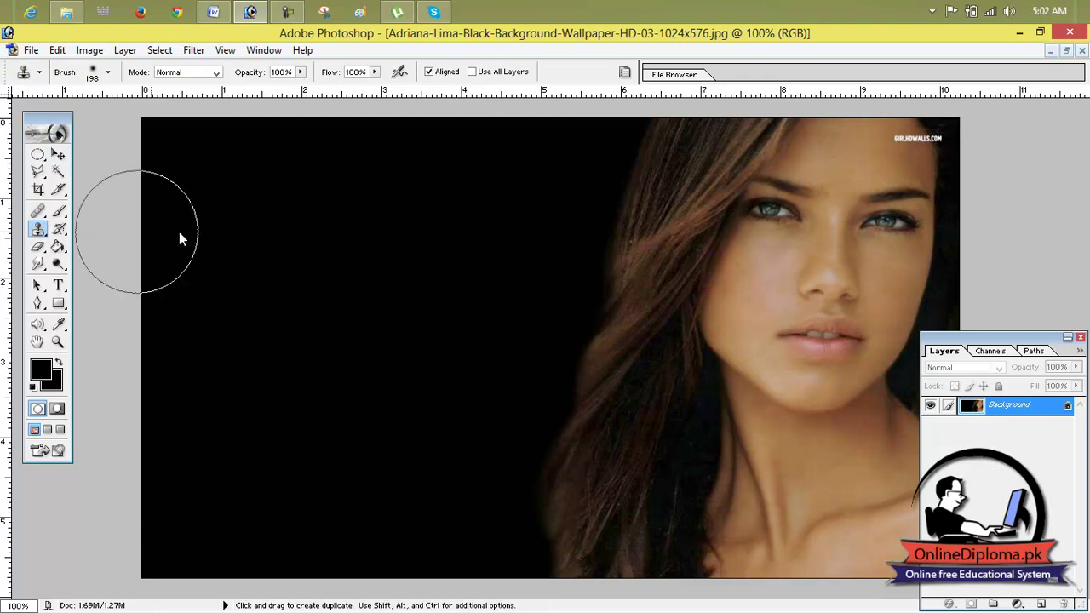
left_click(109, 75)
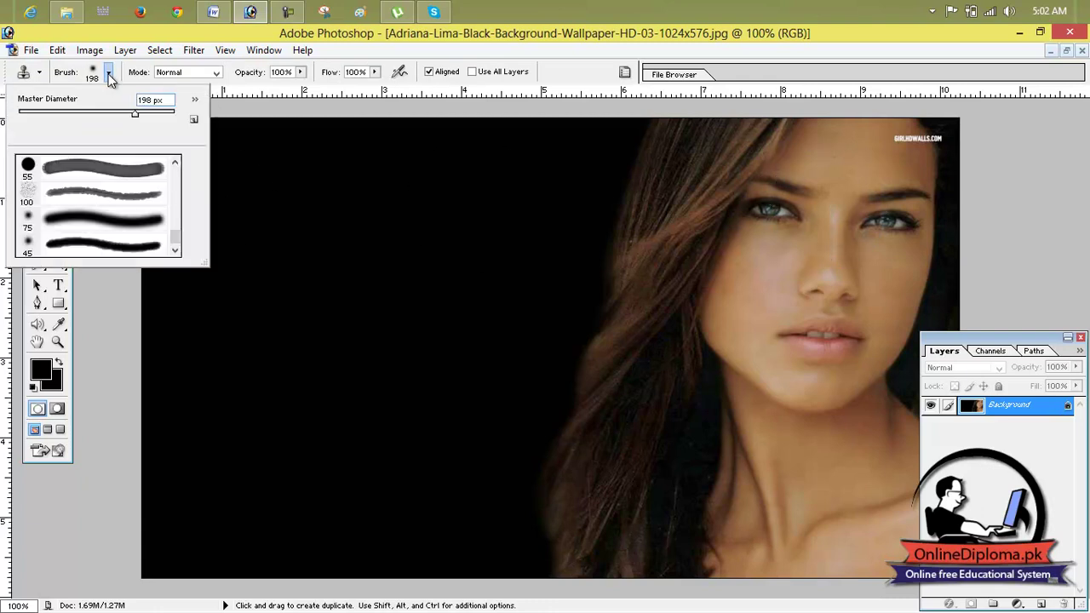
left_click_drag(98, 113, 62, 112)
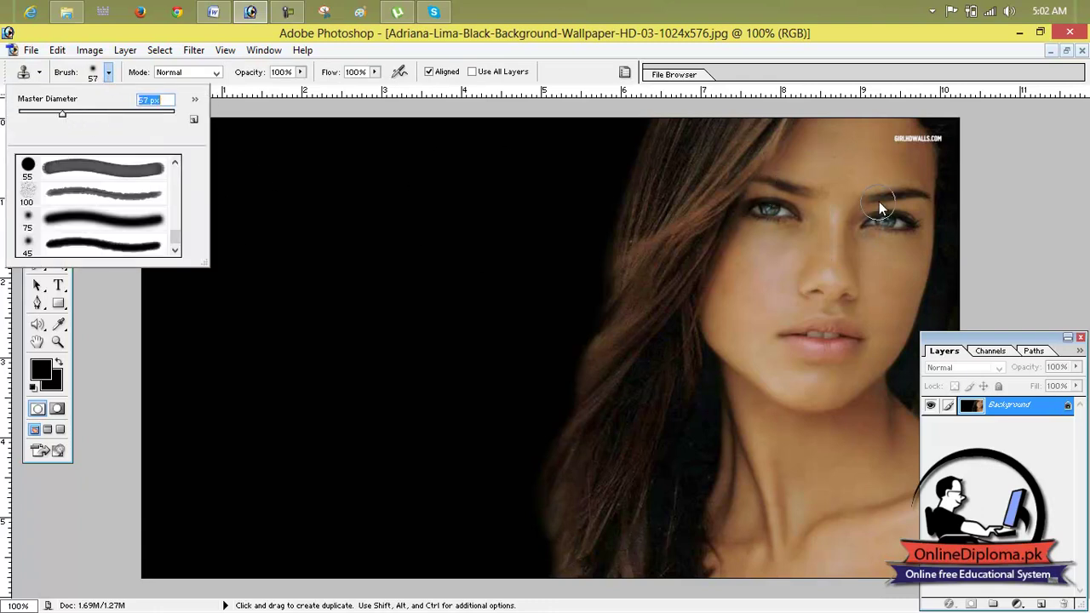
left_click(861, 159, "alt")
left_click_drag(886, 147, 926, 137)
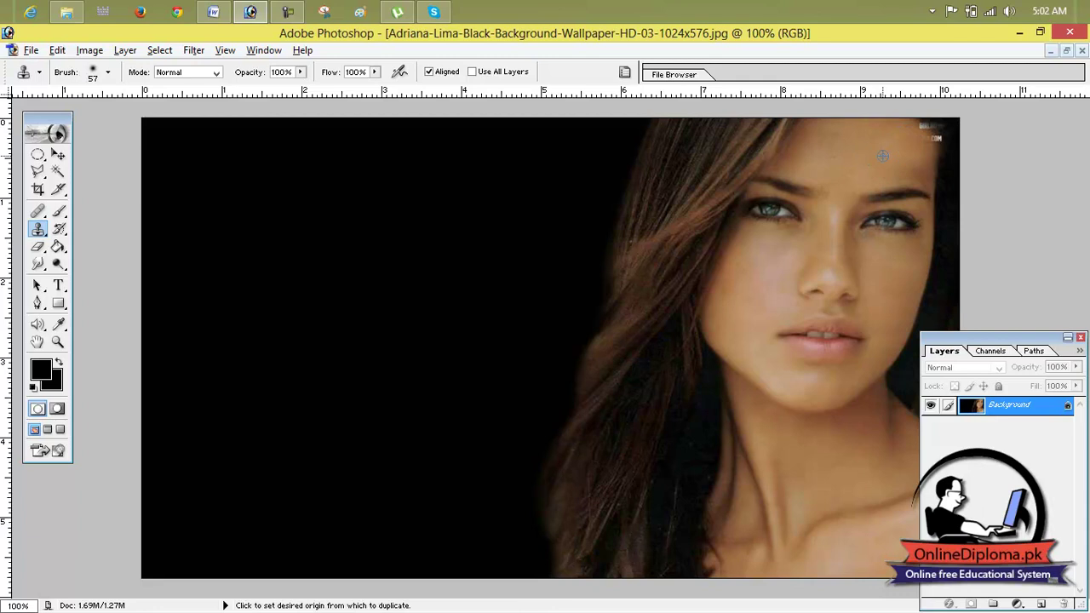
- Try cloning forehead skin over the remaining watermark and the dark corner beside it, and undo the stroke
left_click(883, 155, "alt")
mouse_move(927, 144)
left_mouse_down()
mouse_move(928, 131)
mouse_move(969, 120)
left_mouse_up()
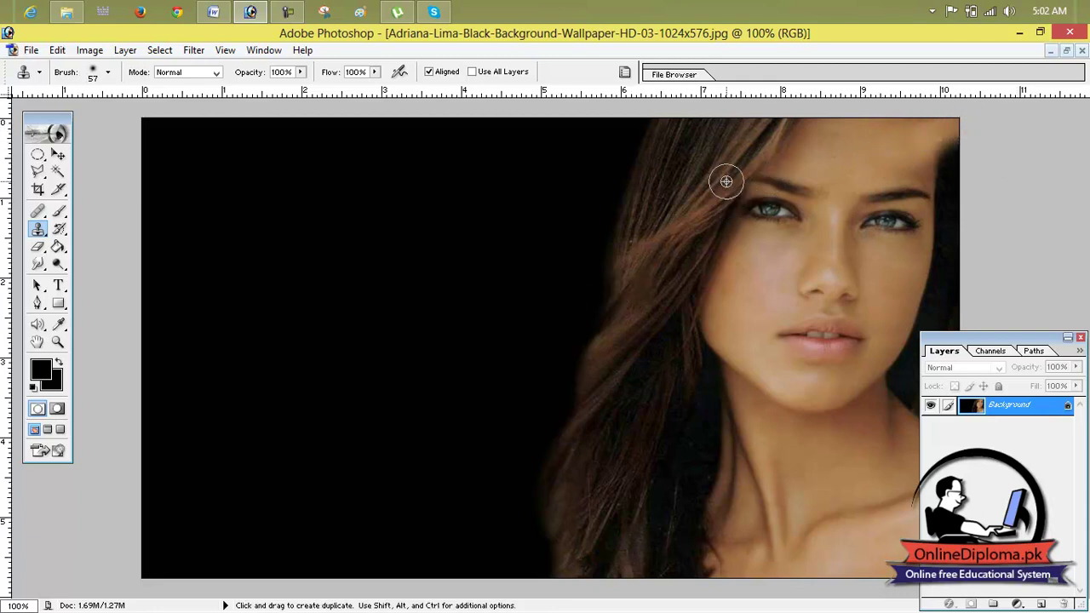
key("ctrl+z")
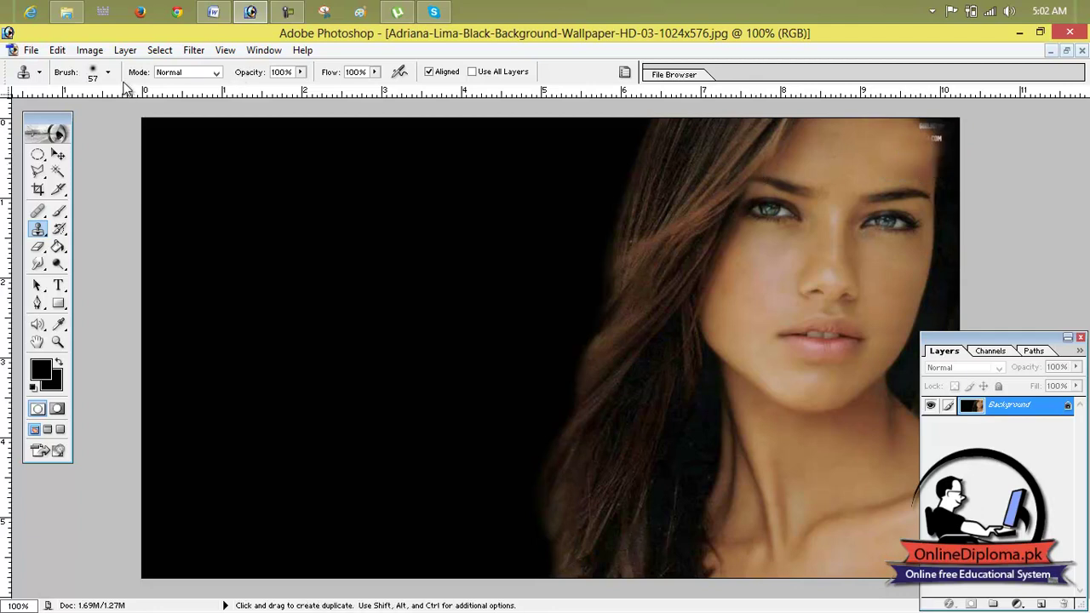
- Reduce the Clone Stamp brush to 20 px and clone skin over the watermark letters at the forehead's edge
left_click(108, 72)
left_click_drag(43, 114, 33, 113)
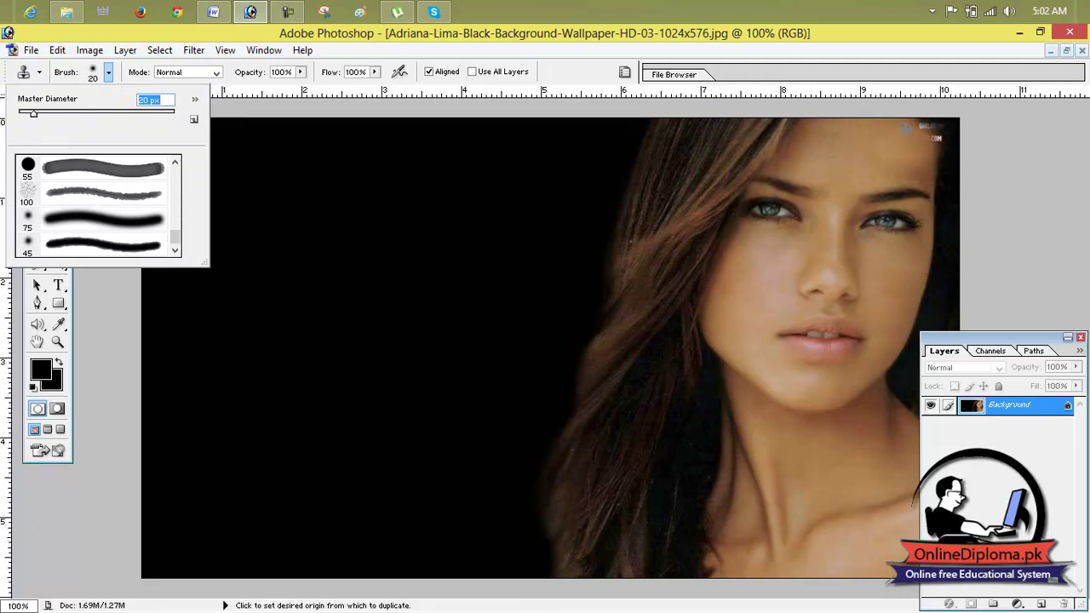
left_click(909, 129, "alt")
left_click_drag(922, 126, 924, 134)
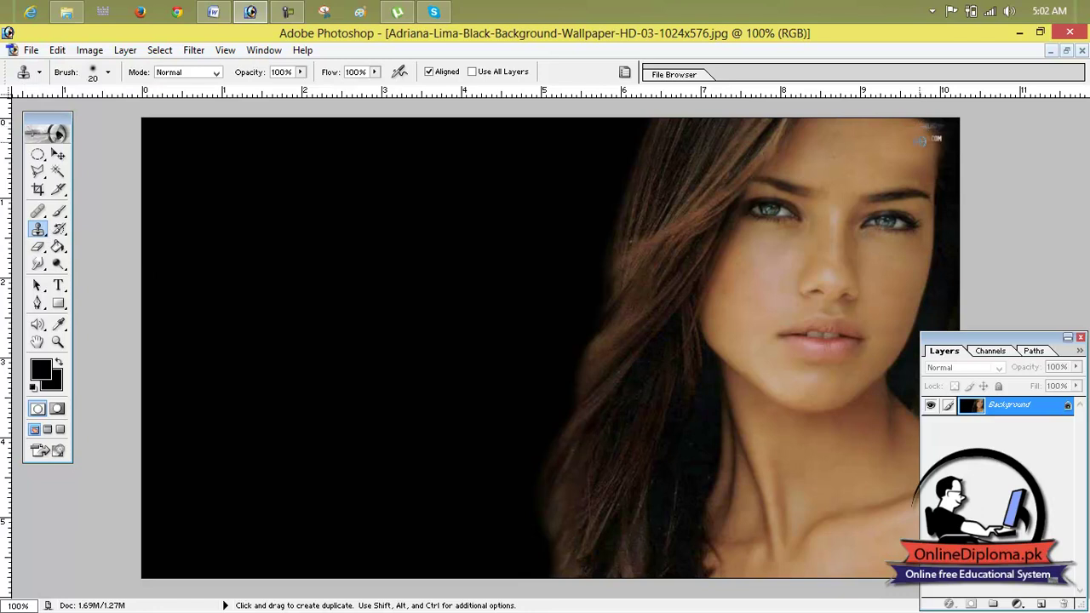
- Sample the dark area beside the forehead and clone it over the last watermark letters in the upper-right corner
left_click(950, 157, "alt")
left_click(948, 141, "alt")
left_click(952, 160, "alt")
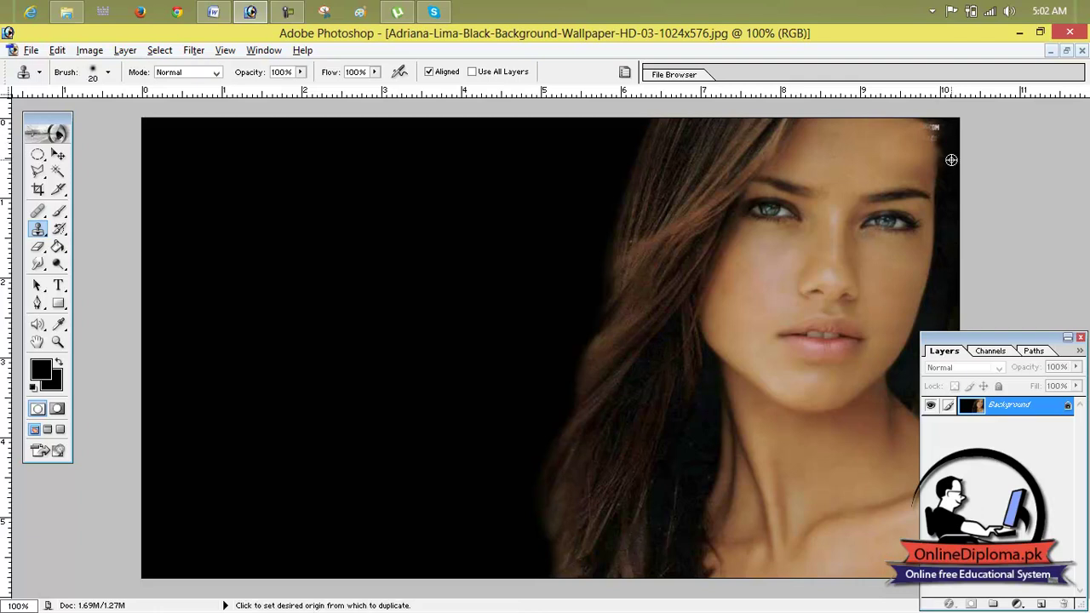
left_click_drag(938, 140, 931, 122)
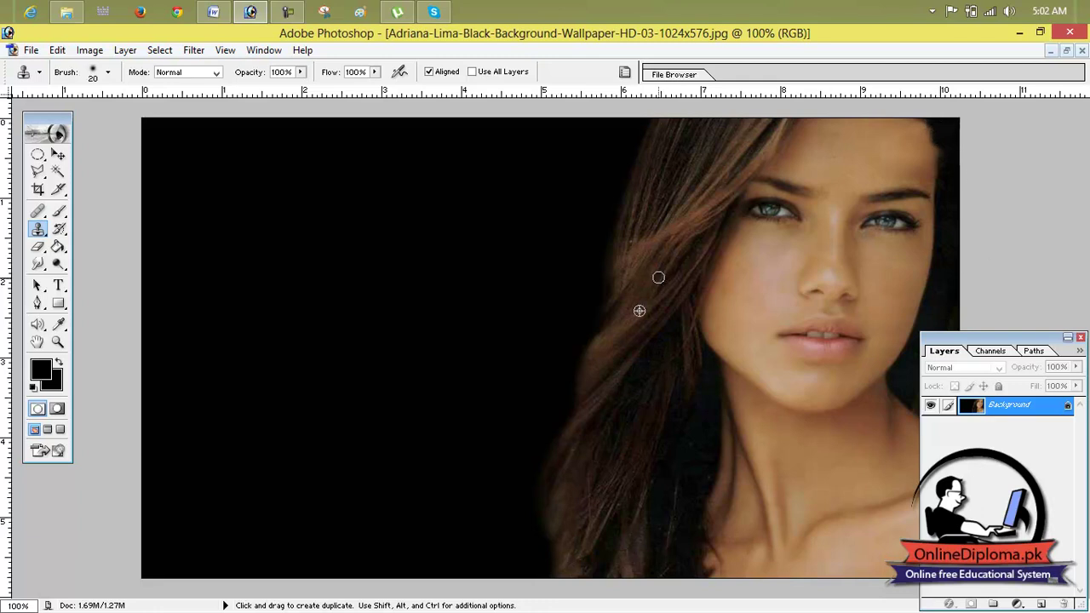
- Select the black background beside the woman's hair with the Magic Wand and delete the selected area
left_click(58, 155)
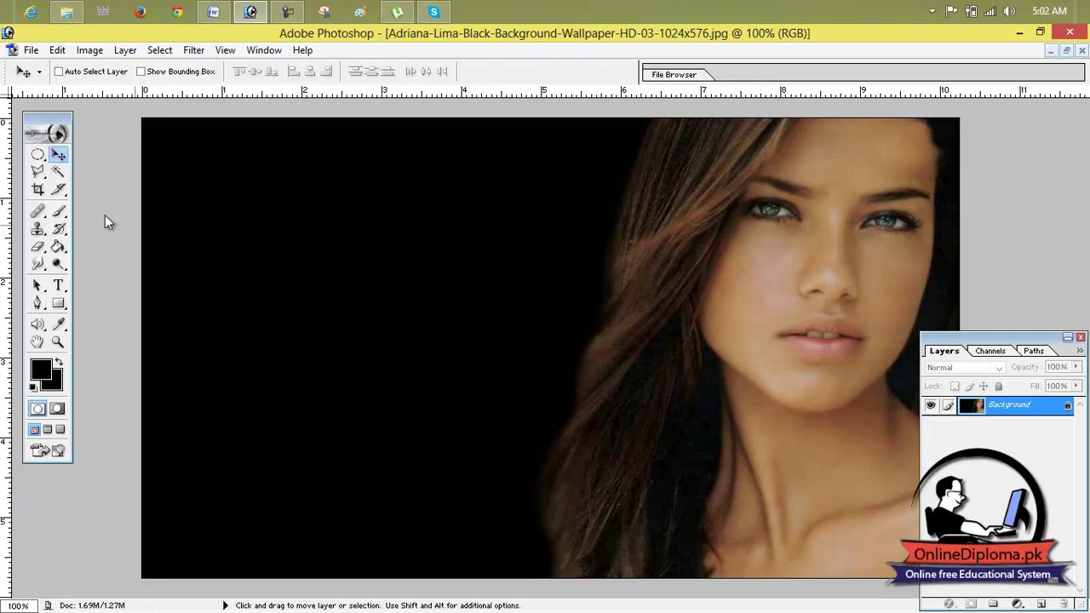
left_click(58, 171)
left_click(300, 226)
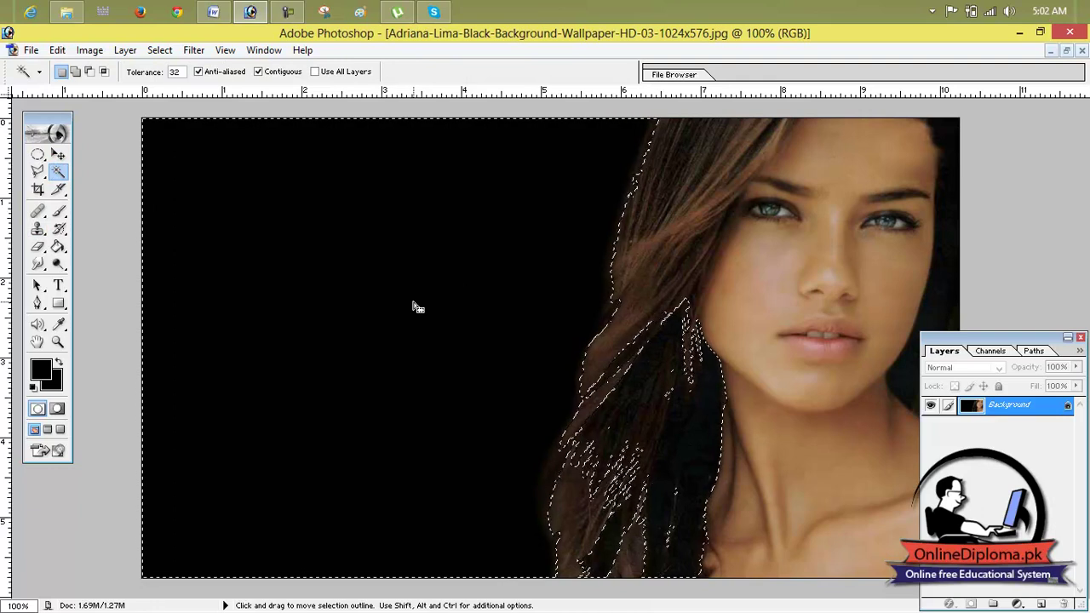
key("Delete")
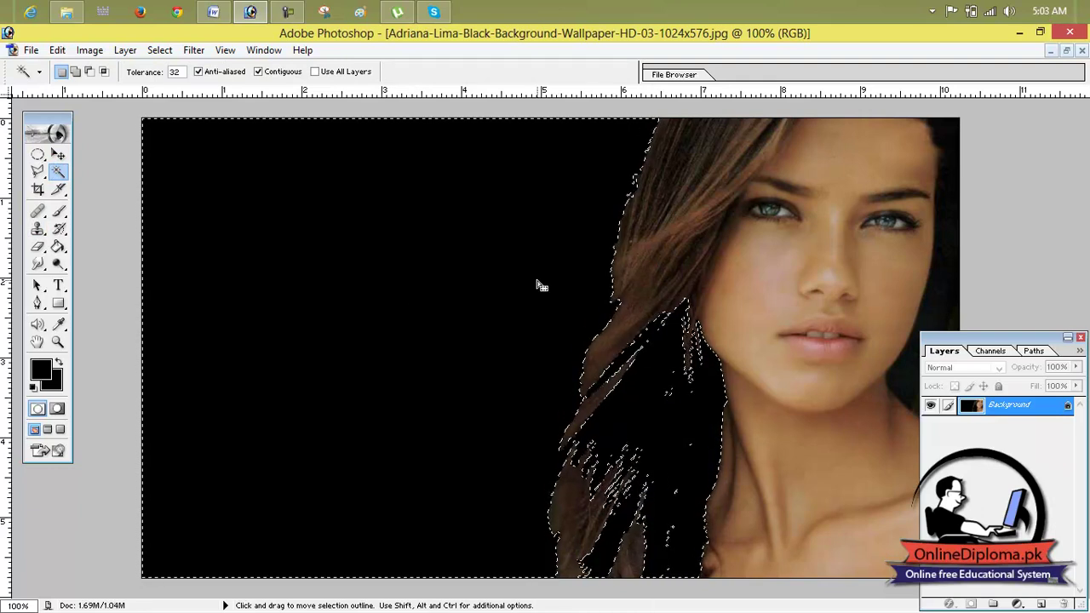
- Undo the deletion of the black background beside the woman's hair and clear the selection
key("ctrl")
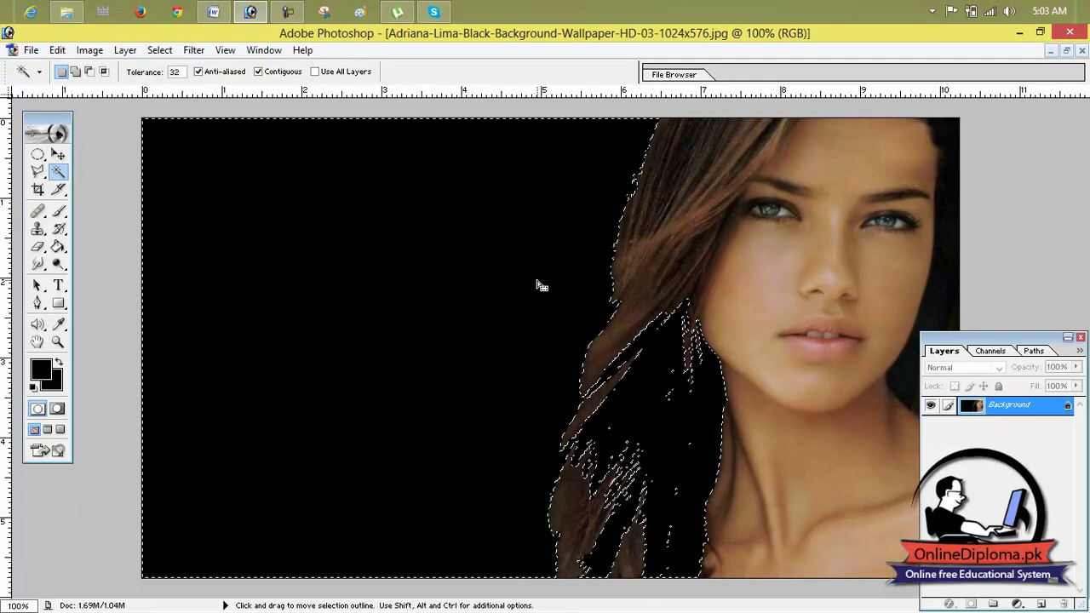
key("ctrl+z")
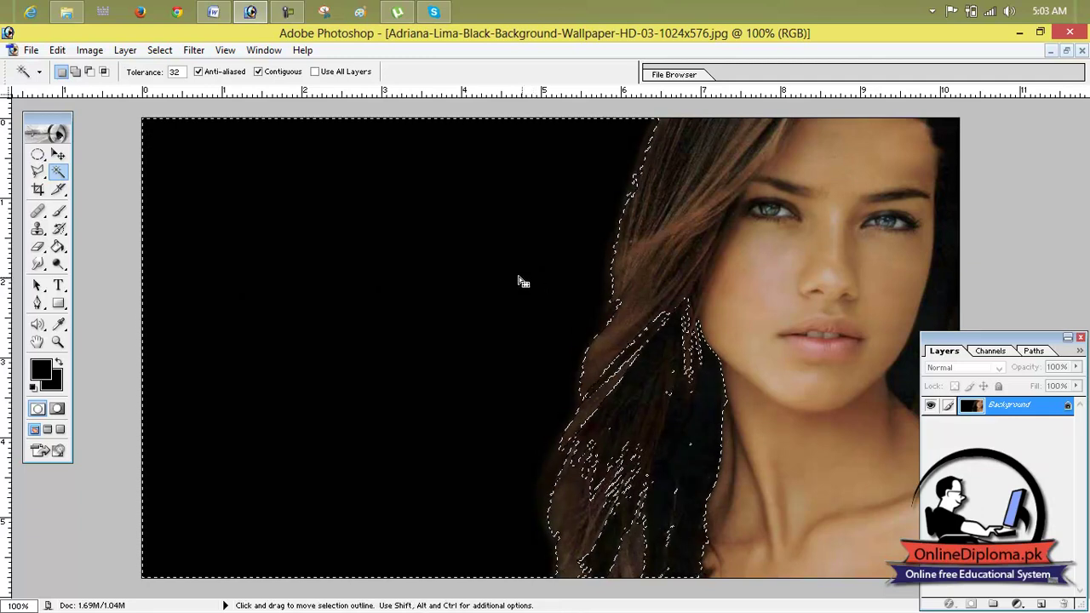
left_click(58, 155)
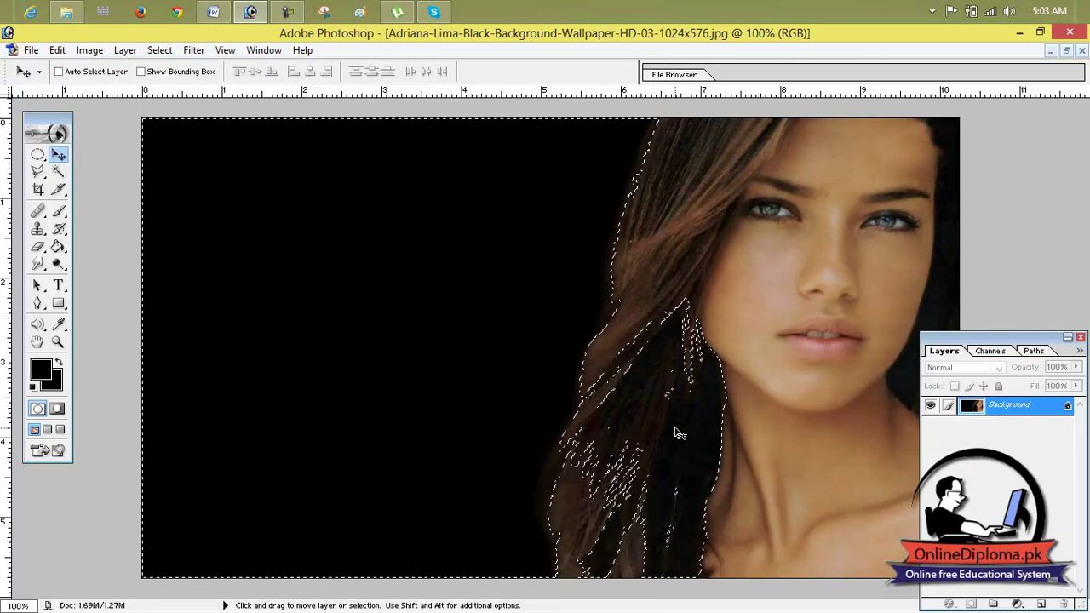
key("ctrl+d")
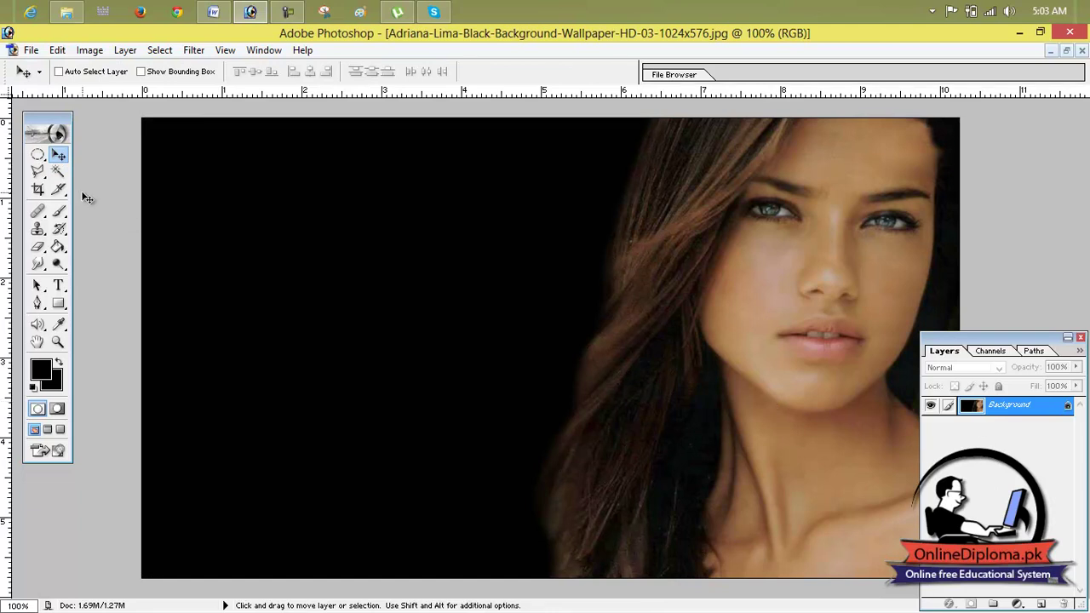
- Outline the woman's portrait with the Polygonal Lasso, following the outer edge of her hair and the image borders
left_click(42, 174)
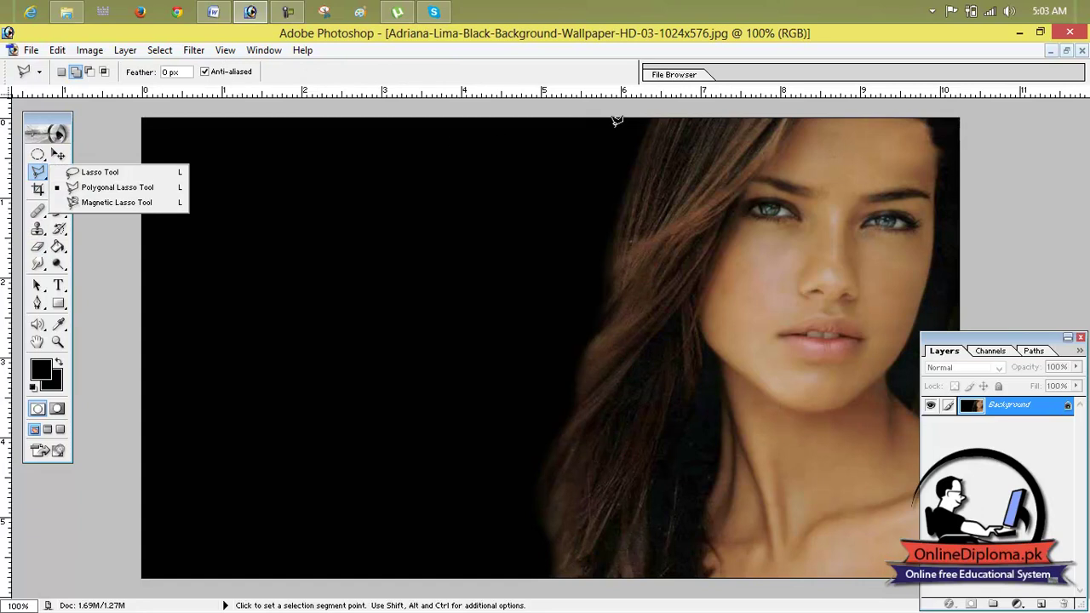
left_click(650, 120)
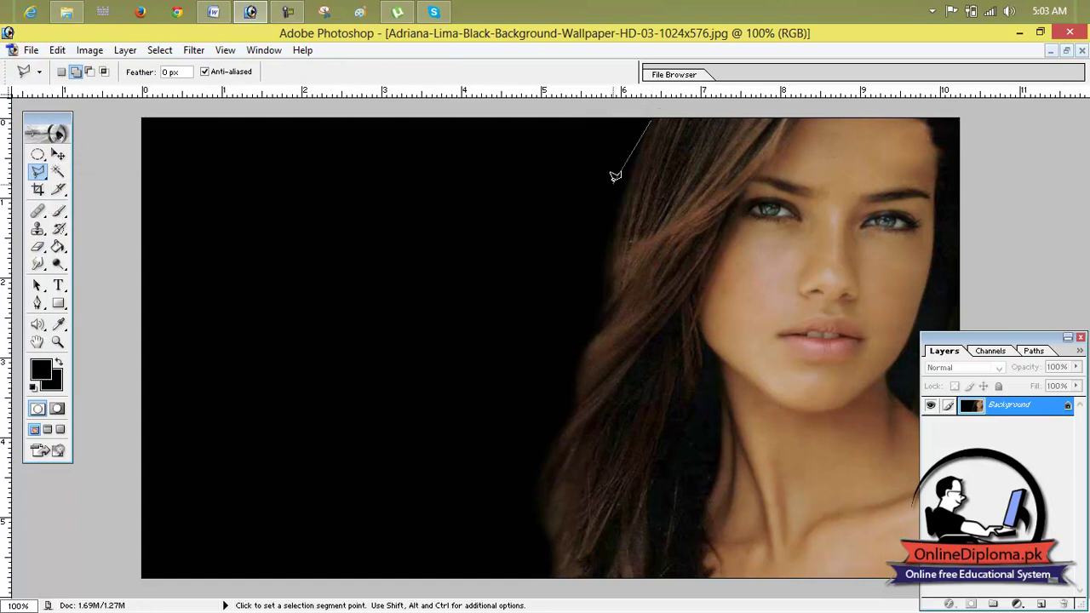
left_click(546, 443)
left_click(538, 580)
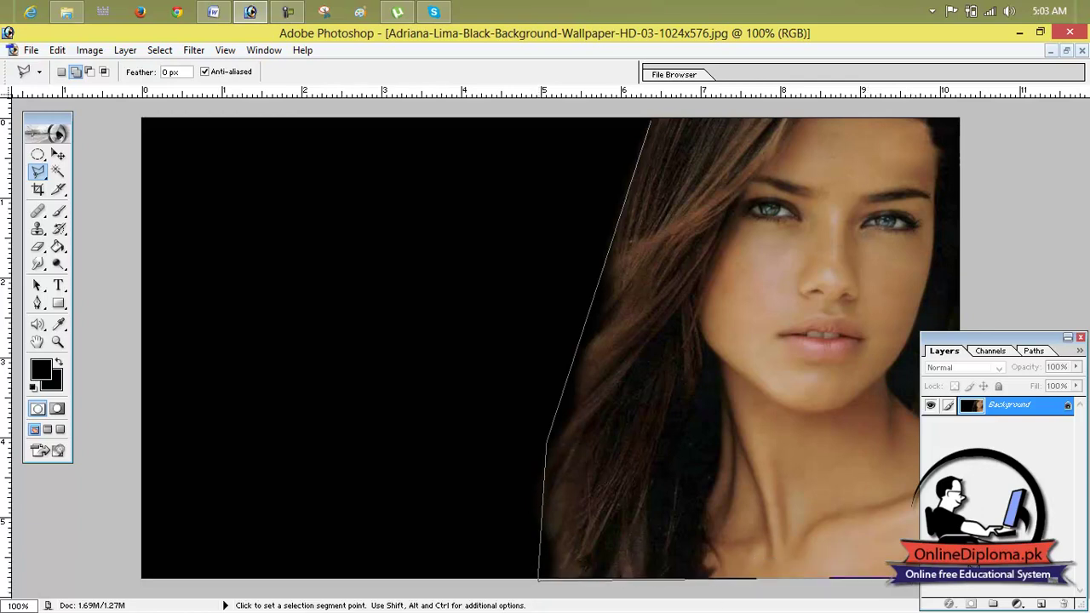
left_click(960, 118)
left_click(655, 114)
- Move the selected portrait from its photo into the Untitled-1 document with the cat, and maximize that document
left_click(1067, 50)
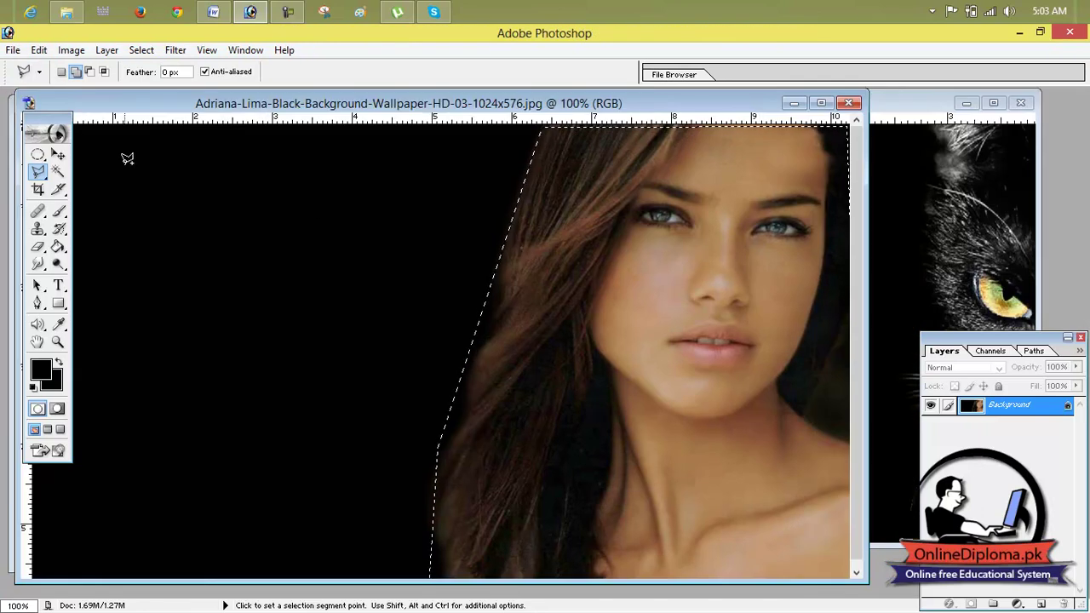
key("v")
mouse_move(610, 101)
left_mouse_down()
mouse_move(619, 140)
mouse_move(763, 280)
mouse_move(761, 268)
left_mouse_up()
left_click_drag(806, 380, 757, 227)
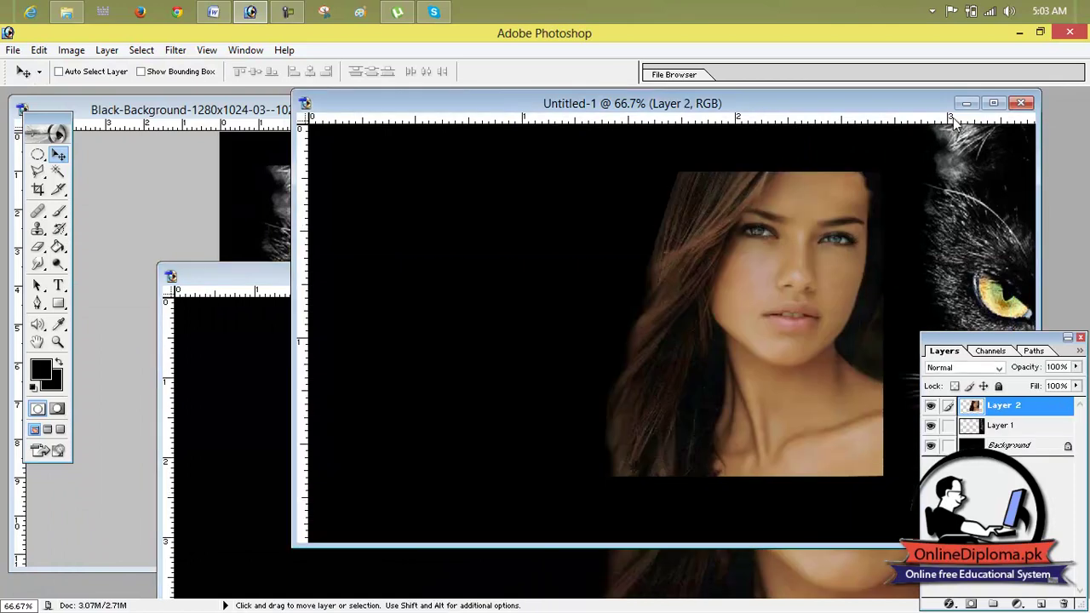
left_click(994, 103)
- Free-transform the portrait: flip it horizontally, place it at the canvas's left edge, stretch its height to 143.4% and narrow it
left_click_drag(742, 283, 407, 301)
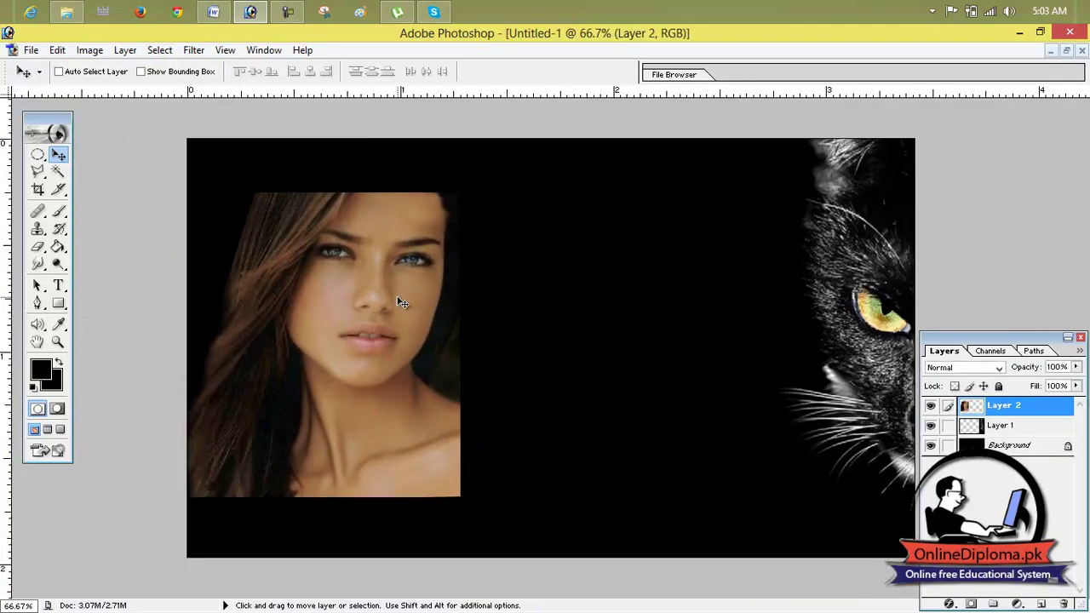
key("ctrl+t")
left_click_drag(188, 344, 723, 408)
left_click_drag(642, 416, 344, 346)
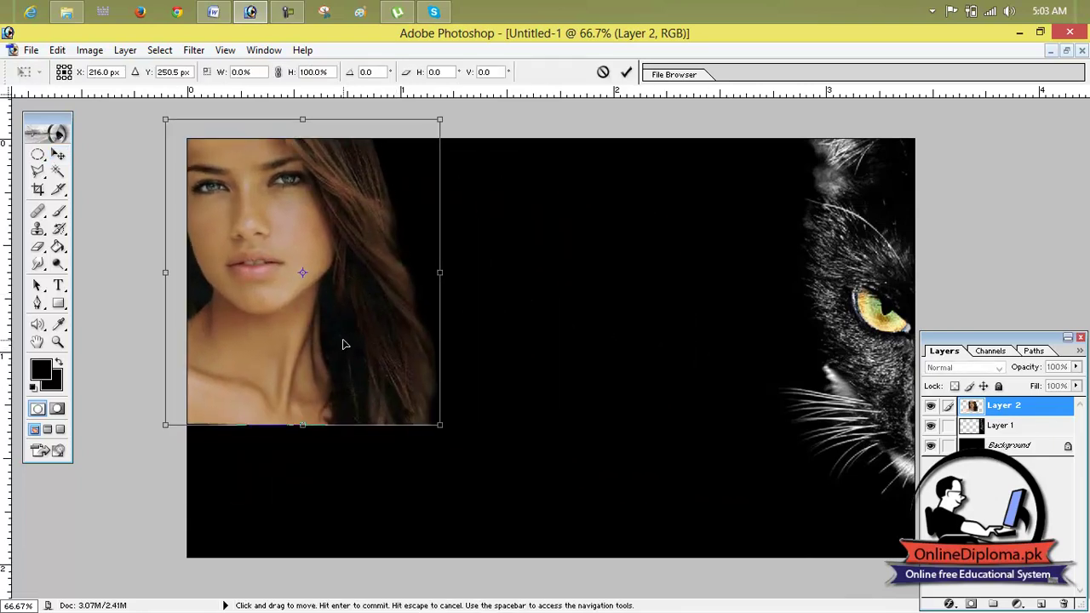
left_click_drag(302, 428, 275, 560)
left_click_drag(439, 350, 352, 349)
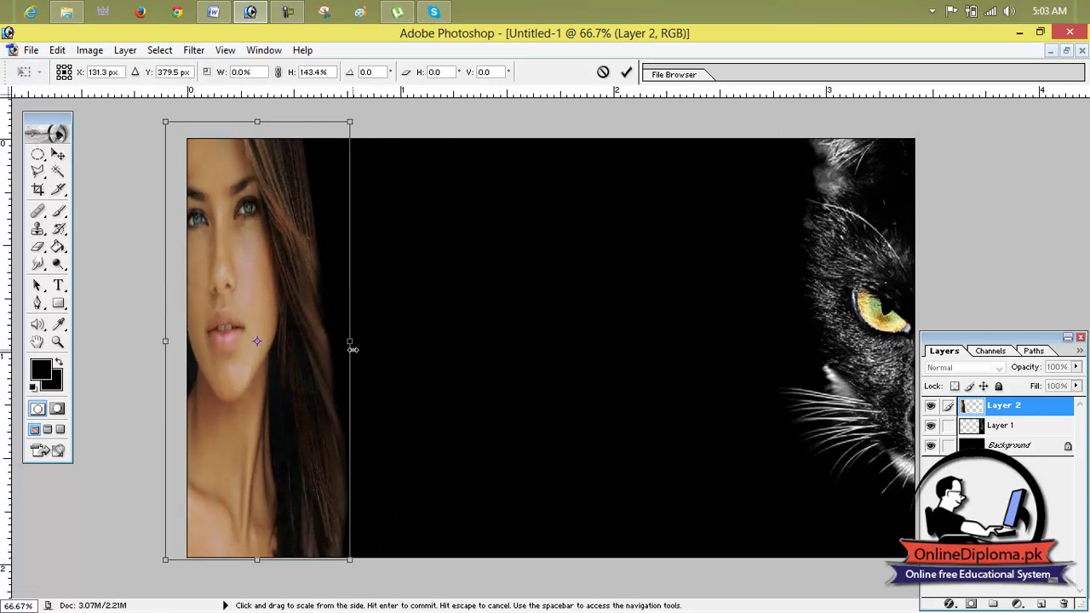
left_click(626, 72)
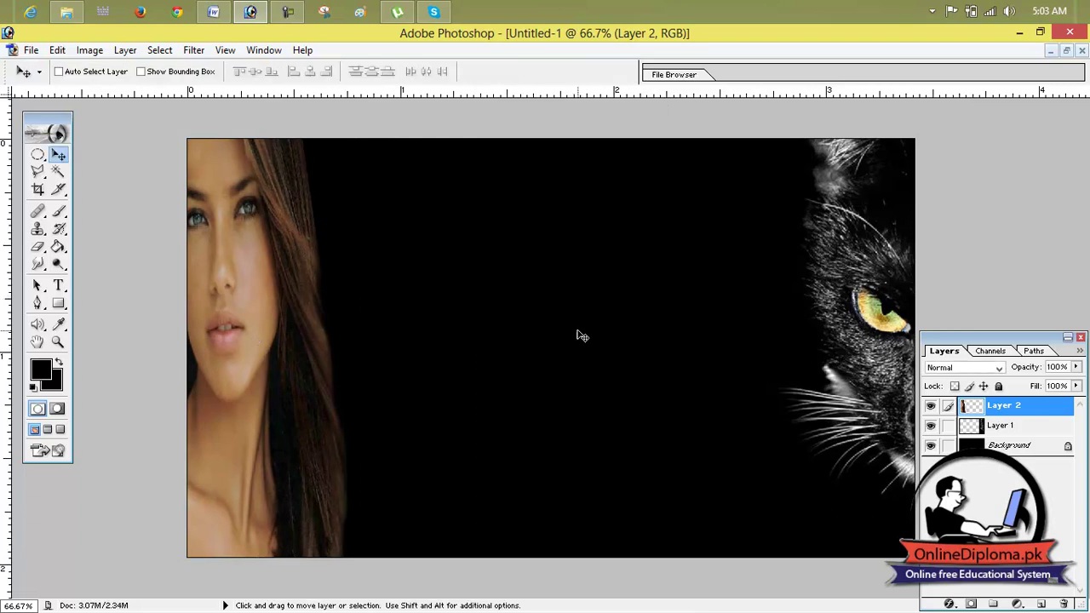
- Try the Overlay blending mode on the portrait layer at 39% and 40% opacity, and return the mode to Normal
left_click(1076, 367)
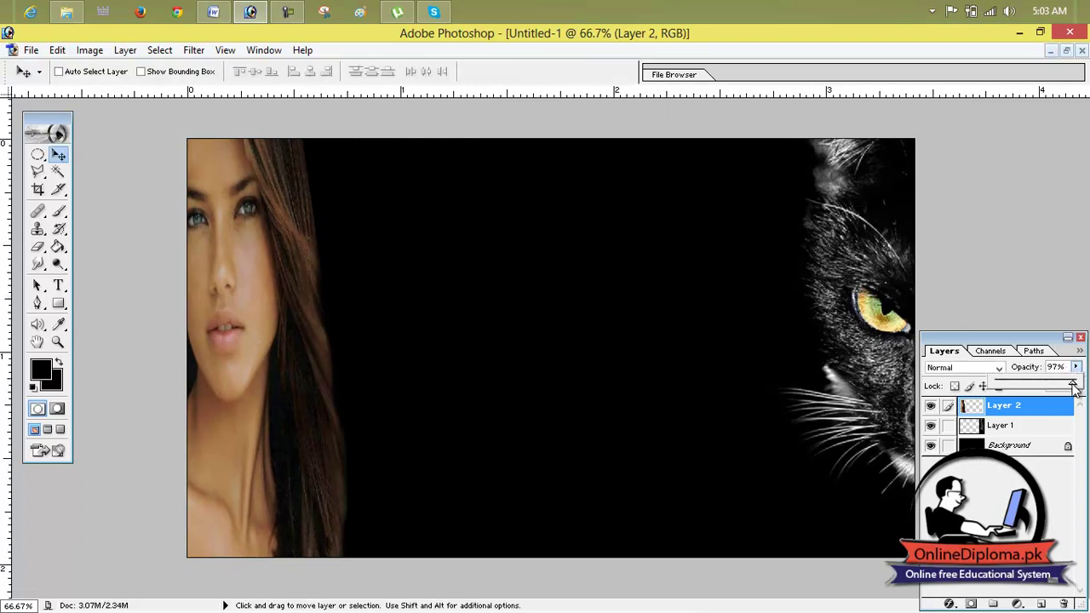
left_click_drag(1077, 387, 1029, 388)
left_click(975, 367)
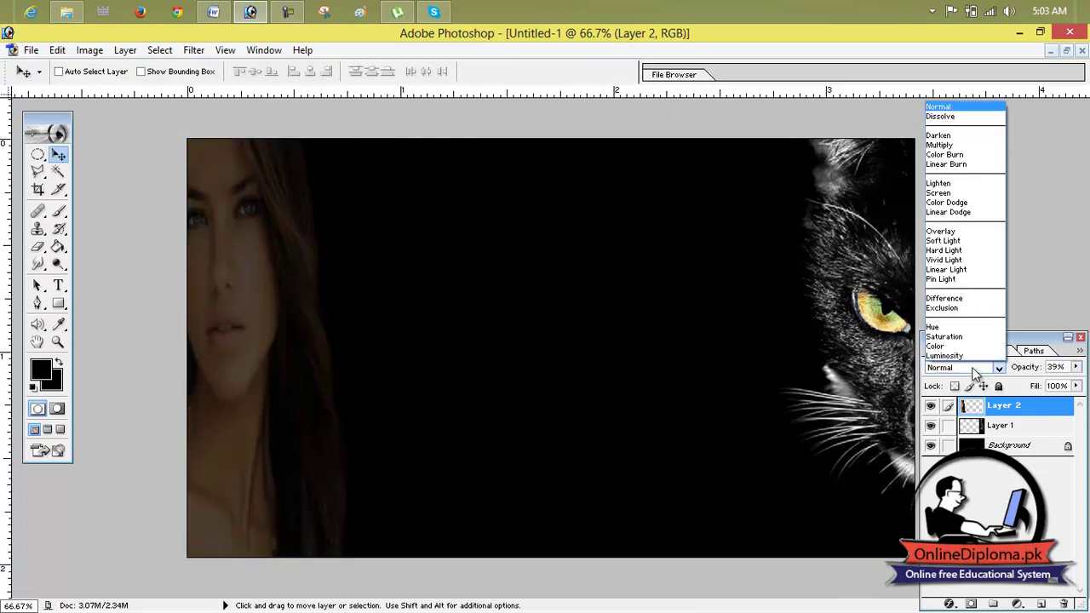
left_click(967, 238)
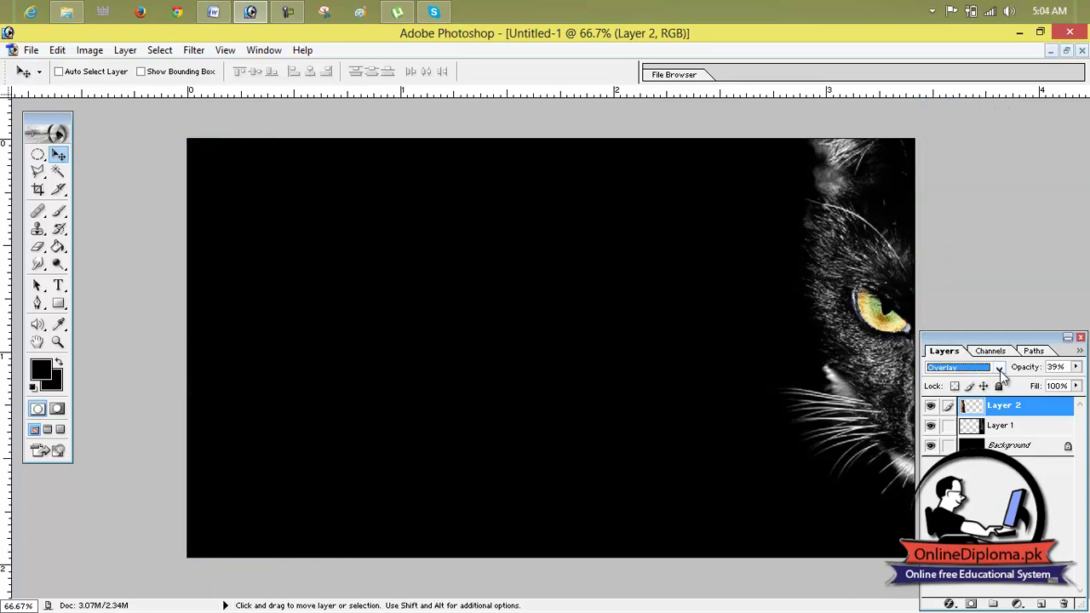
left_click(1076, 367)
mouse_move(1026, 387)
left_mouse_down()
mouse_move(1079, 388)
mouse_move(1029, 388)
left_mouse_up()
left_click(998, 368)
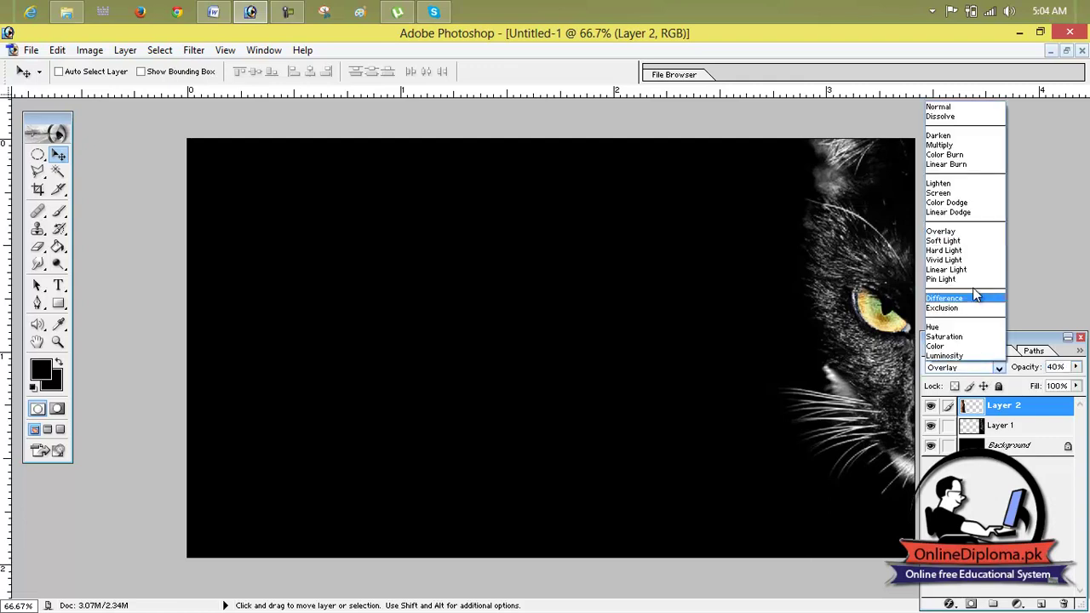
left_click(971, 108)
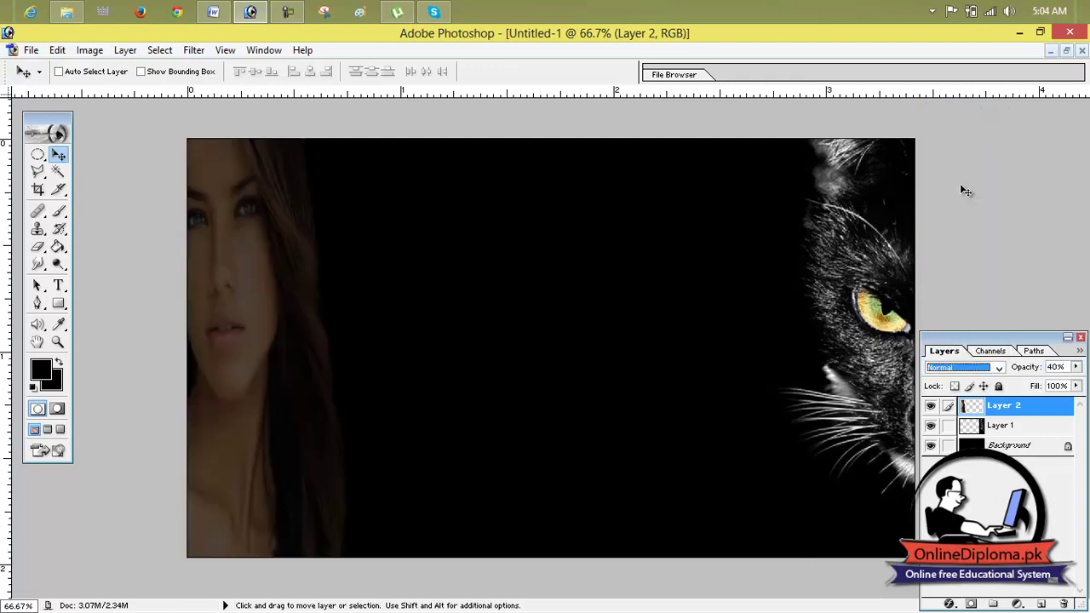
- Lower the portrait layer's opacity to 11%
left_click(1076, 367)
left_click_drag(1029, 388, 1007, 391)
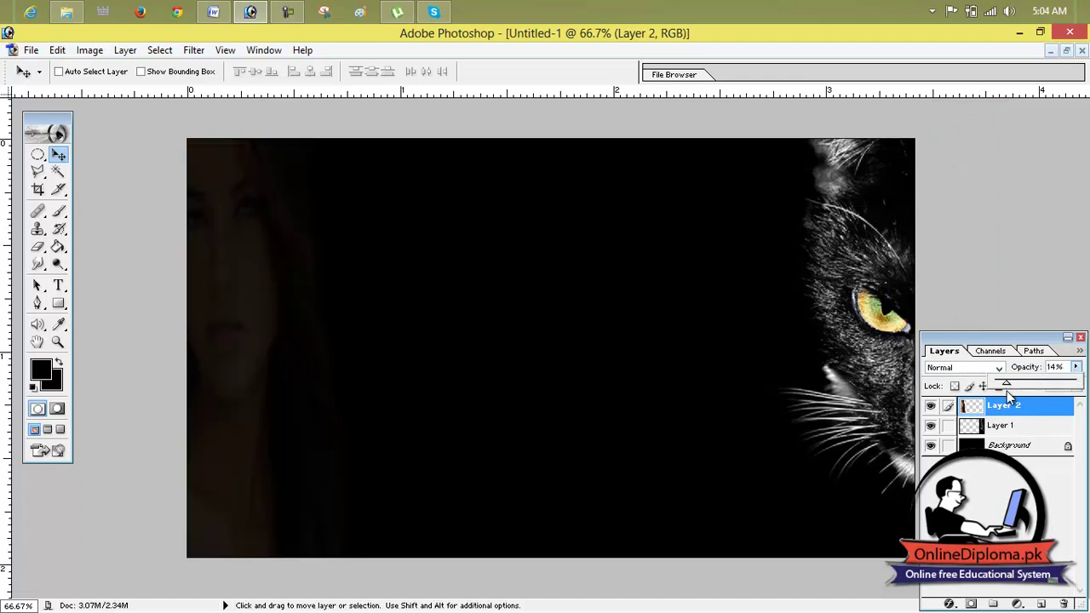
key("Return")
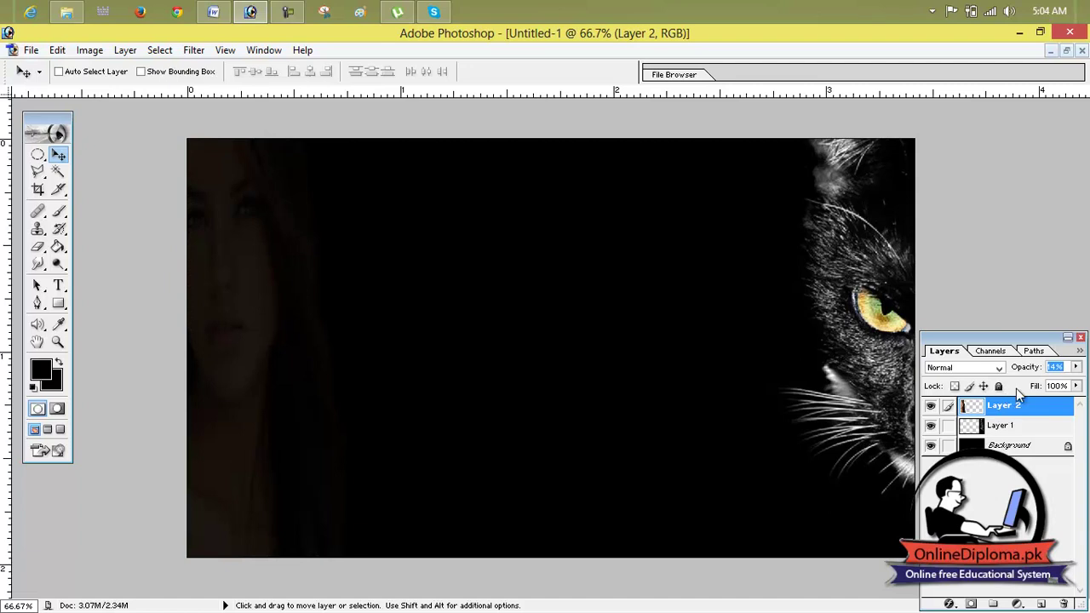
left_click(1076, 366)
left_click_drag(1007, 388, 1002, 389)
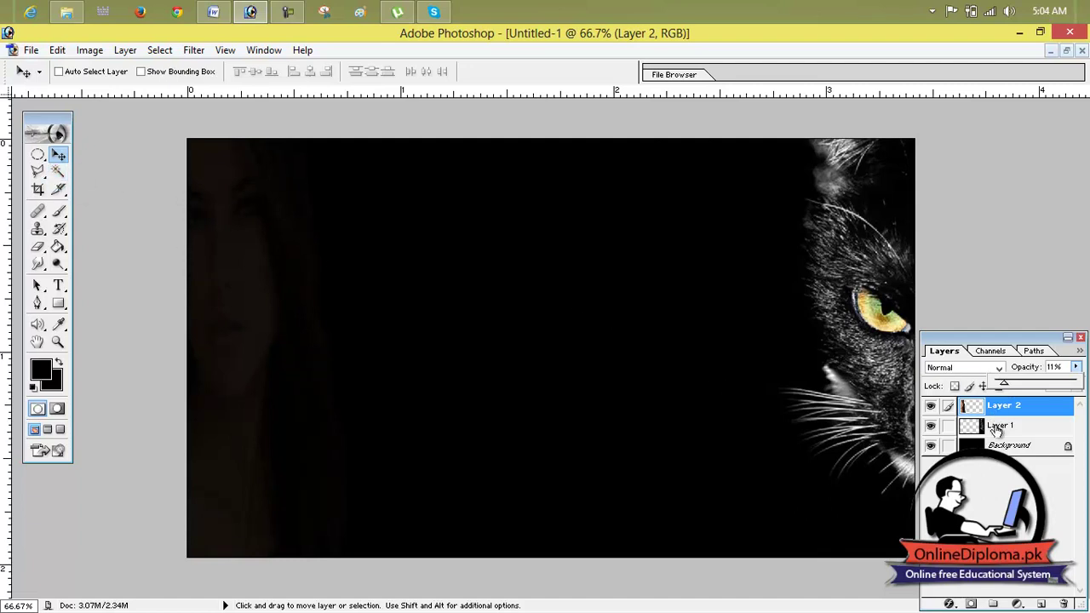
- Link Layer 1 to the portrait layer and merge the linked layers
left_click(950, 422)
left_click(949, 426)
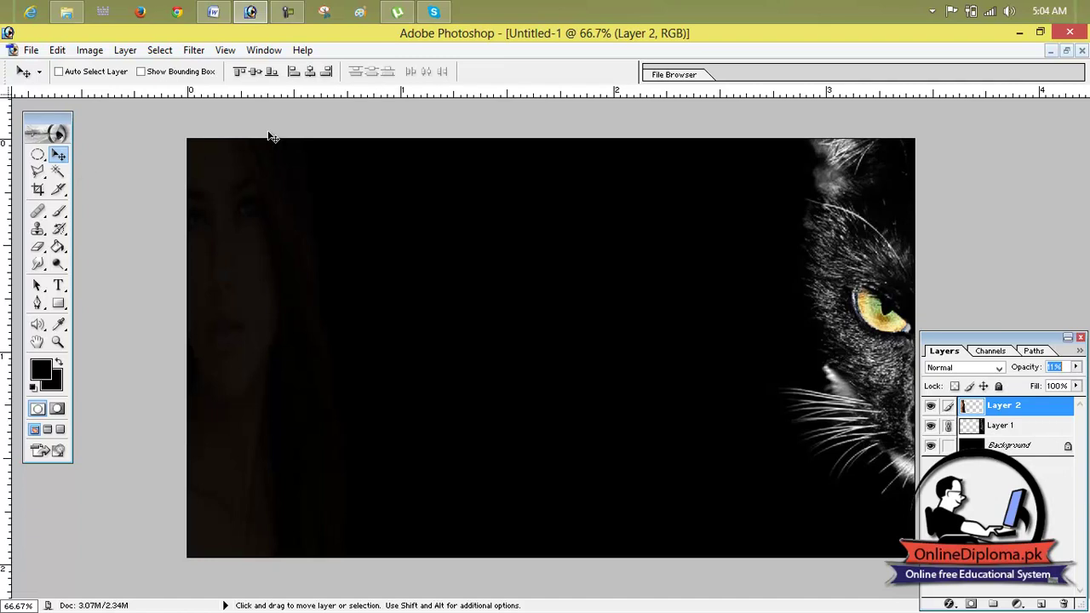
left_click(127, 51)
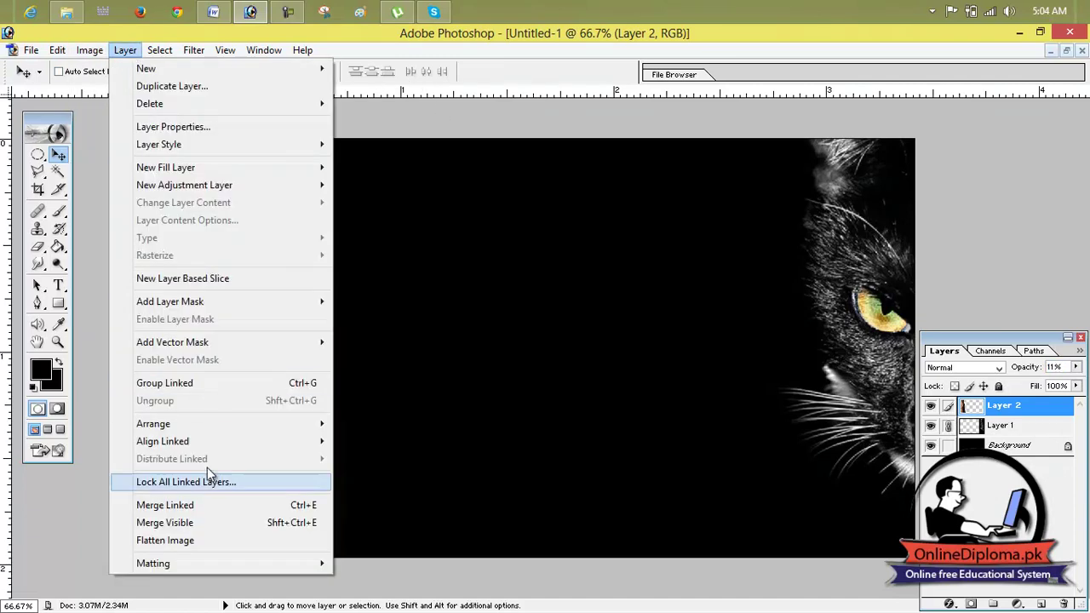
left_click(204, 508)
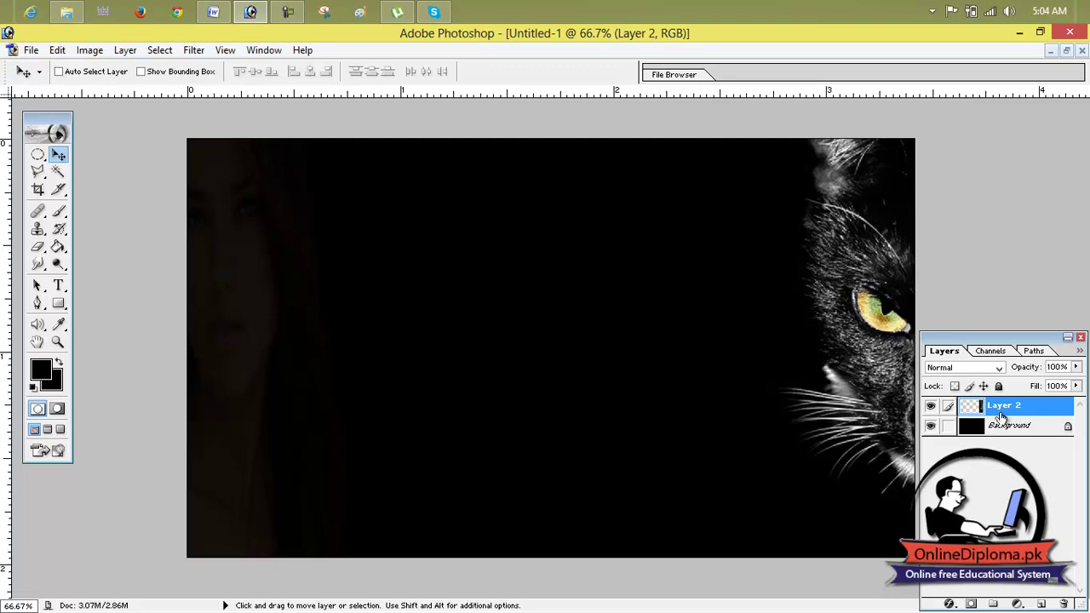
- Add a new layer and outline a narrow, downward-pointing triangle beside the faded portrait with the Polygonal Lasso
left_click(1041, 604)
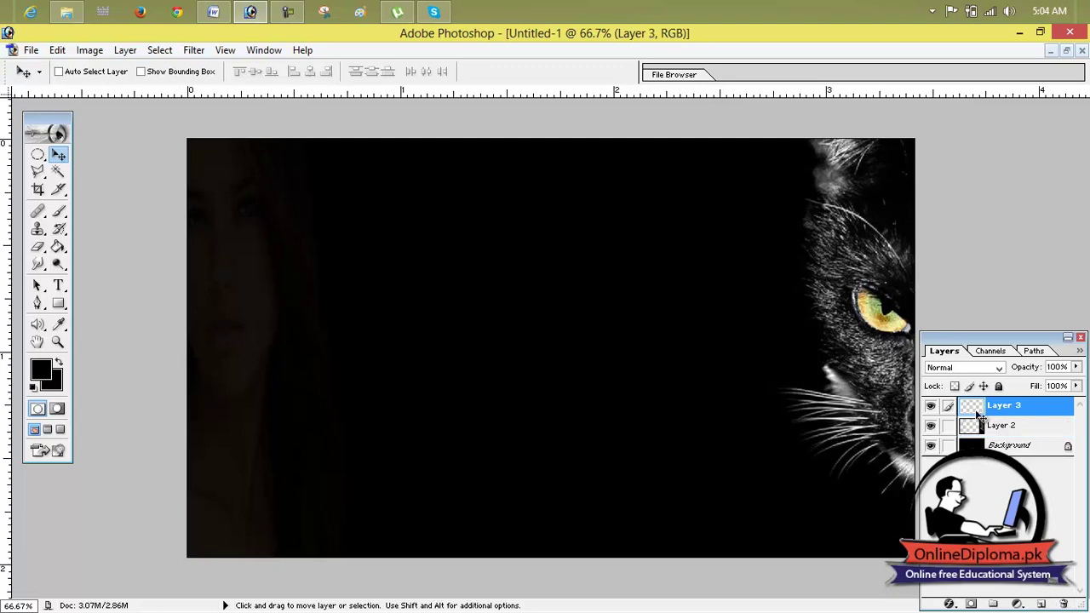
left_click(38, 171)
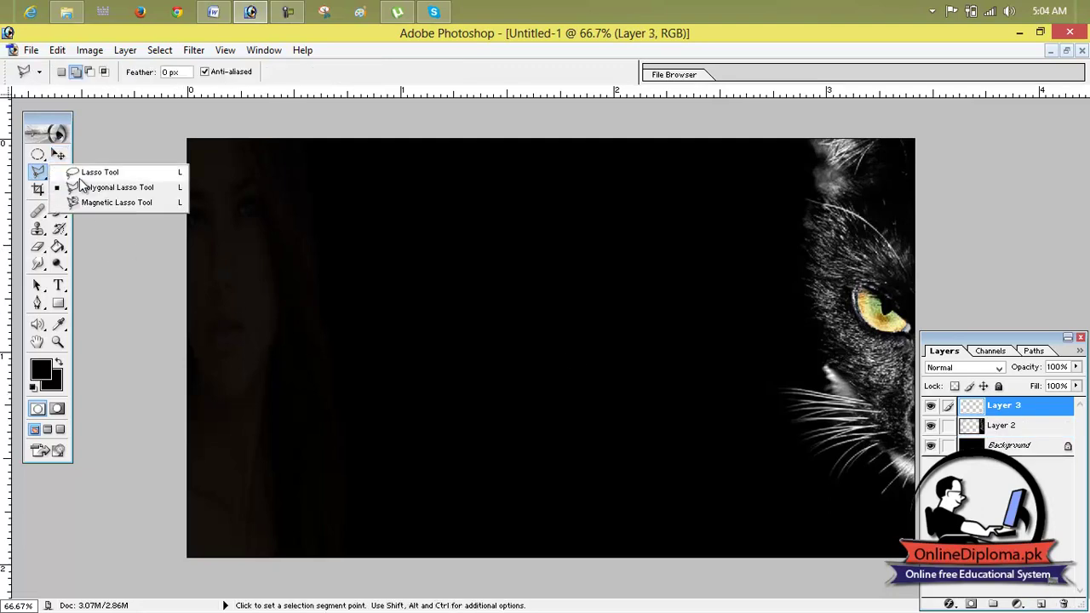
left_click(96, 188)
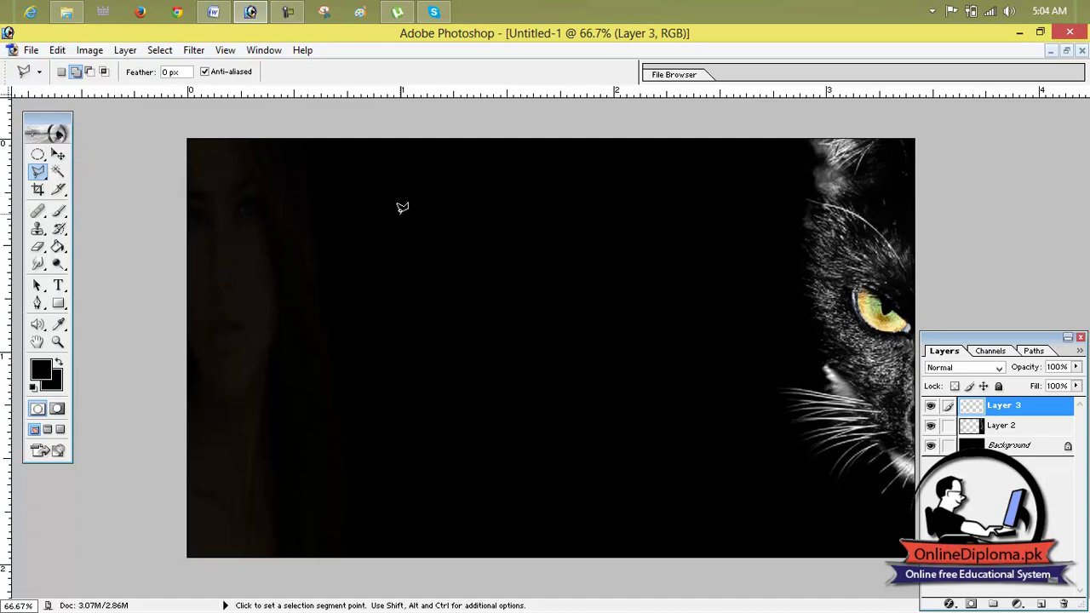
left_click(35, 179)
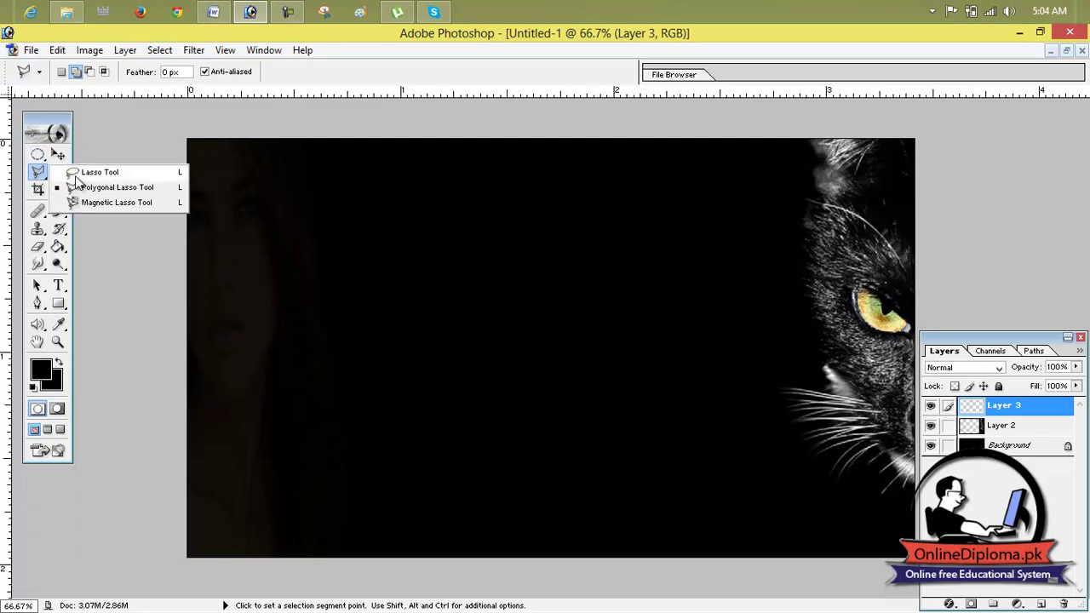
left_click(94, 173)
left_click(35, 179)
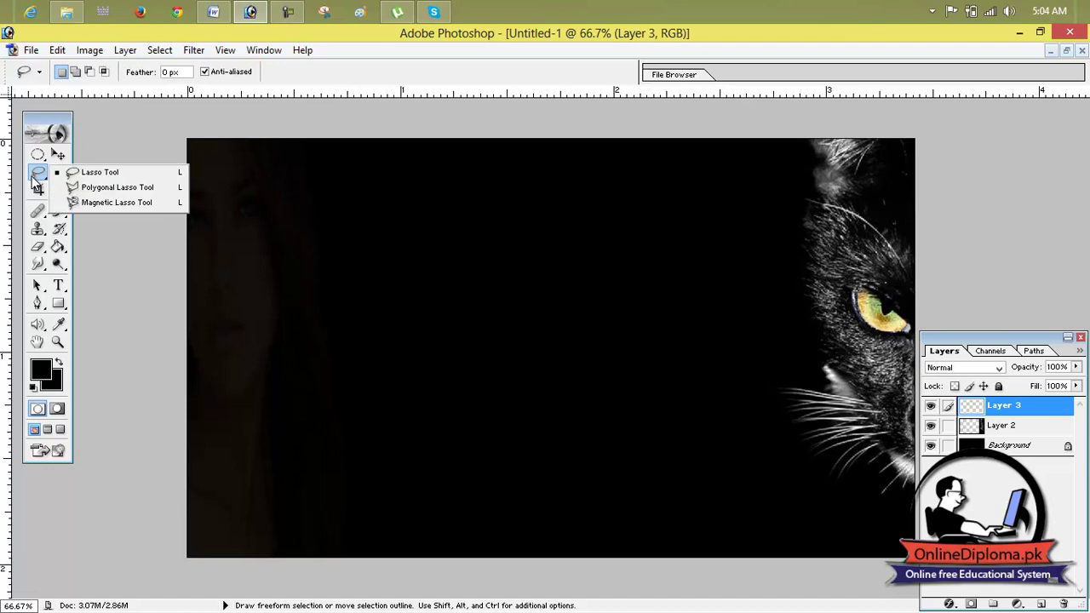
left_click(111, 187)
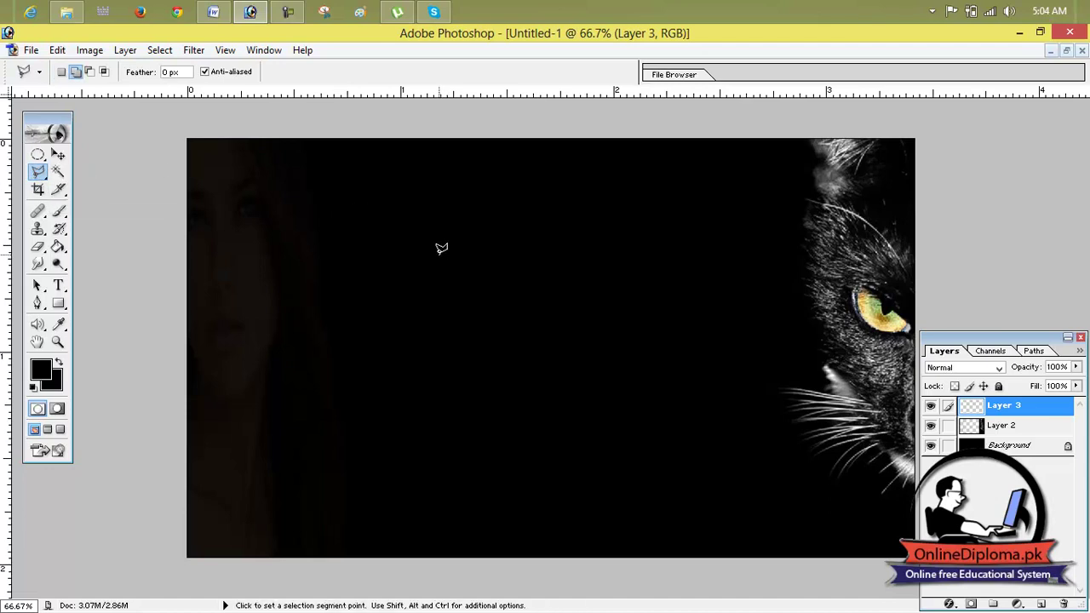
left_click(478, 200)
left_click(398, 502)
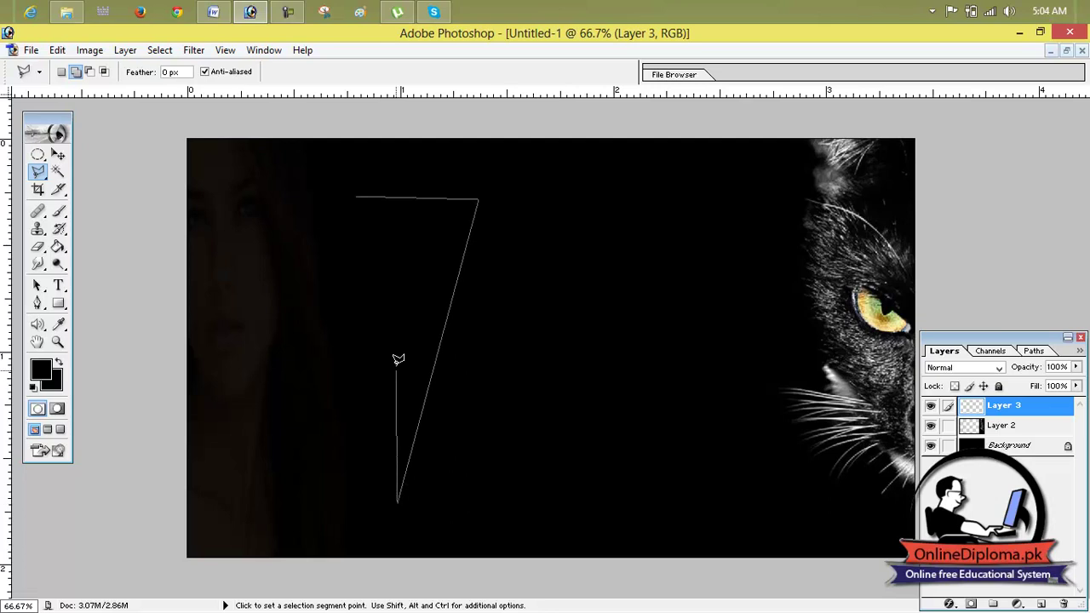
left_click(360, 192)
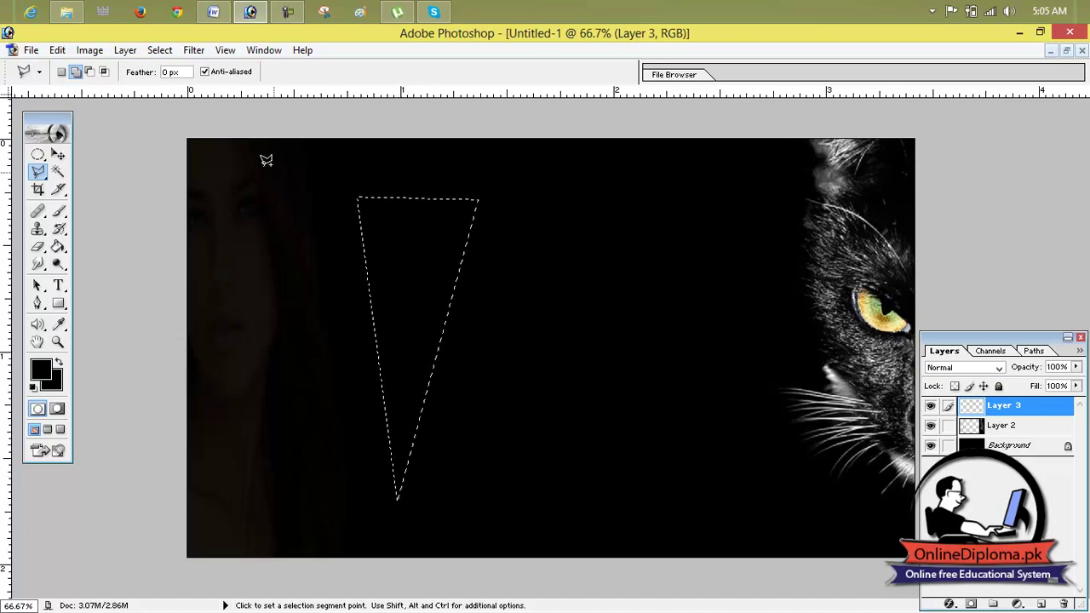
- Add a slanted four-sided strip to the selection, running along the triangle's right edge with a thin gap between them
left_click(77, 73)
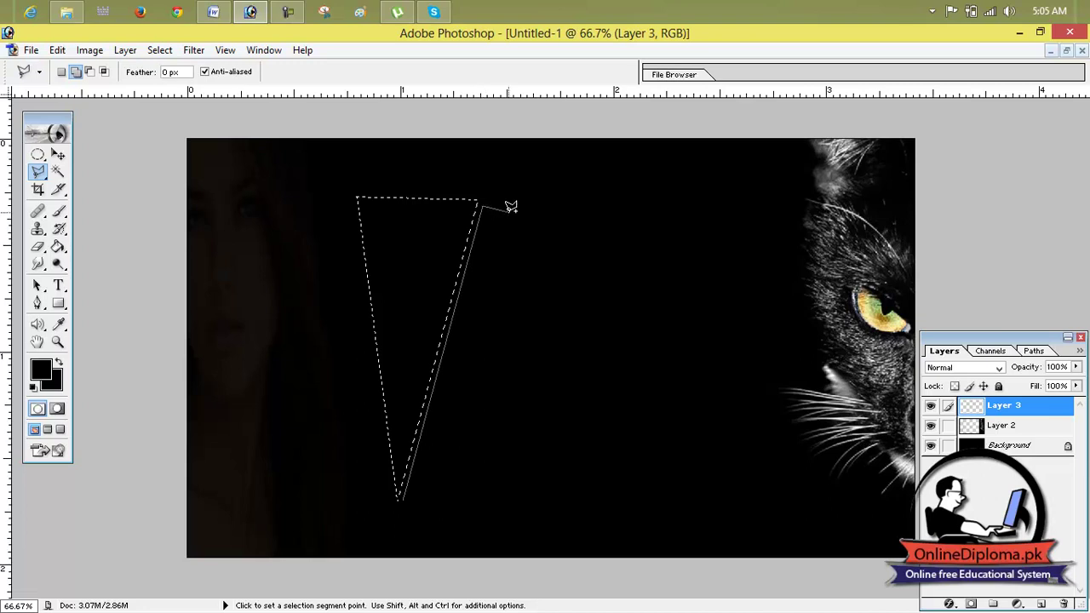
left_click(563, 208)
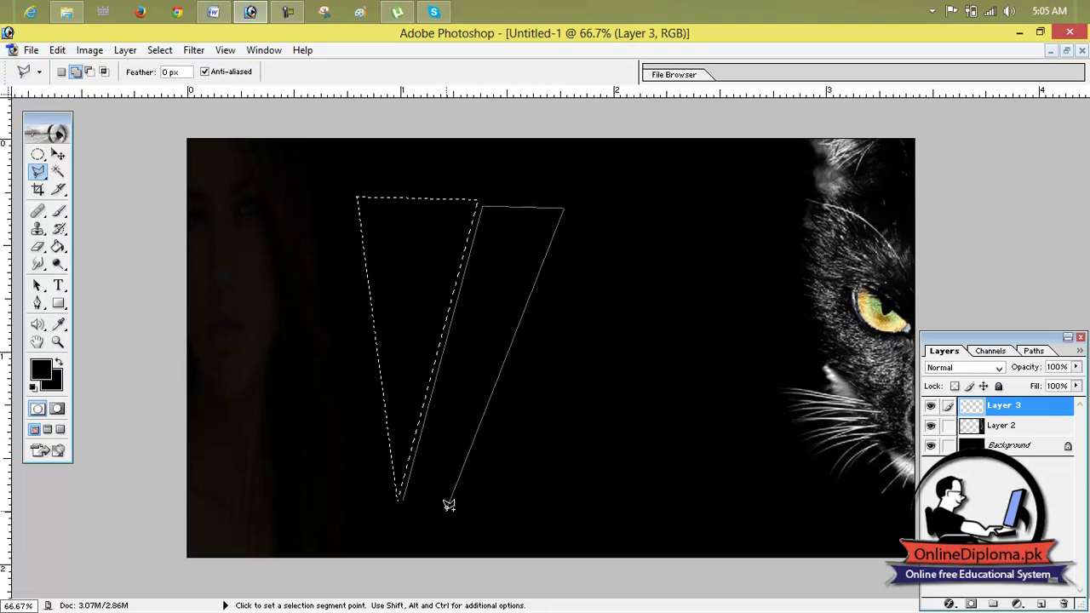
left_click(407, 496)
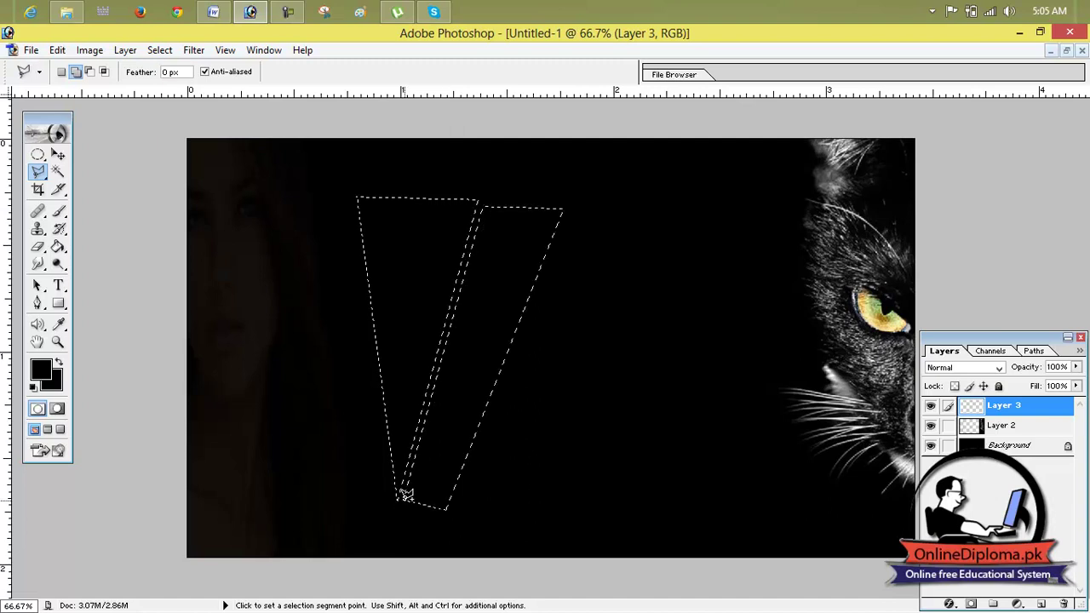
- Add two adjacent upward-pointing triangles to the selection, continuing from the slanted strip's right edge with thin gaps between the shapes
left_click(580, 208)
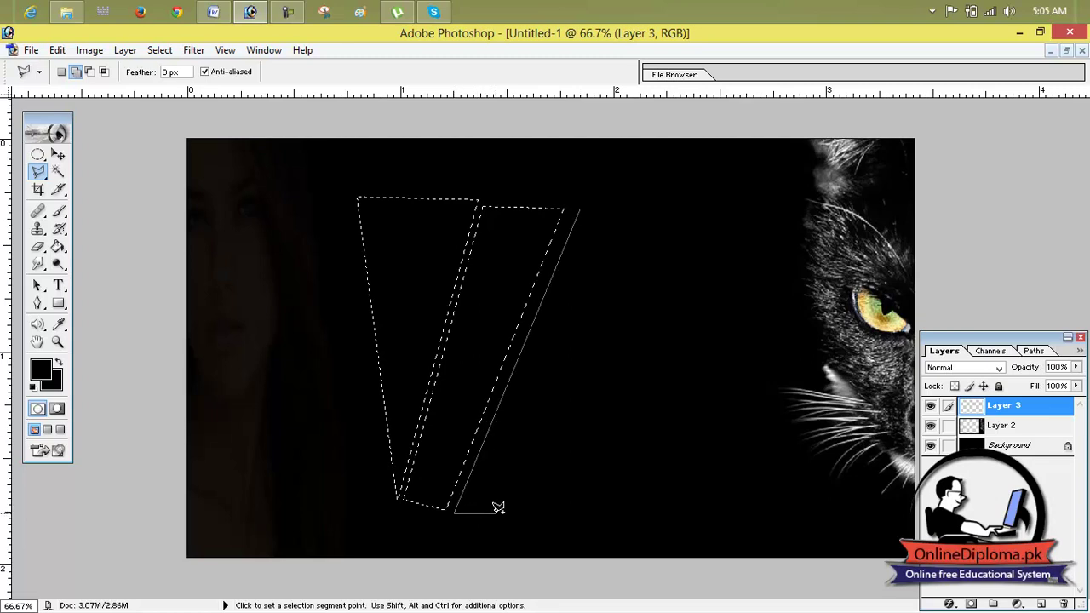
left_click(559, 520)
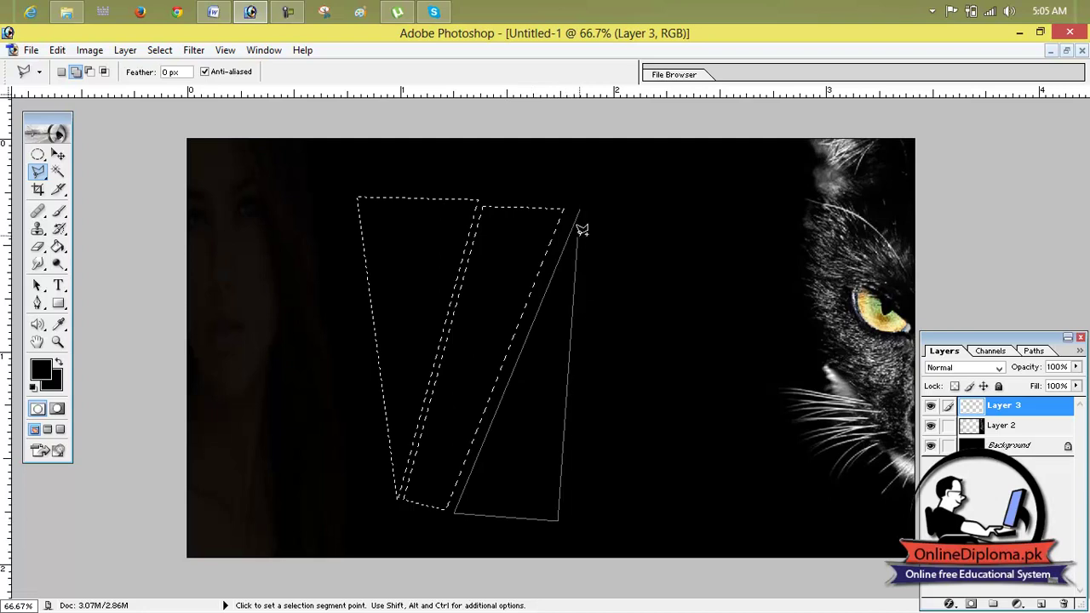
left_click(580, 210)
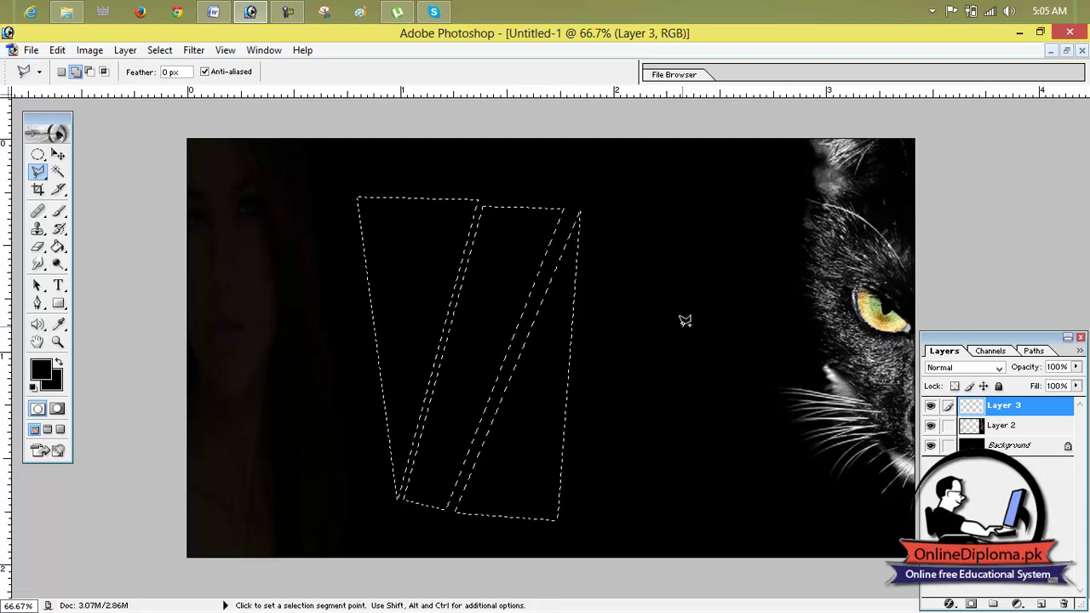
left_click(586, 215)
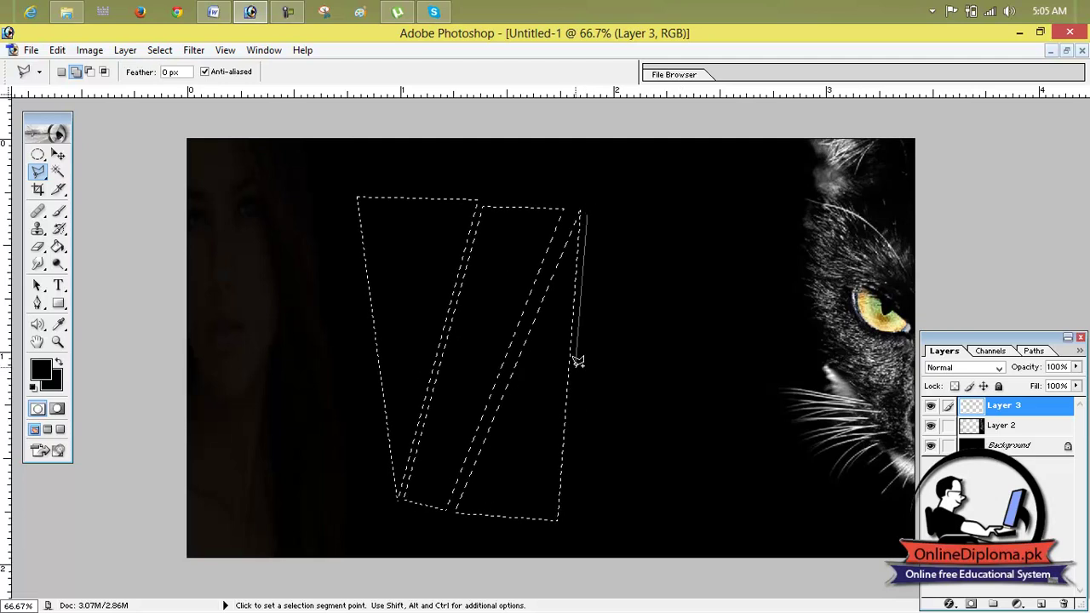
left_click(564, 521)
left_click(646, 507)
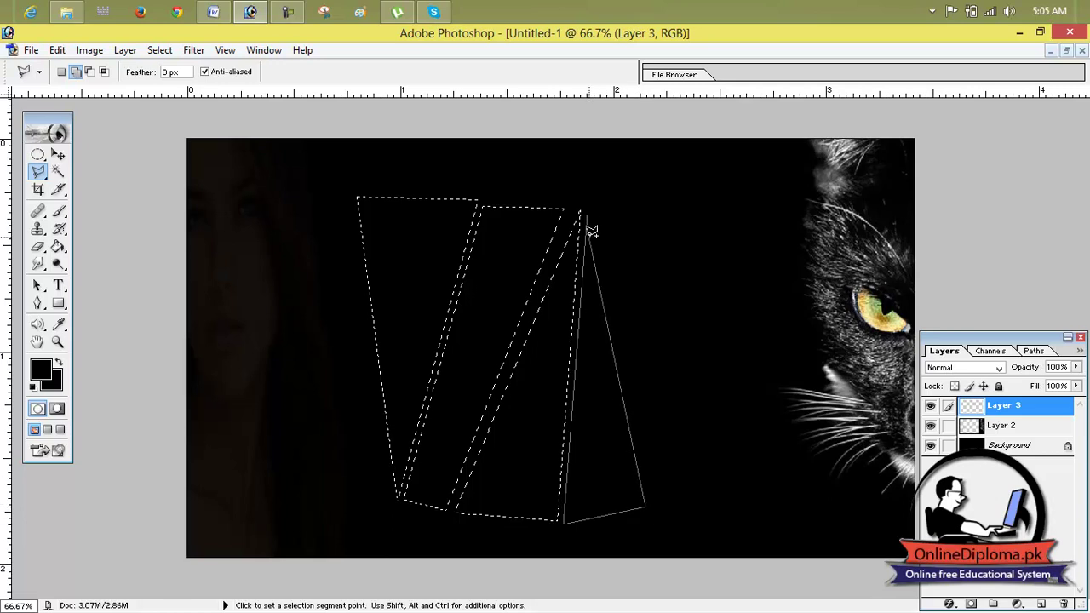
left_click(587, 205)
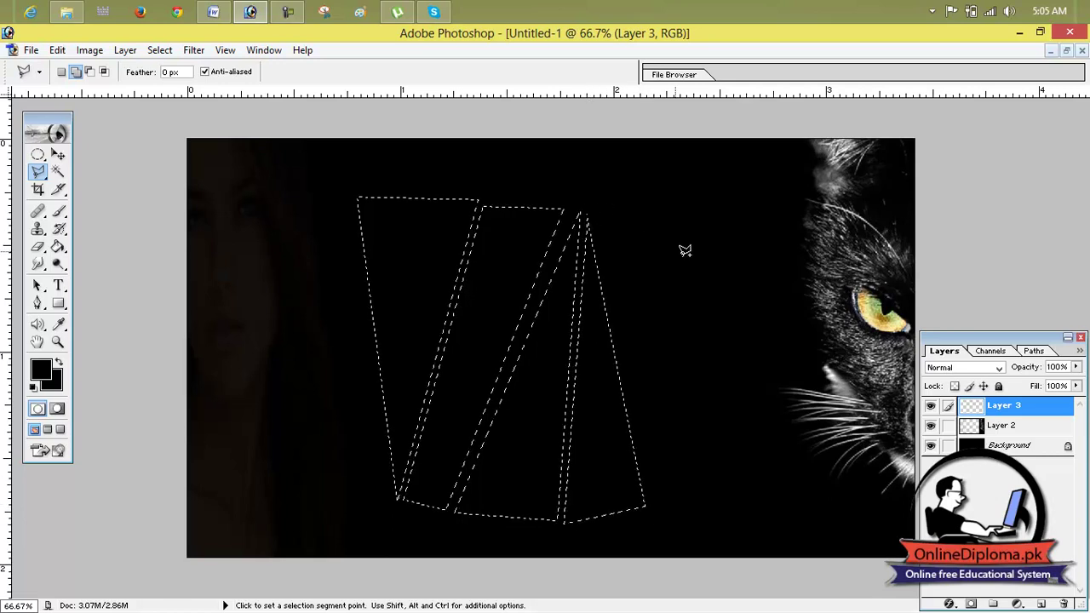
- Add a downward-pointing triangle to the selection along the right edge of the last triangle, leaving a thin gap
left_click(598, 213)
left_click(691, 214)
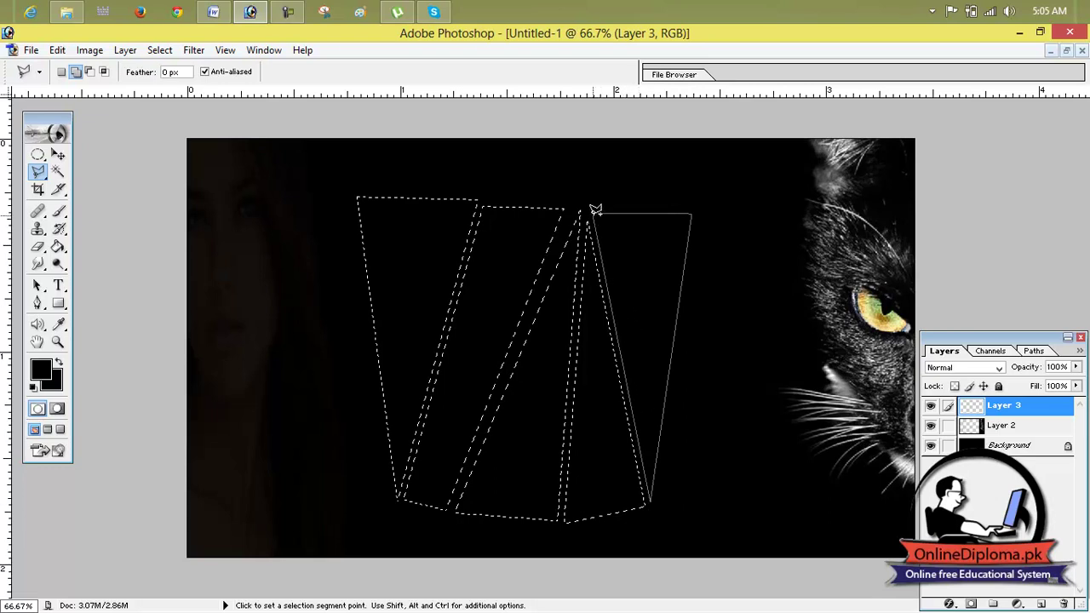
left_click(601, 208)
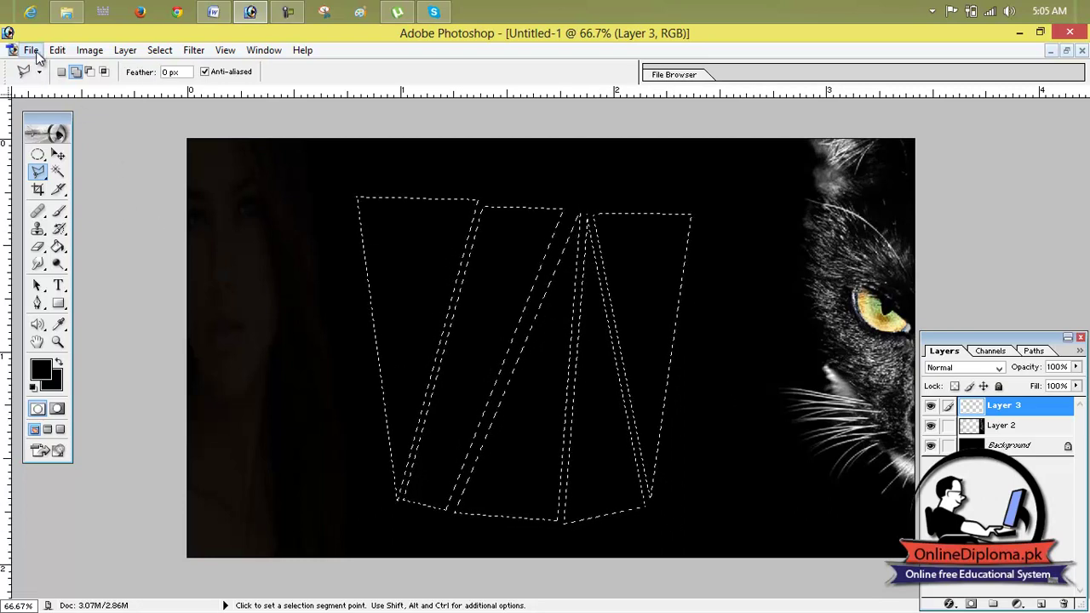
- Set the foreground color to near-white FDFAFA, fill the selected shapes on Layer 3 with the Paint Bucket, and clear the selection
left_click(40, 369)
left_click_drag(375, 264, 326, 197)
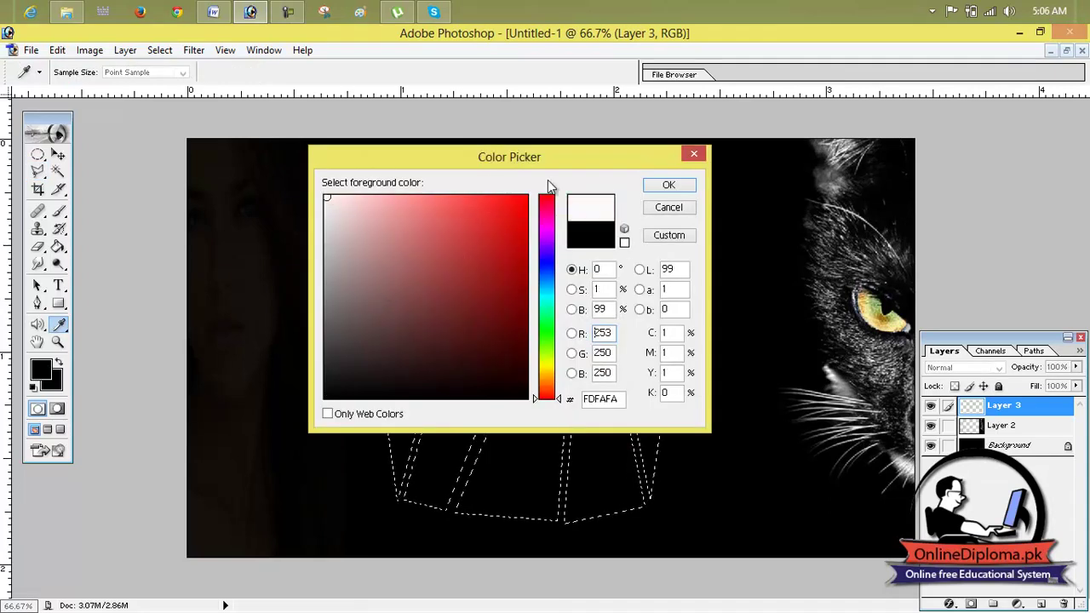
left_click(669, 187)
left_click(57, 247)
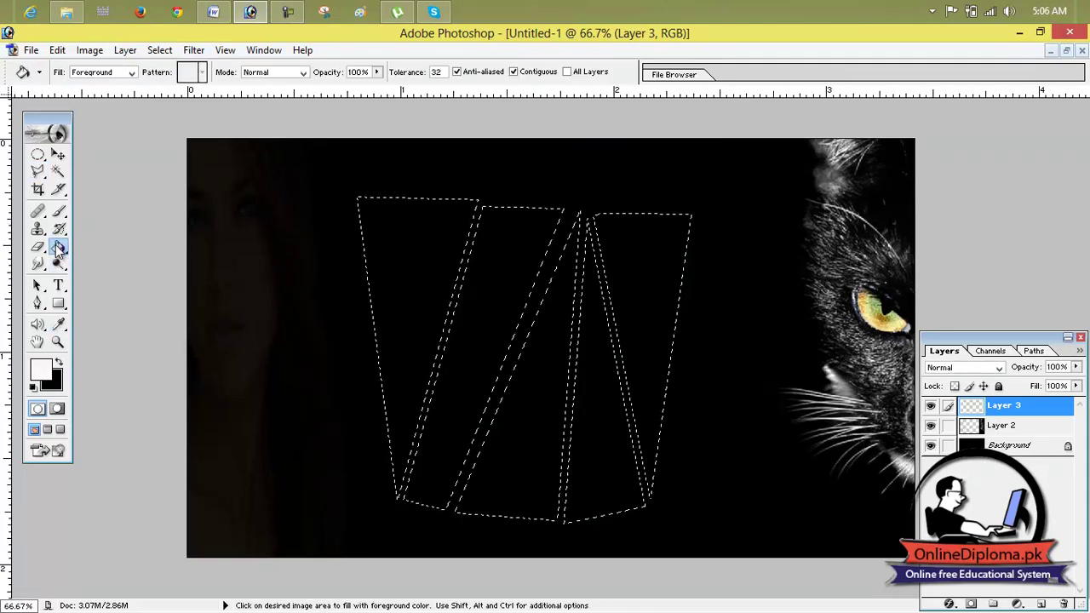
left_click(397, 230)
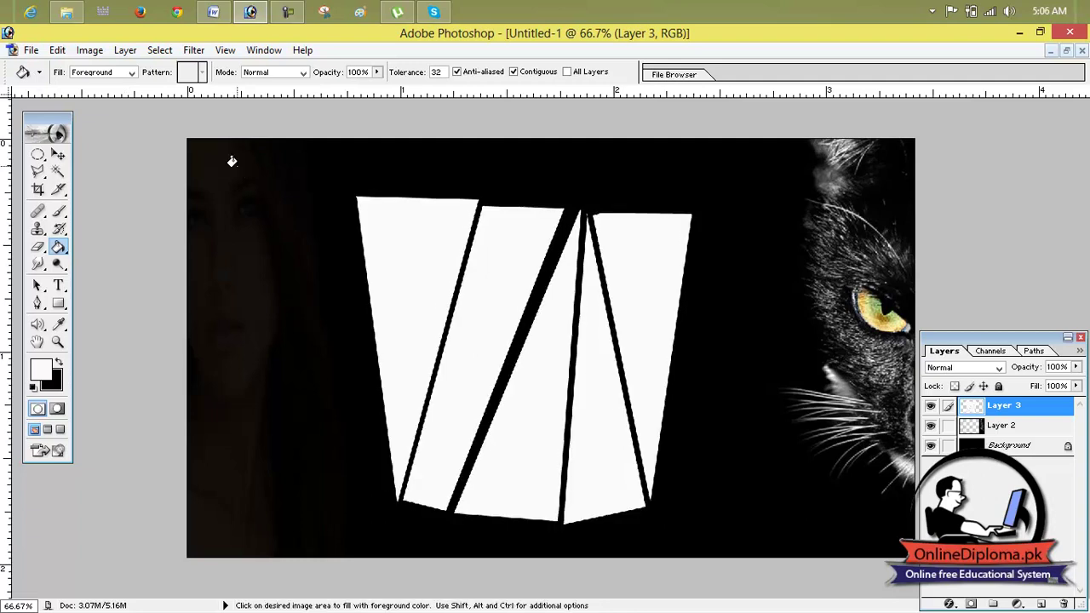
- Open the images (2) photo from the background folder and copy it into the Untitled-1 document over the white shapes
left_click(30, 50)
left_click(42, 86)
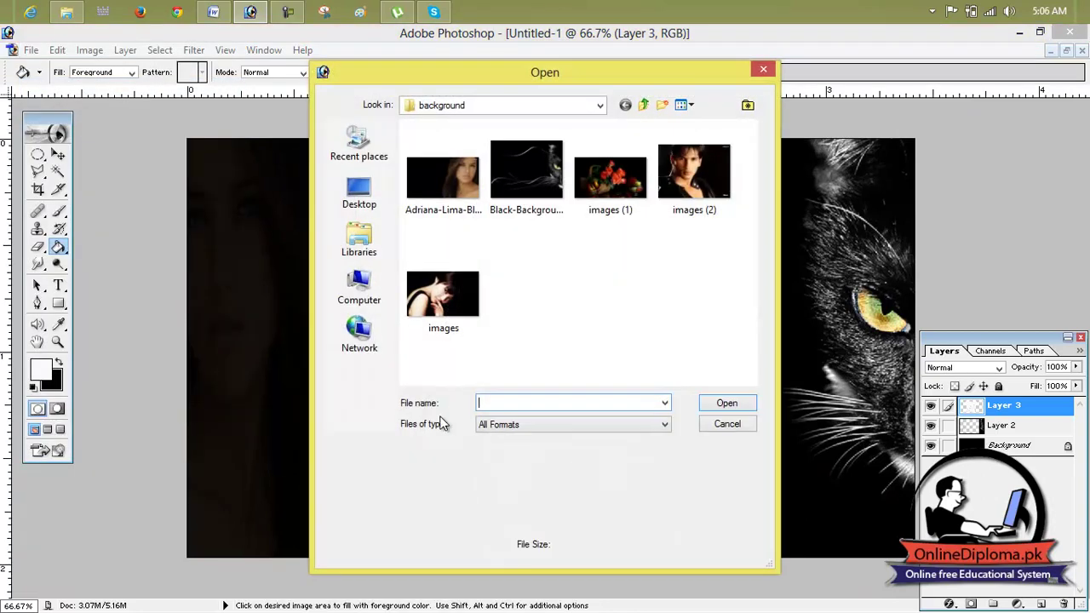
left_click(528, 175)
left_click(664, 170)
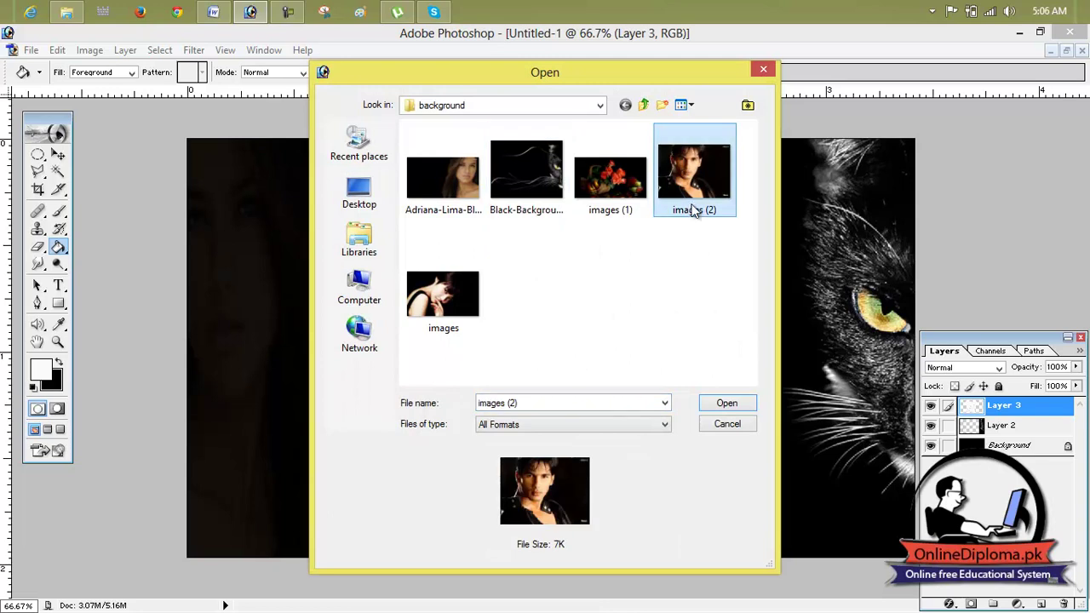
double_click(694, 210)
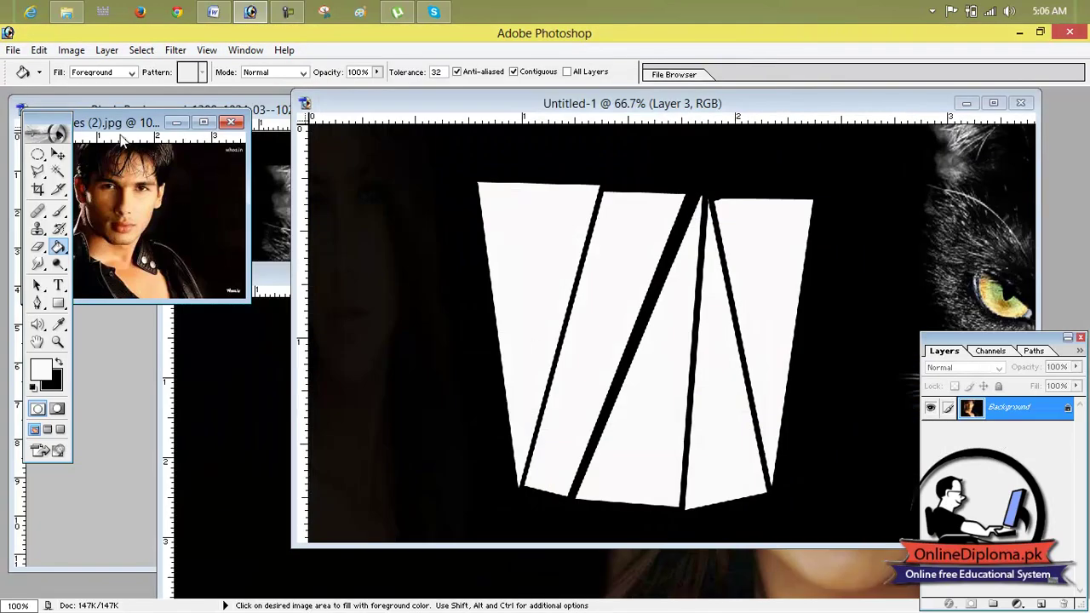
left_click(58, 155)
left_click_drag(136, 194, 588, 219)
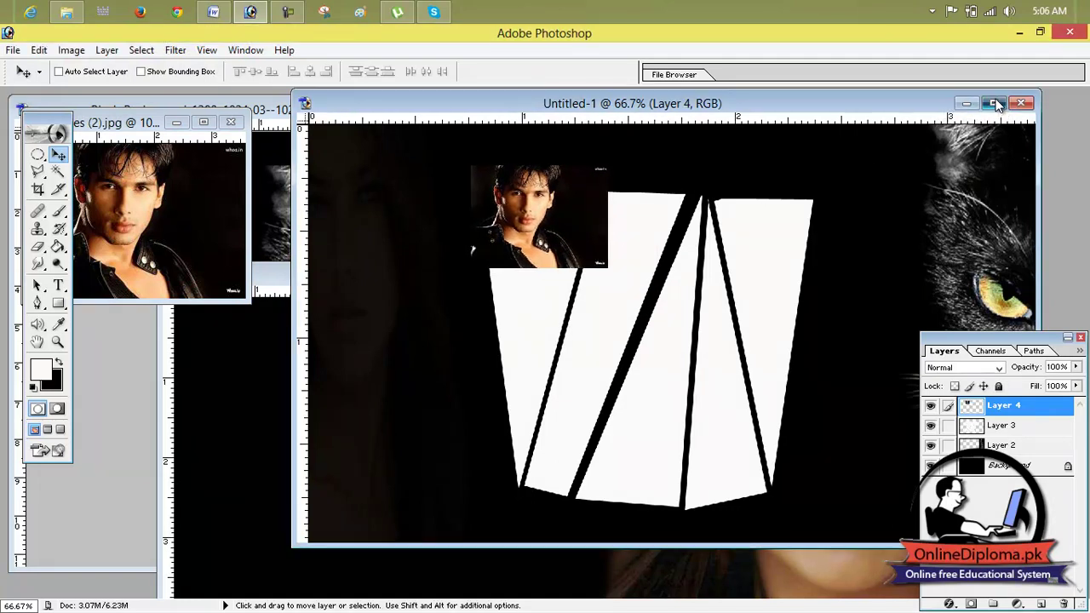
- Maximize the Untitled-1 document and enlarge the man's photo to about 271% width and 350% height so it covers the white shapes
left_click(995, 103)
key("ctrl+t")
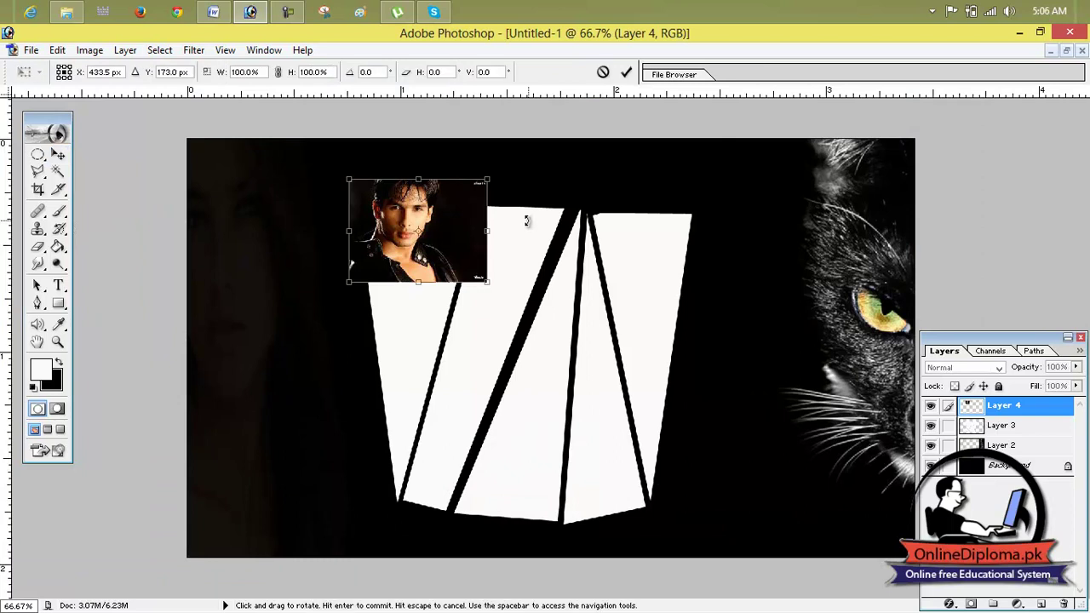
left_click_drag(487, 282, 720, 540)
left_click_drag(718, 357, 670, 354)
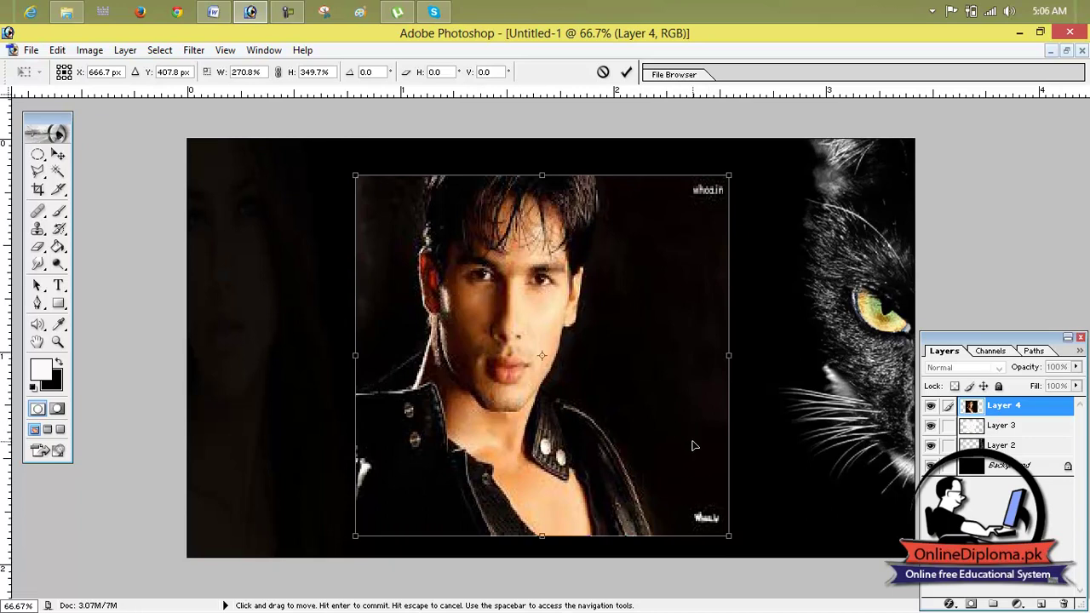
left_click(626, 72)
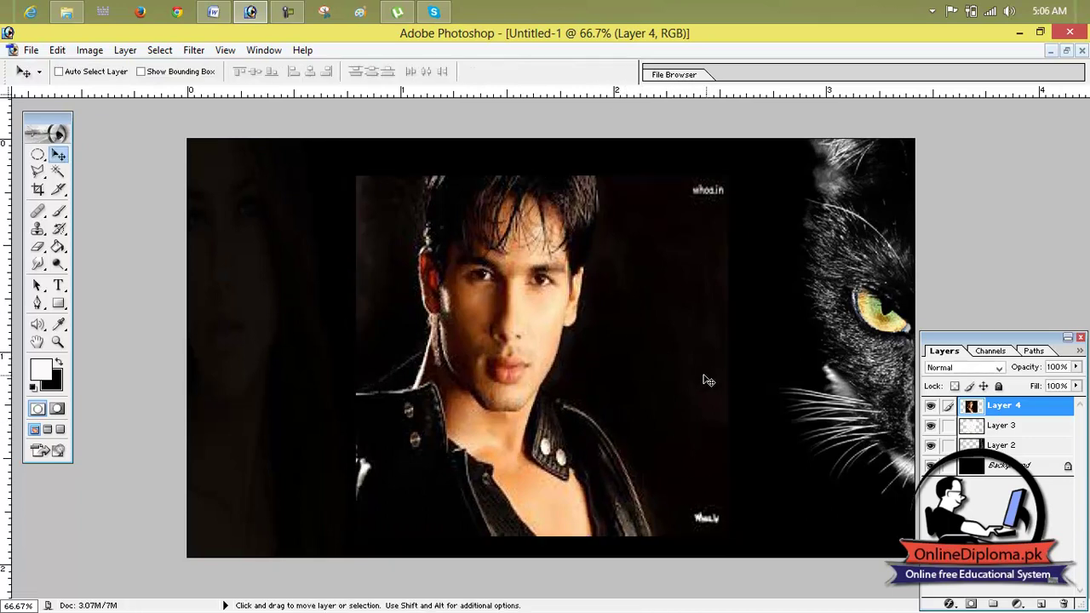
- Reposition the man's photo over the white shapes, clip Layer 4 to Layer 3, and fine-tune the photo's position within the shapes
left_click_drag(626, 335, 635, 518)
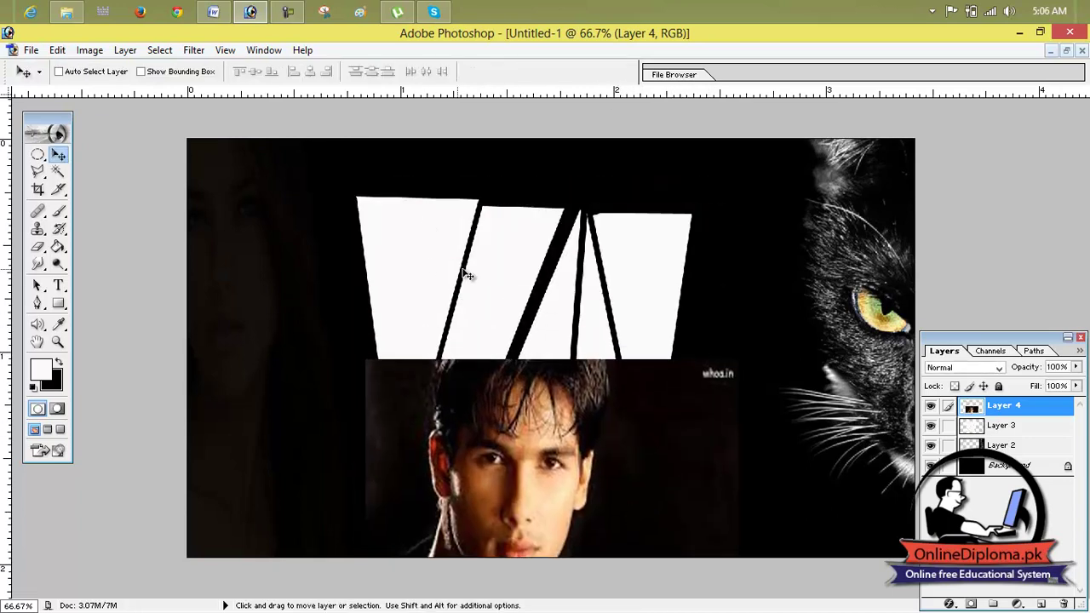
left_click_drag(554, 418, 526, 231)
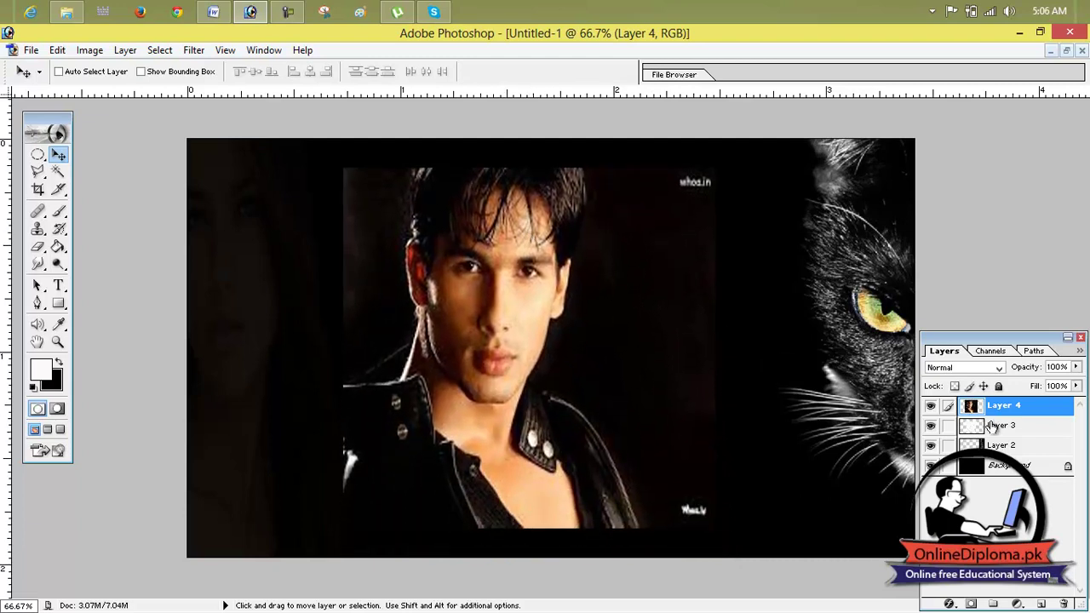
key("alt")
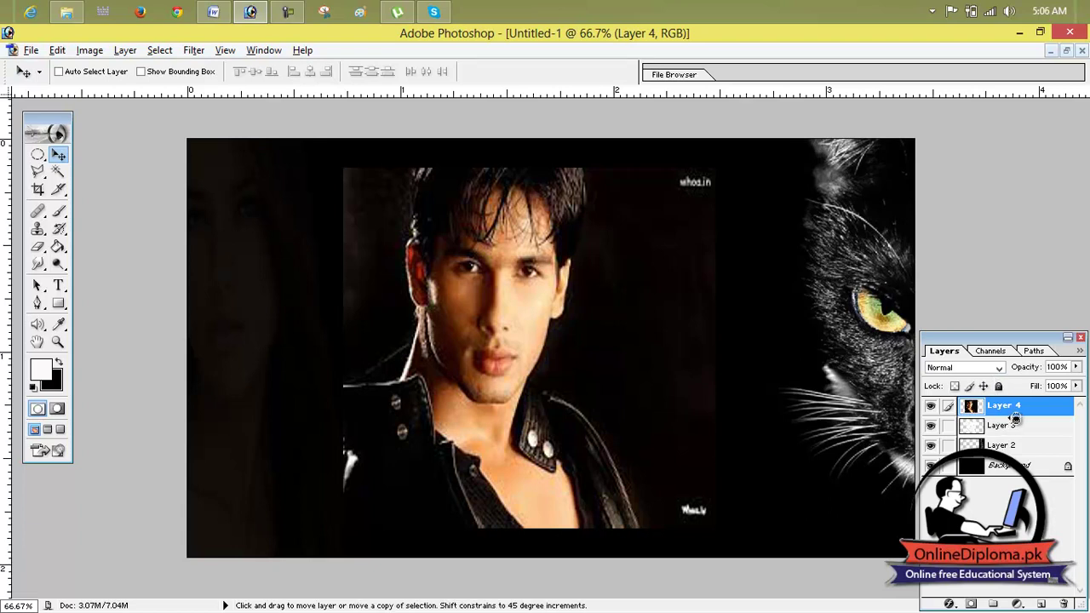
left_click(1017, 417, "alt")
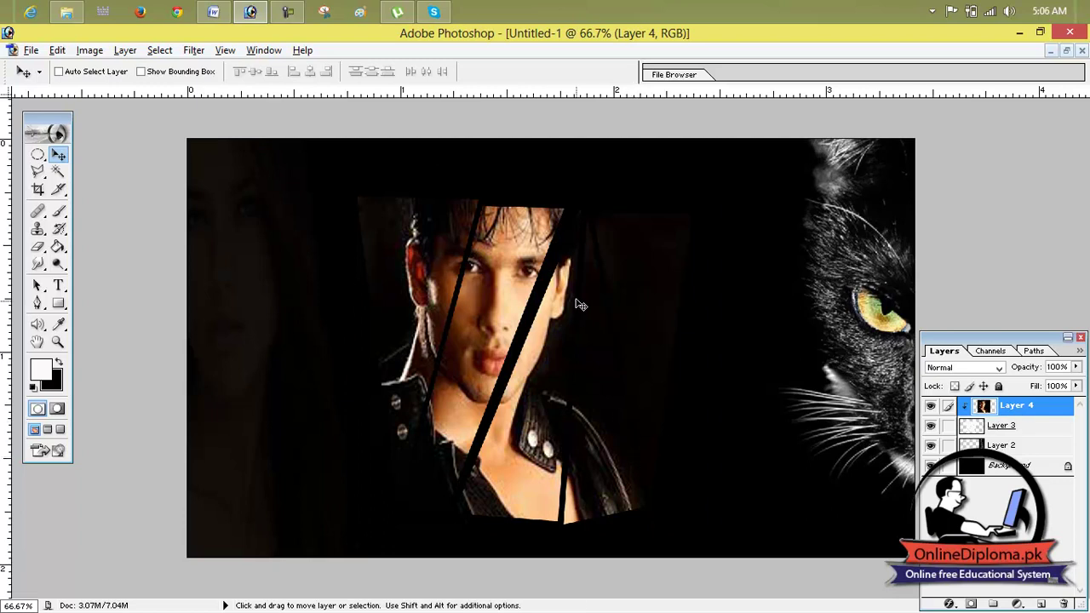
mouse_move(508, 300)
left_mouse_down()
mouse_move(542, 308)
mouse_move(537, 296)
mouse_move(496, 288)
left_mouse_up()
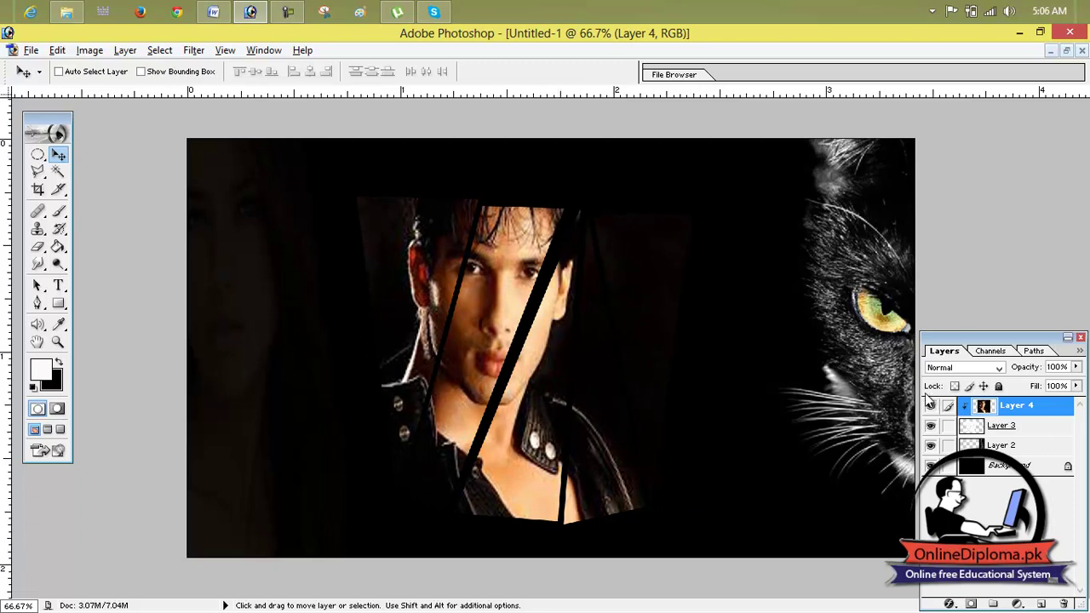
left_click(971, 434)
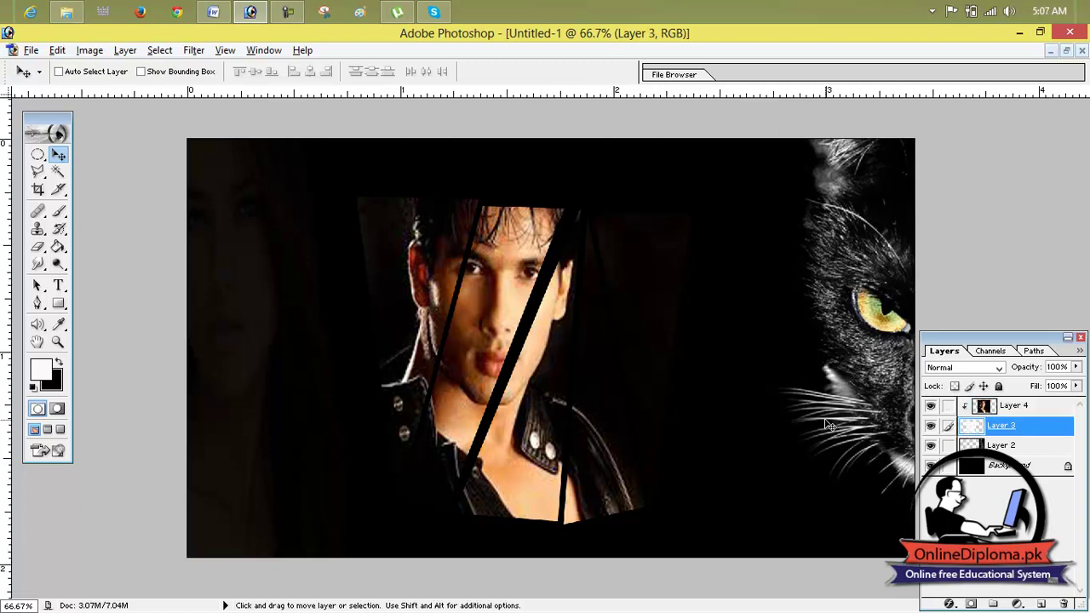
key("ctrl+t")
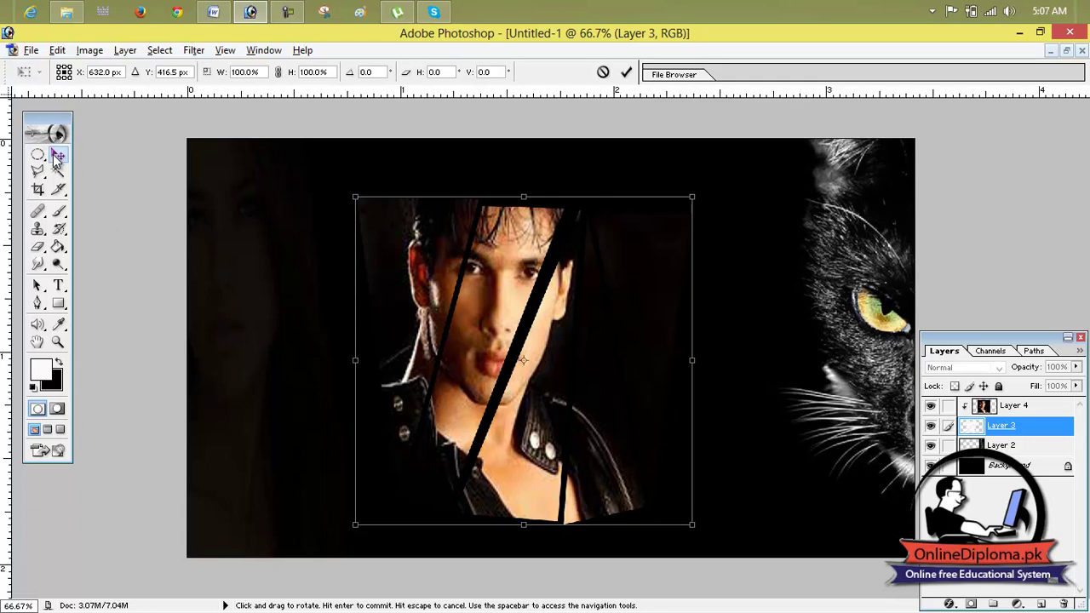
key("Return")
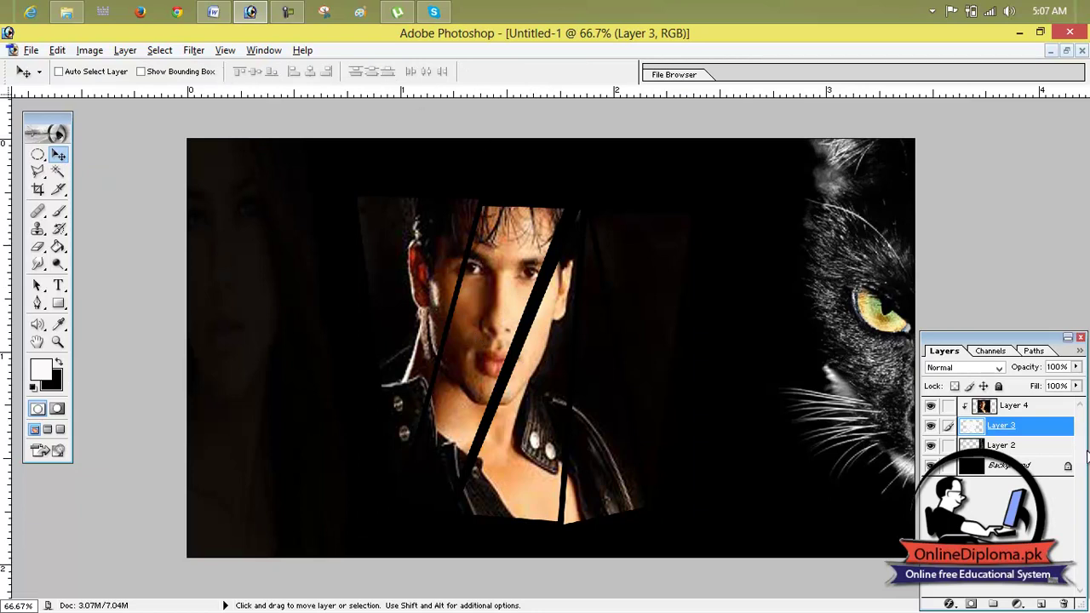
right_click(1017, 434)
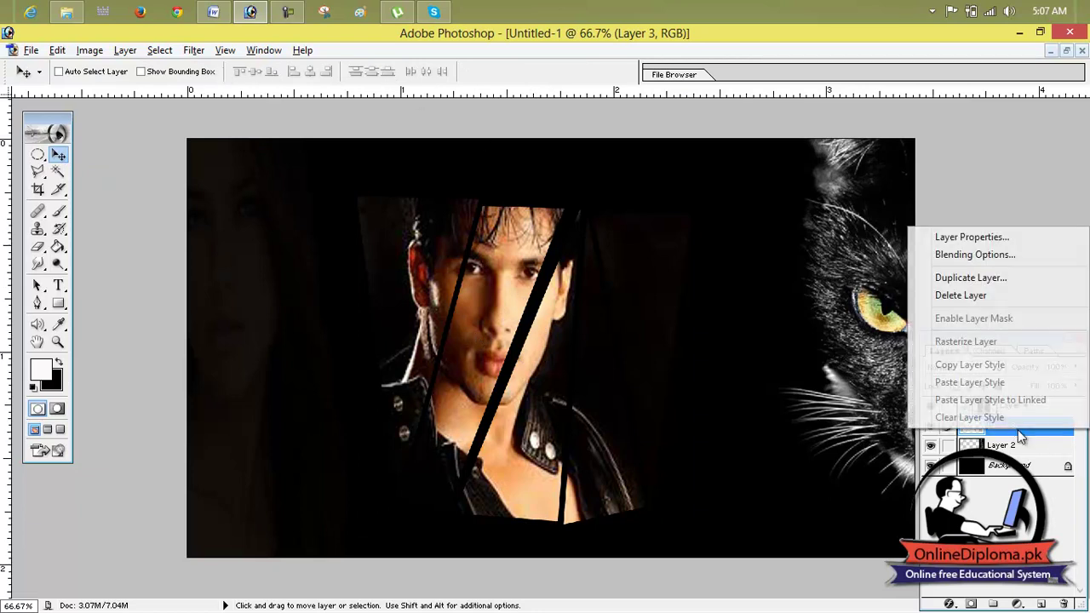
key("Escape")
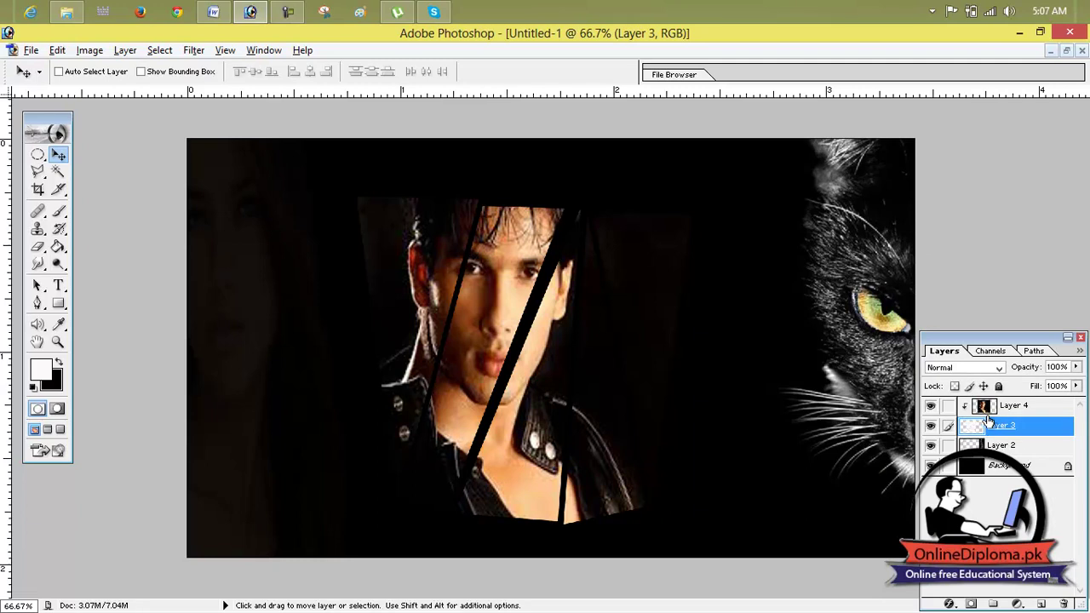
left_click(989, 410)
left_click(995, 434)
scroll(995, 434, "down", 2)
scroll(995, 433, "up", 1)
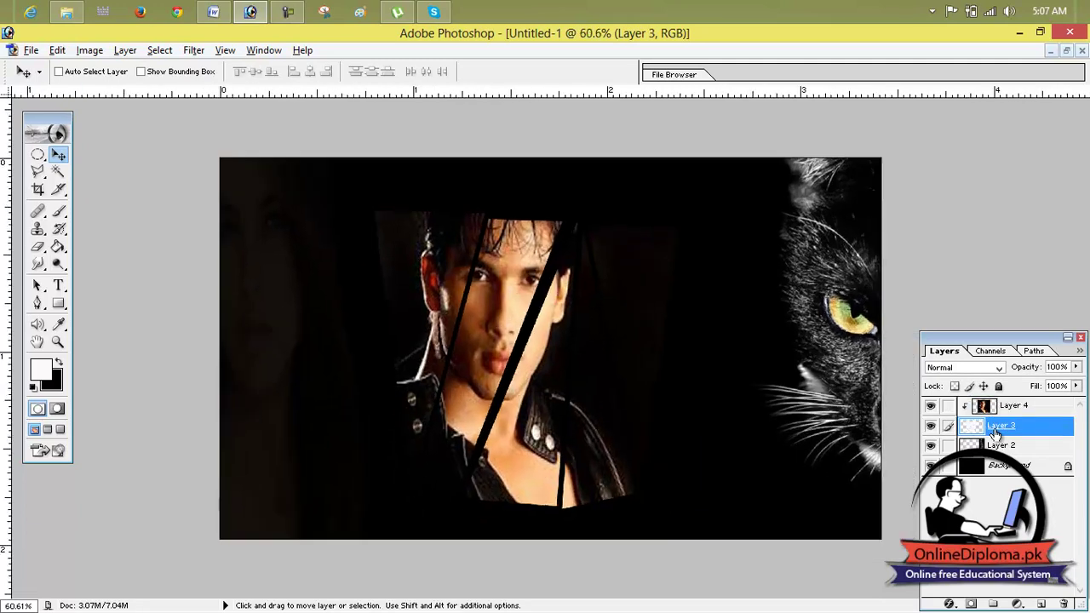
right_click(995, 434)
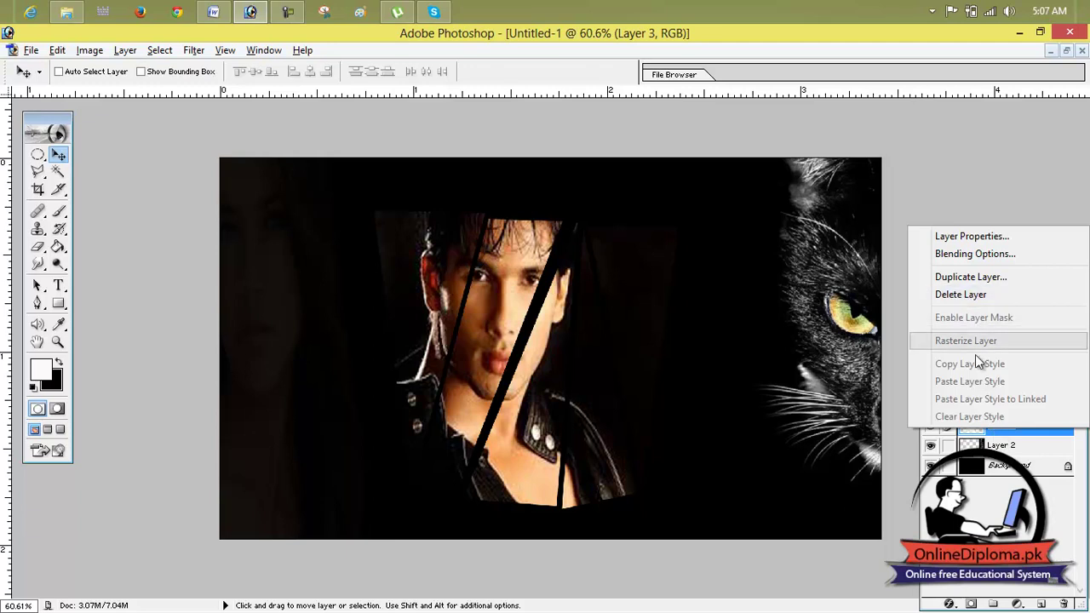
left_click(1027, 504)
- Try a red Stroke effect and 95% fill opacity on Layer 3, and close the layer style settings without applying them
right_click(998, 424)
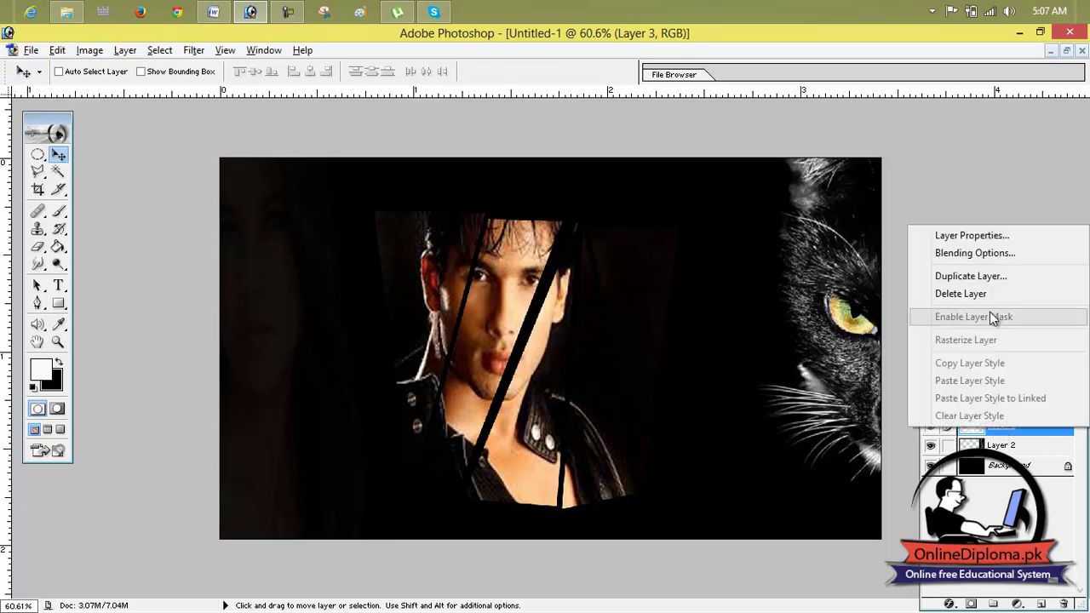
left_click(978, 253)
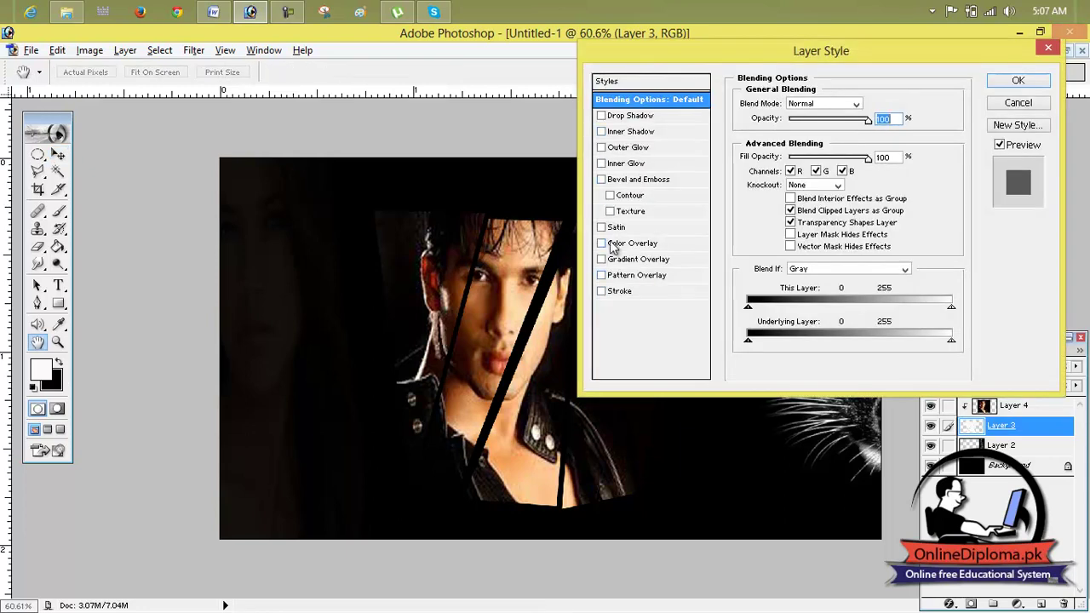
left_click(603, 291)
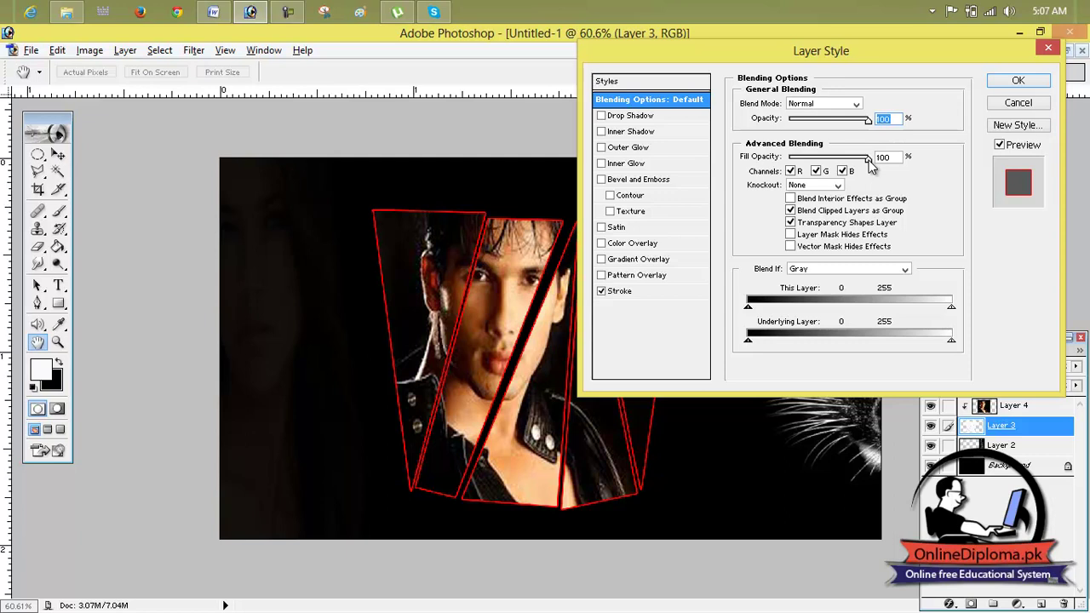
mouse_move(869, 160)
left_mouse_down()
mouse_move(807, 160)
mouse_move(886, 164)
left_mouse_up()
mouse_move(871, 125)
left_mouse_down()
mouse_move(804, 125)
mouse_move(886, 124)
left_mouse_up()
mouse_move(872, 162)
left_mouse_down()
mouse_move(807, 166)
mouse_move(865, 168)
mouse_move(855, 168)
left_mouse_up()
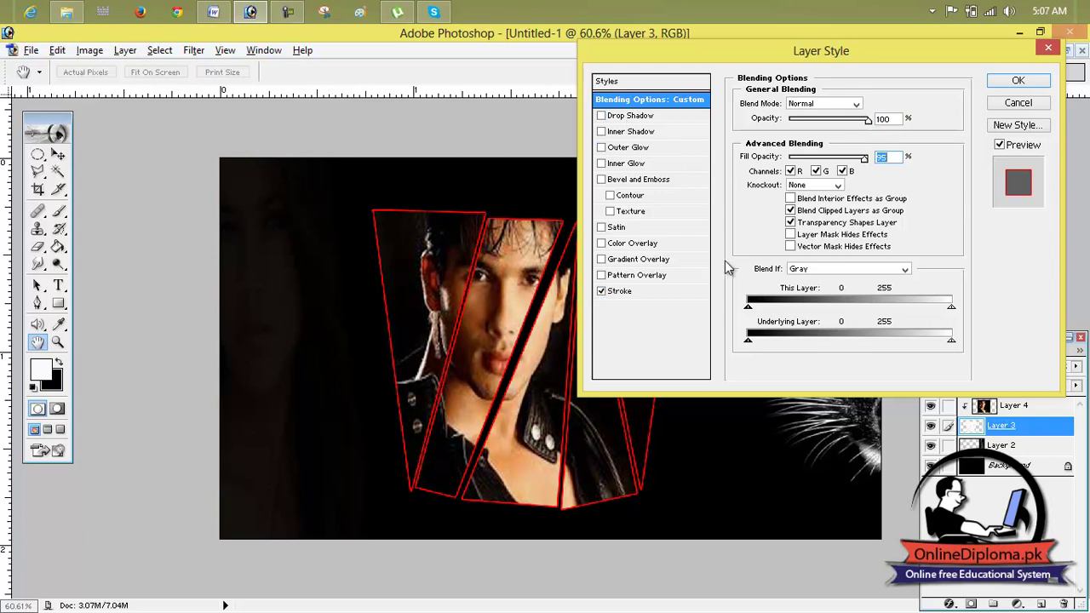
left_click(1044, 53)
- Add a Stroke effect to Layer 4, reduce its fill opacity to 98%, and apply the layer style
left_click(988, 408)
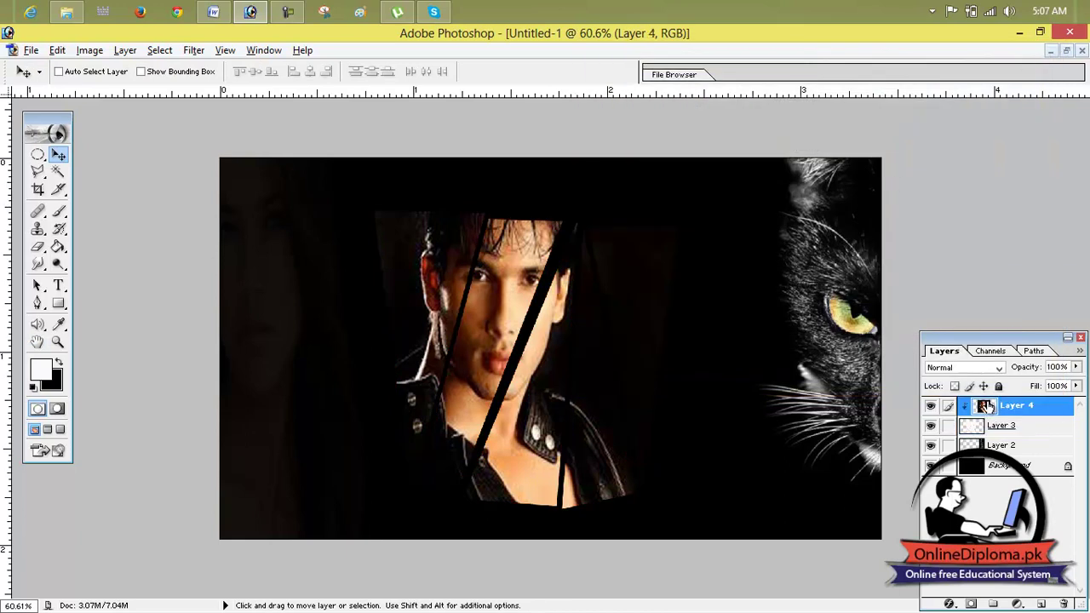
right_click(1025, 412)
left_click(976, 237)
left_click(603, 291)
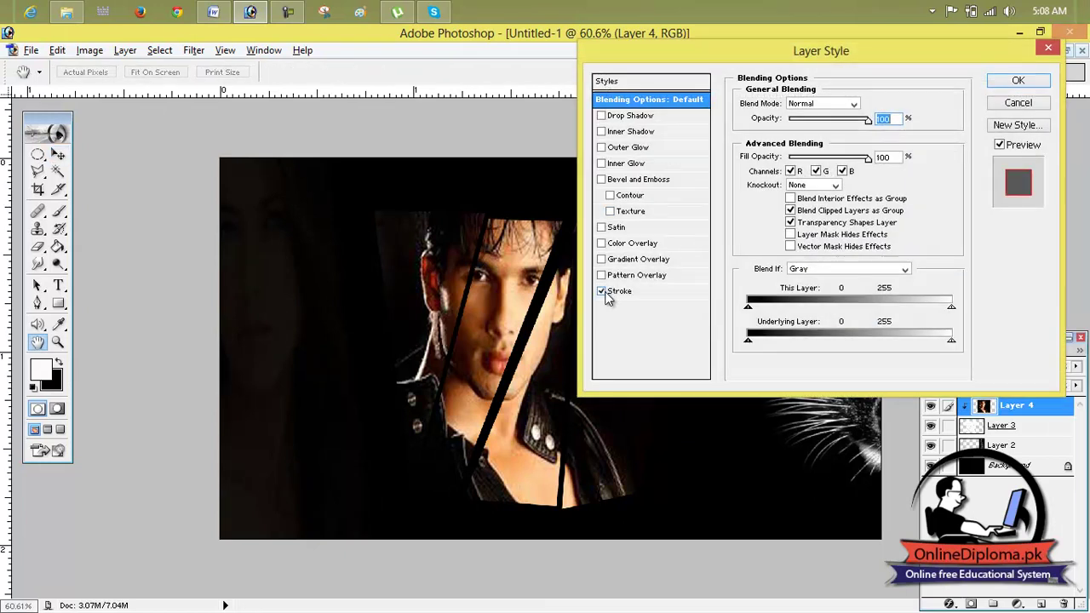
mouse_move(867, 159)
left_mouse_down()
mouse_move(830, 160)
mouse_move(882, 164)
mouse_move(868, 164)
left_mouse_up()
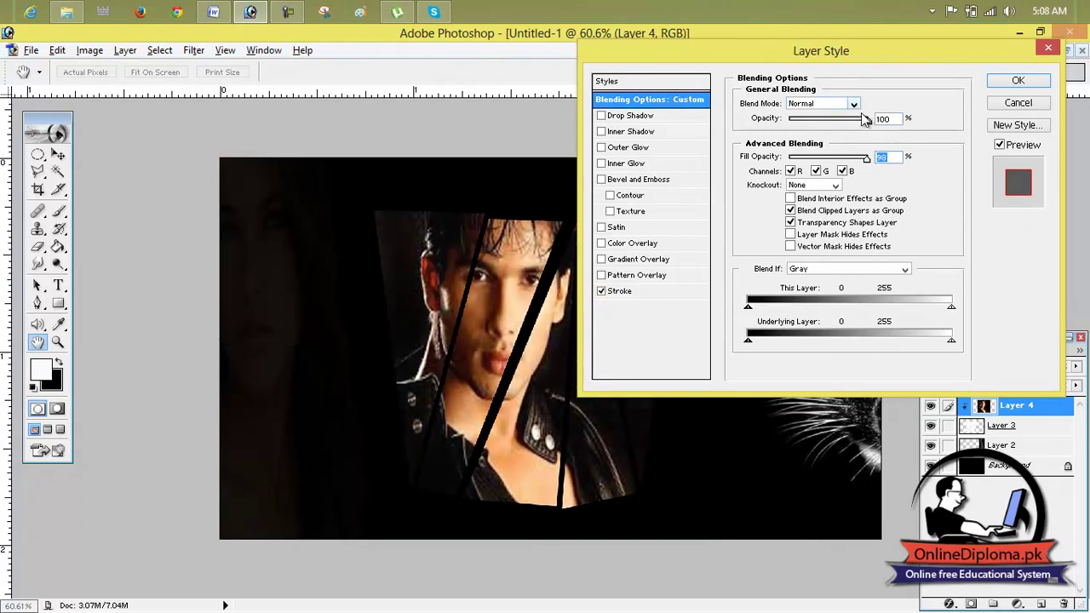
left_click_drag(869, 124, 871, 124)
left_click(1016, 82)
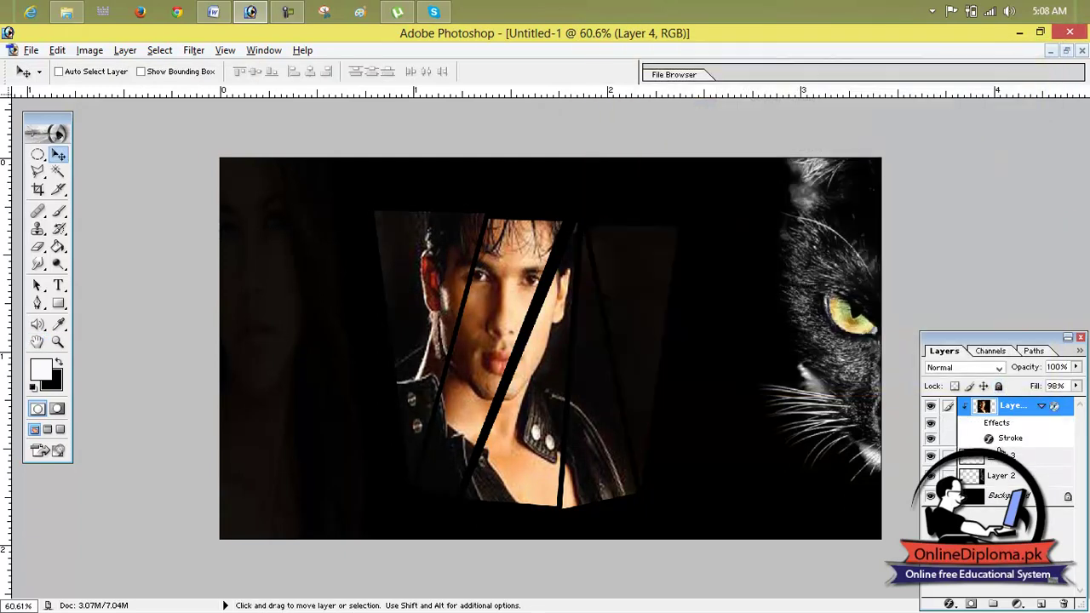
- Give Layer 3 an Inner Shadow and a Bevel and Emboss with an 88% Contour range, at 98% opacity and 99% fill
left_click(1002, 457)
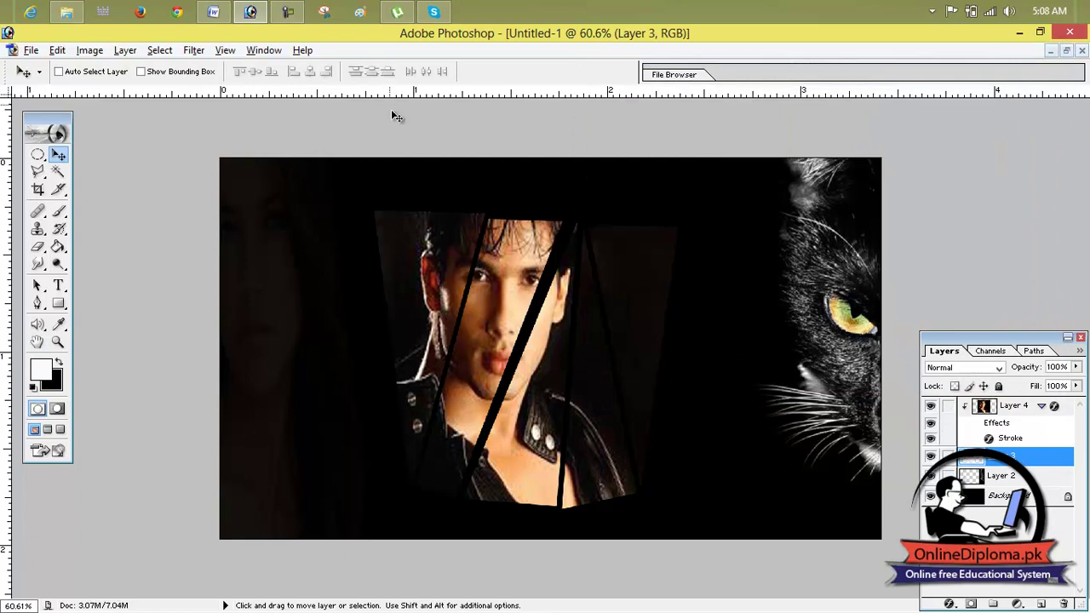
right_click(1002, 461)
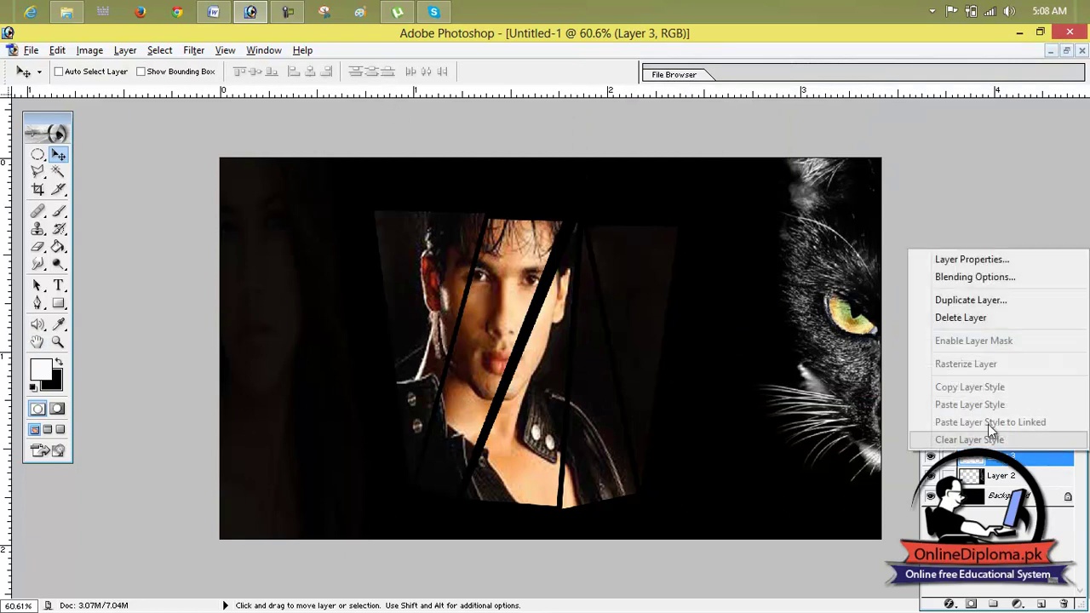
left_click(960, 279)
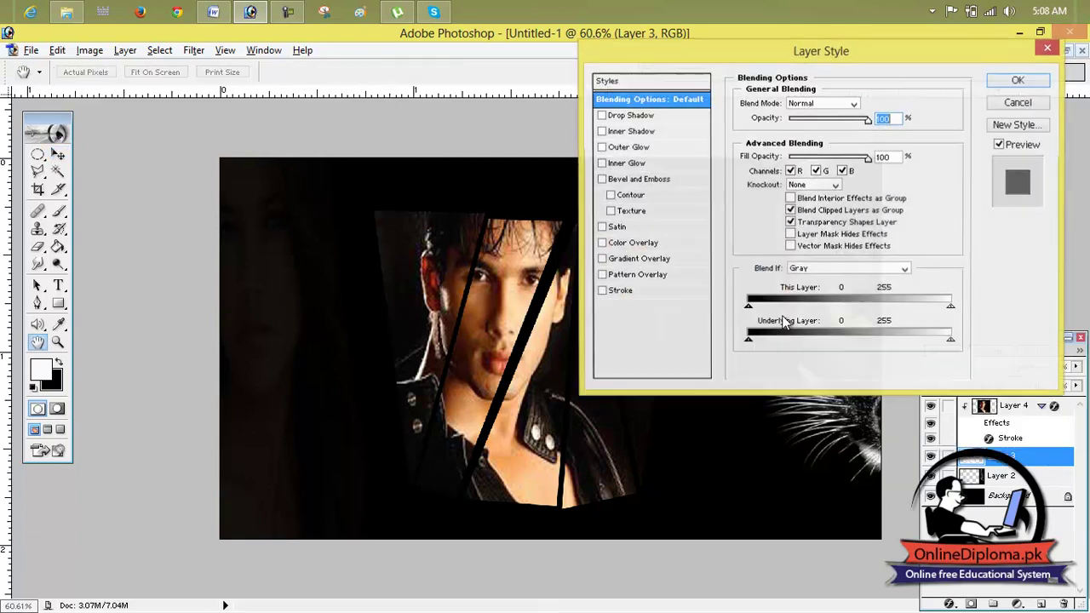
left_click(603, 132)
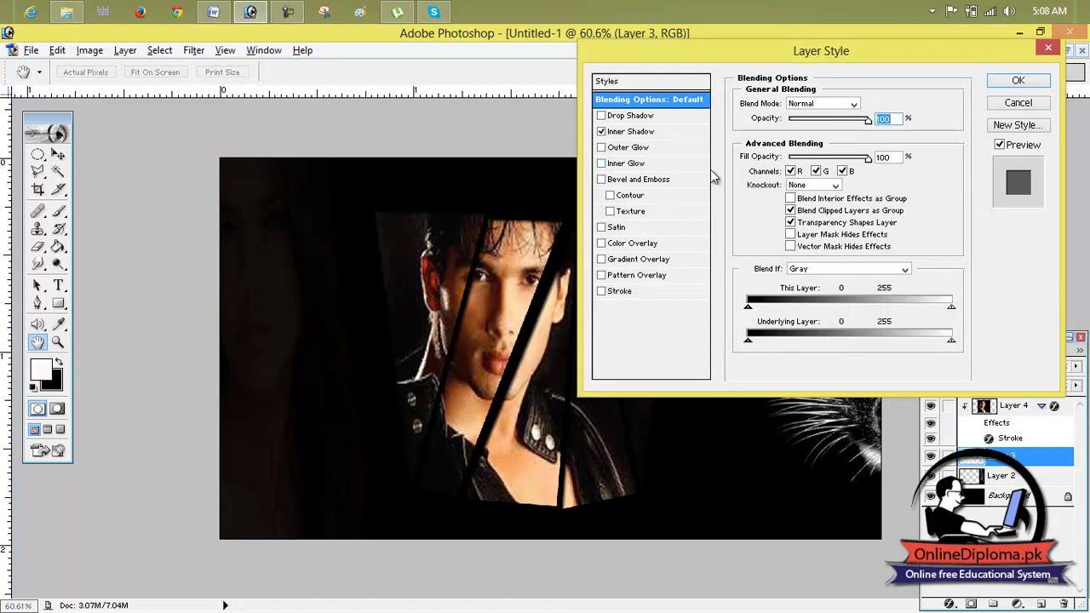
left_click_drag(869, 121, 859, 169)
left_click(602, 179)
mouse_move(870, 121)
left_mouse_down()
mouse_move(851, 122)
mouse_move(864, 121)
left_mouse_up()
mouse_move(856, 160)
left_mouse_down()
mouse_move(843, 161)
mouse_move(868, 162)
left_mouse_up()
left_click_drag(863, 124, 869, 126)
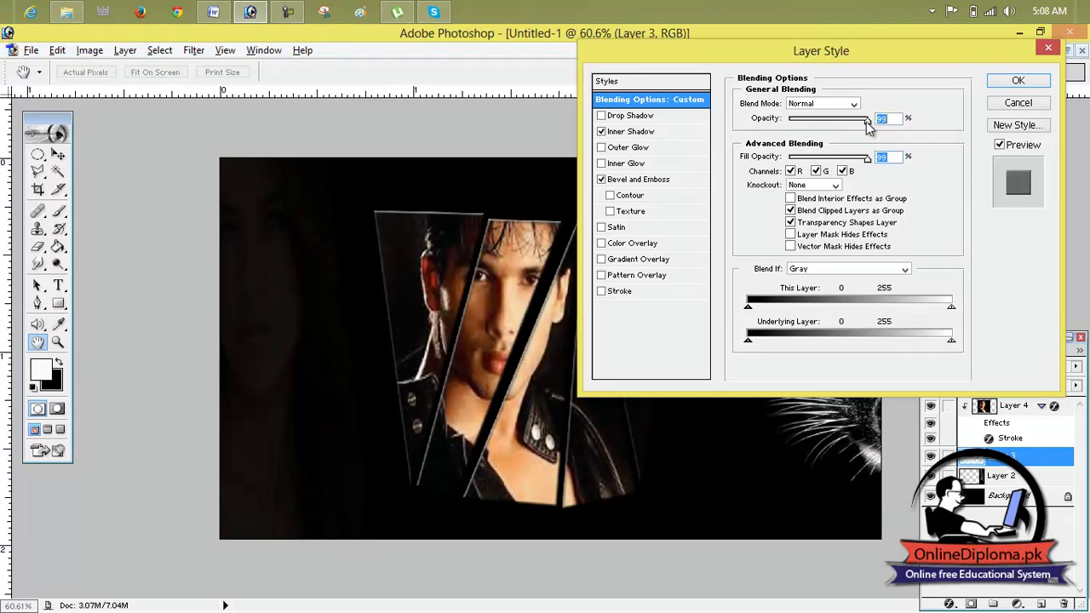
left_click(631, 196)
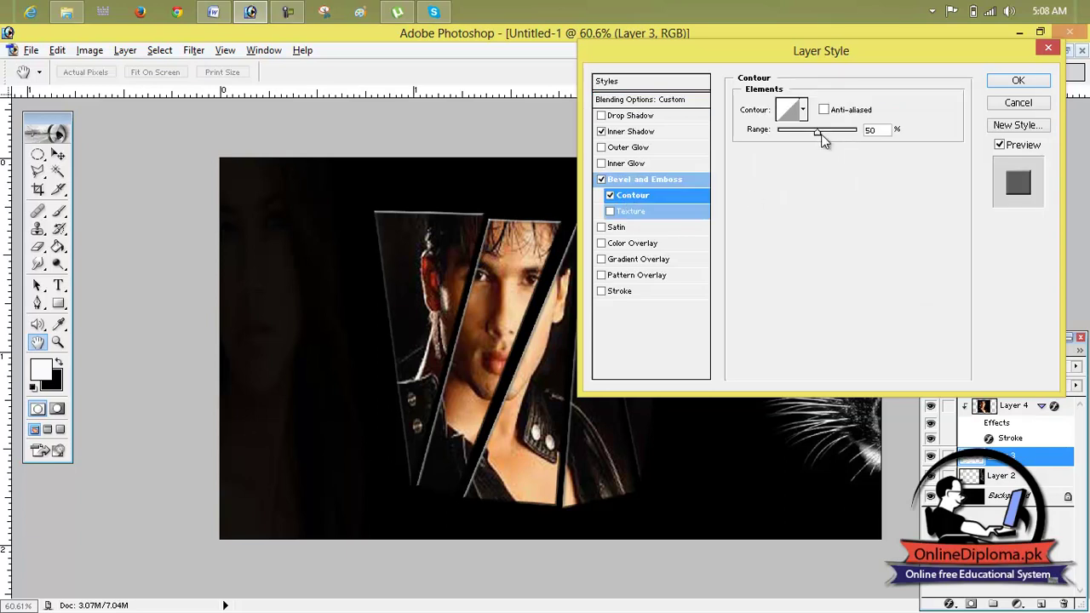
left_click_drag(817, 132, 850, 135)
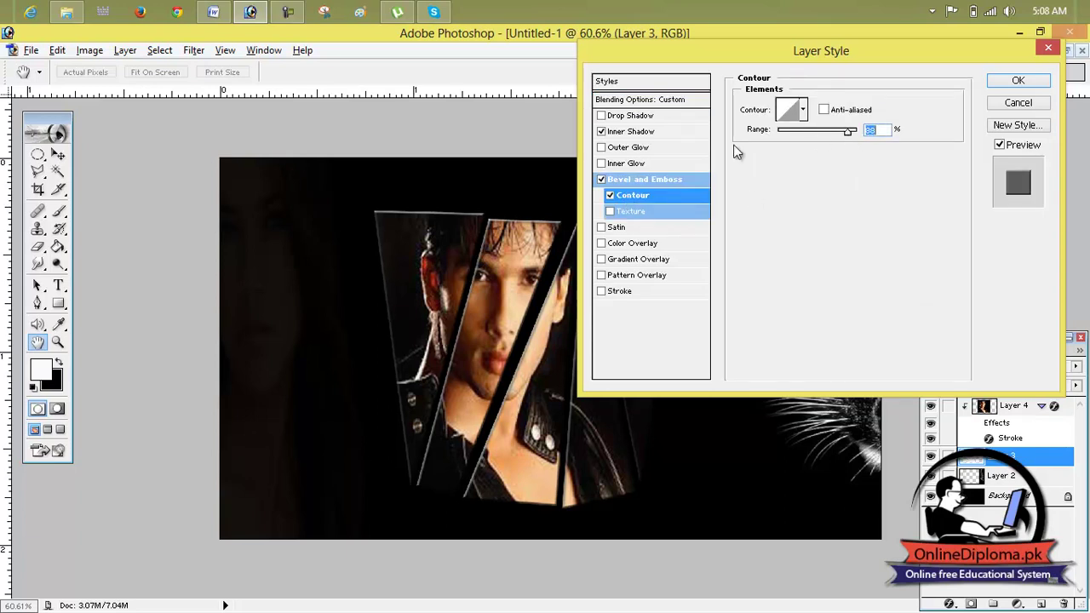
- Try the Satin and red Color Overlay effects on Layer 3 with the bevel's Contour range at 100%, and turn both effects off
left_click(611, 212)
left_click(602, 228)
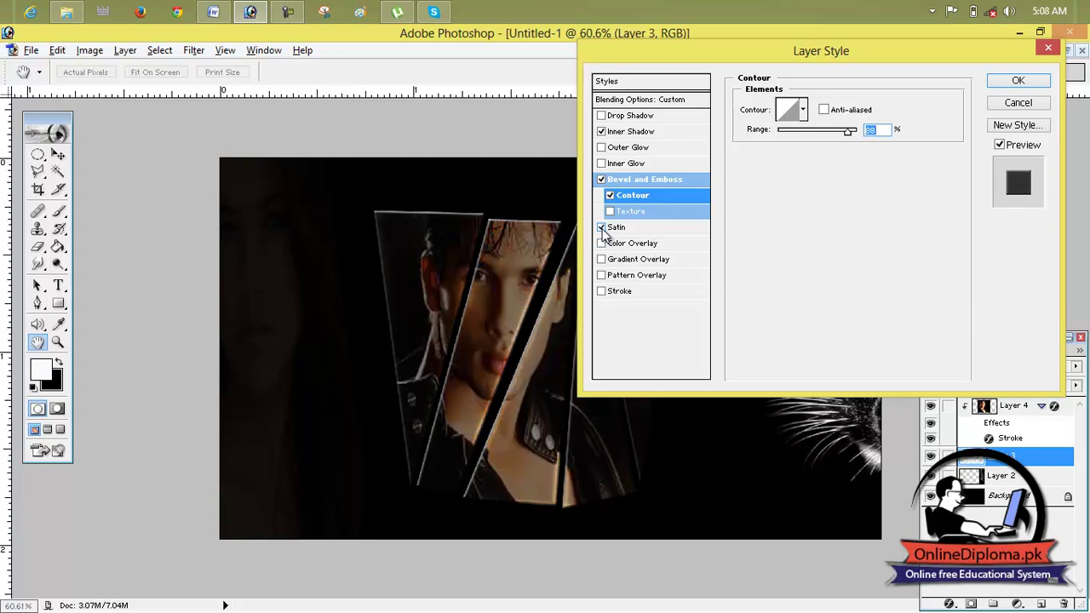
left_click(601, 243)
left_click(602, 228)
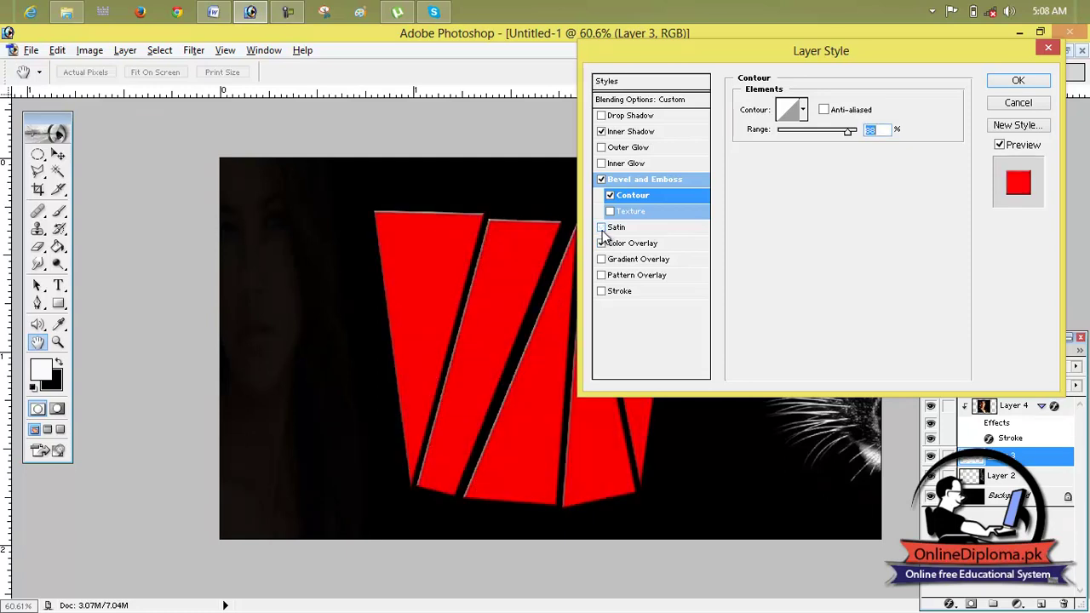
left_click(601, 243)
left_click(602, 227)
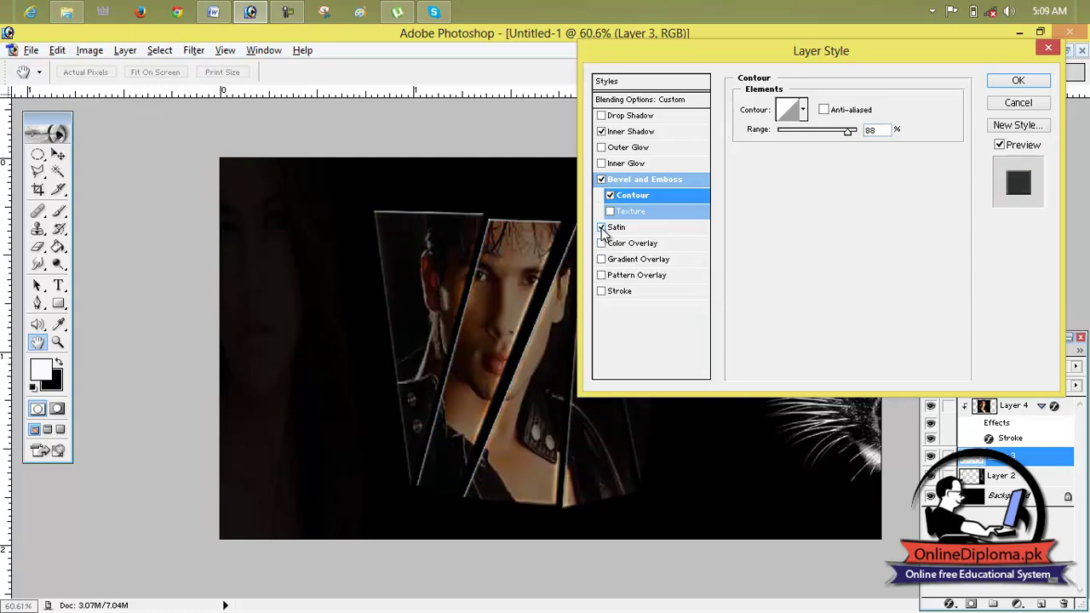
left_click_drag(851, 133, 863, 139)
left_click(602, 227)
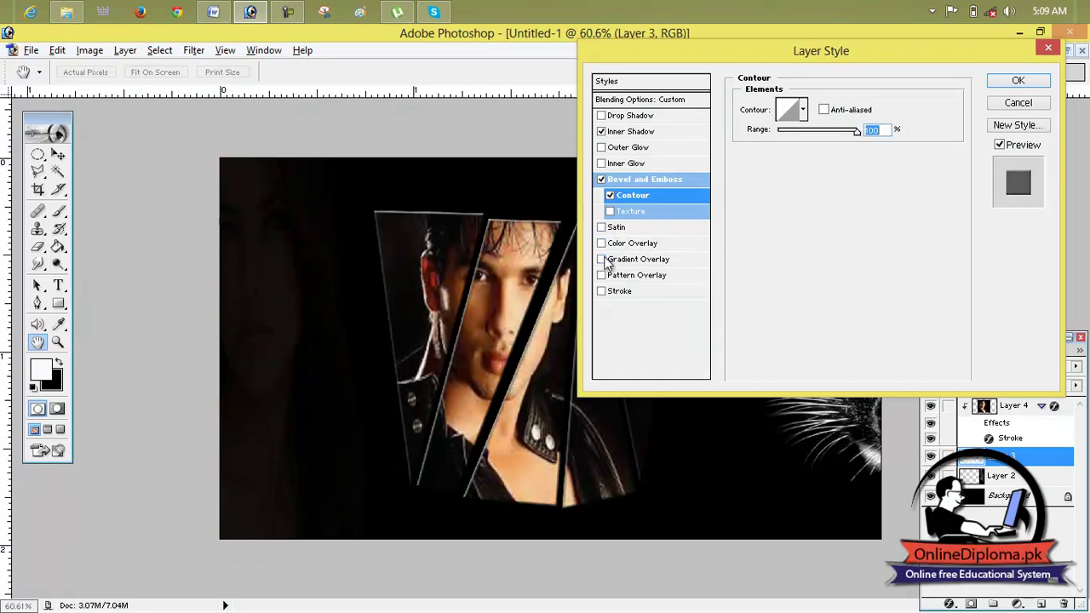
- Try the Gradient Overlay and Pattern Overlay effects on Layer 3 and turn both off
left_click(601, 259)
left_click(601, 259)
left_click(601, 276)
left_click(601, 275)
- Set the bevel's Contour range to 0% while trying a red Stroke on Layer 3, and apply the layer style without the Stroke
left_click(601, 291)
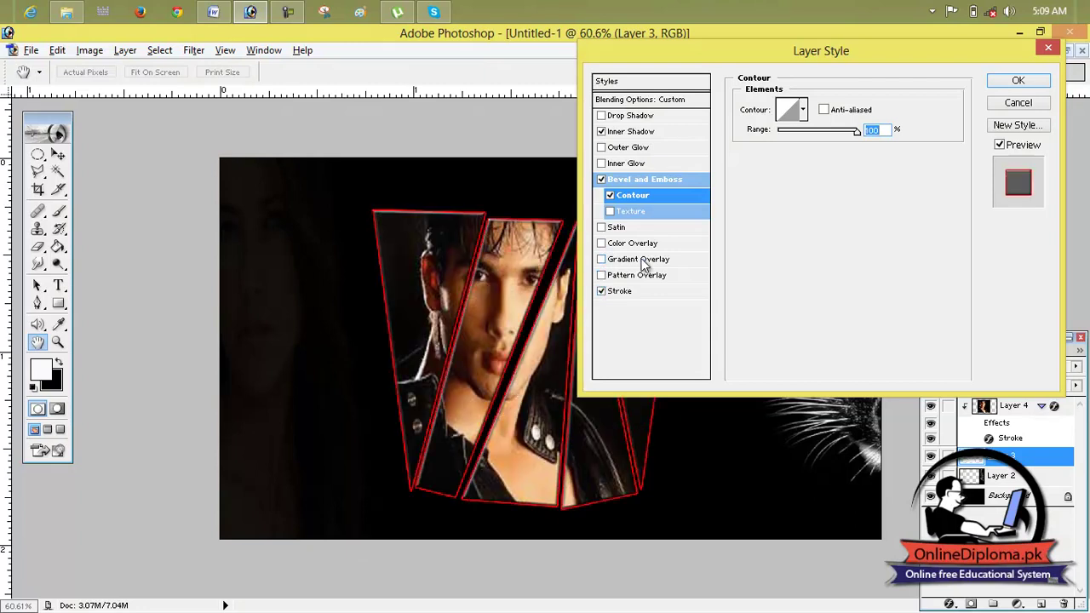
left_click_drag(858, 137, 786, 148)
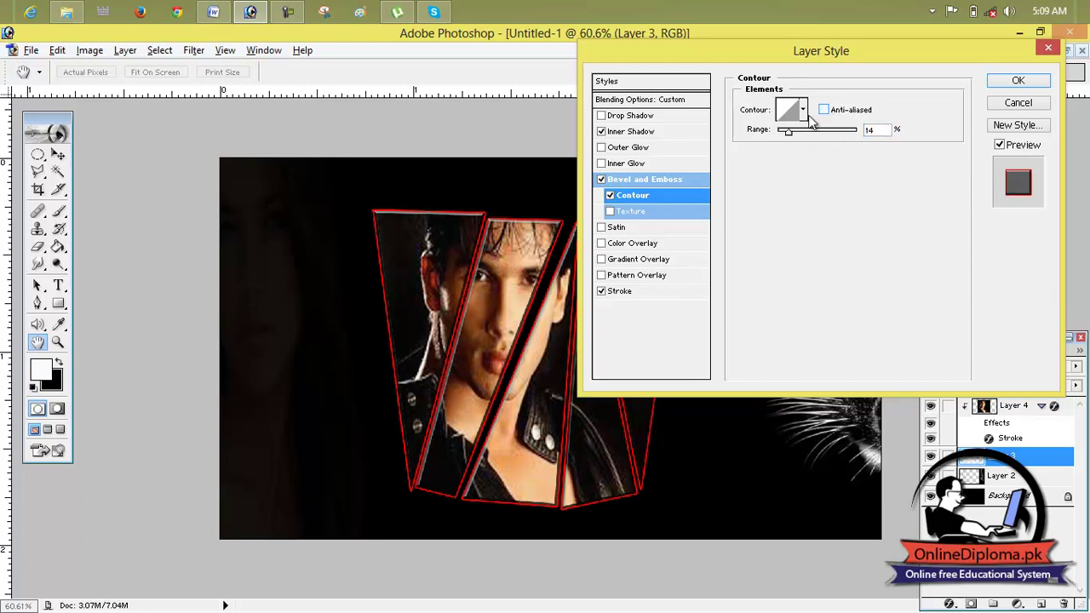
left_click(601, 179)
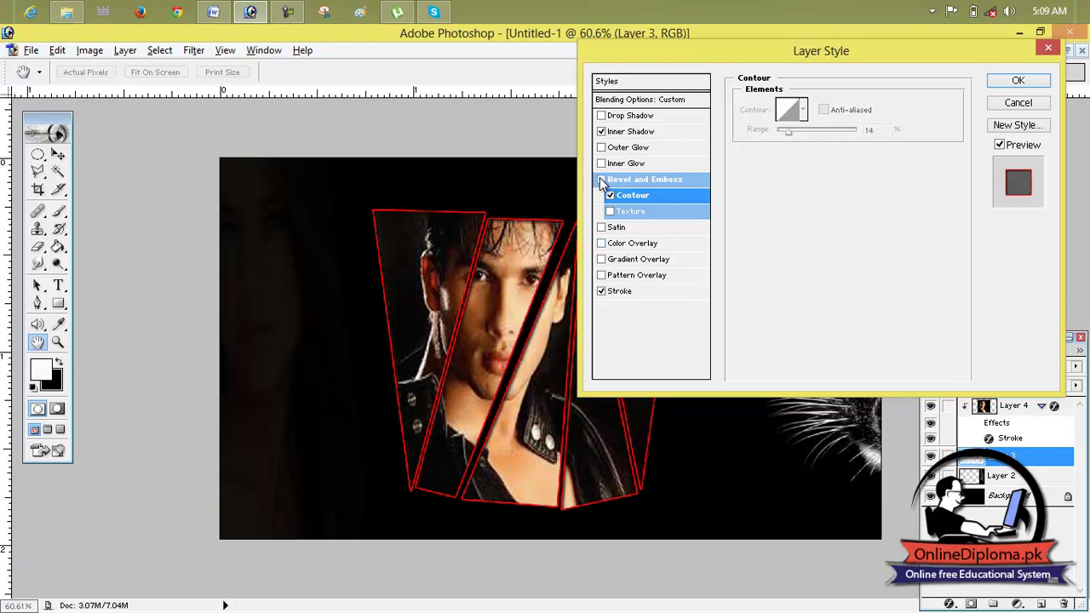
left_click(602, 179)
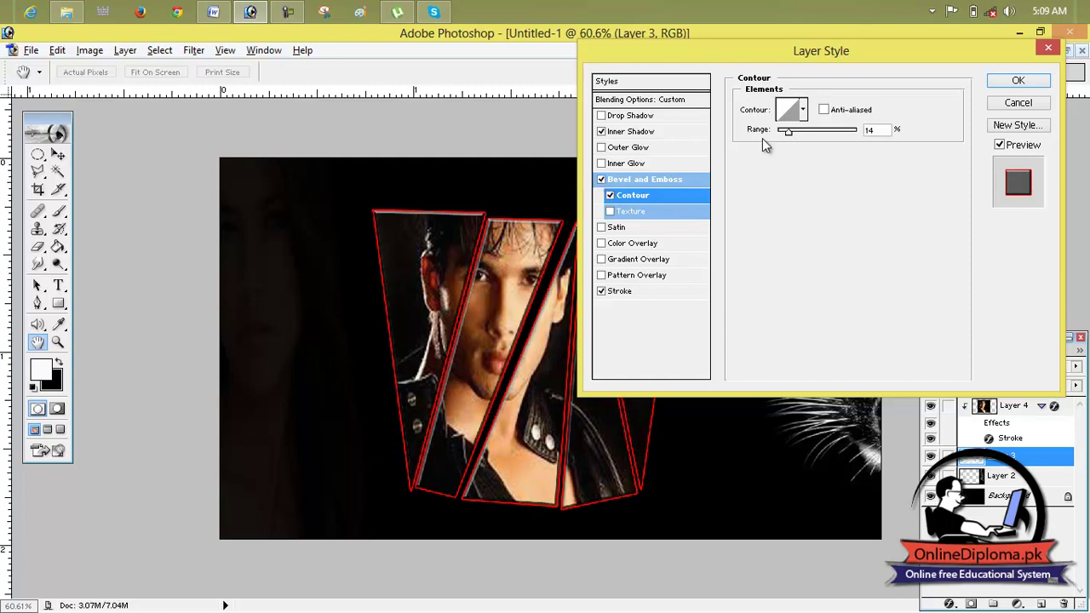
left_click_drag(784, 136, 771, 145)
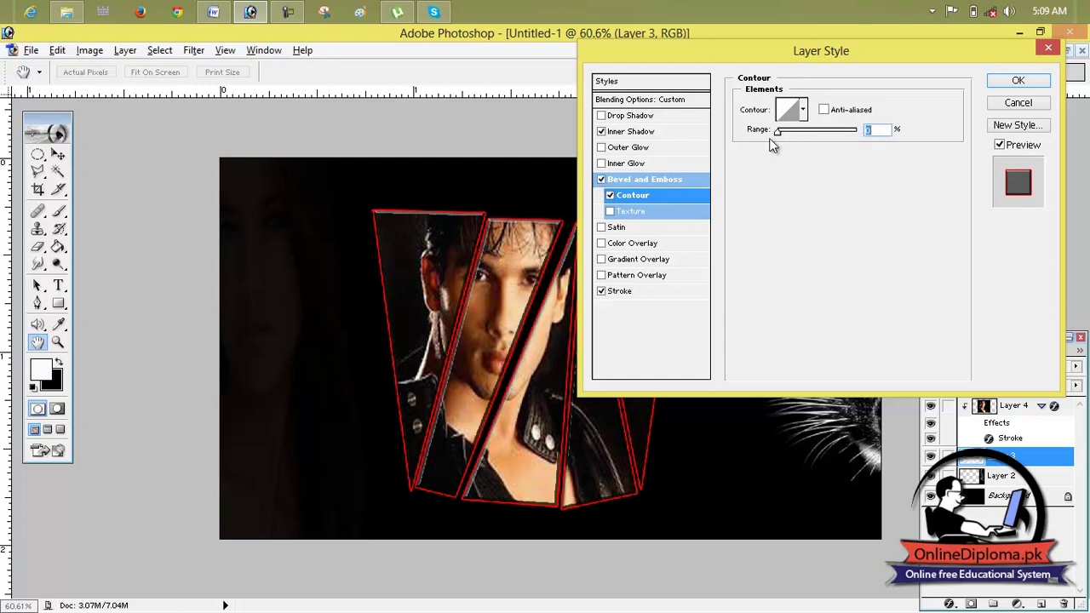
left_click(602, 292)
left_click(1015, 80)
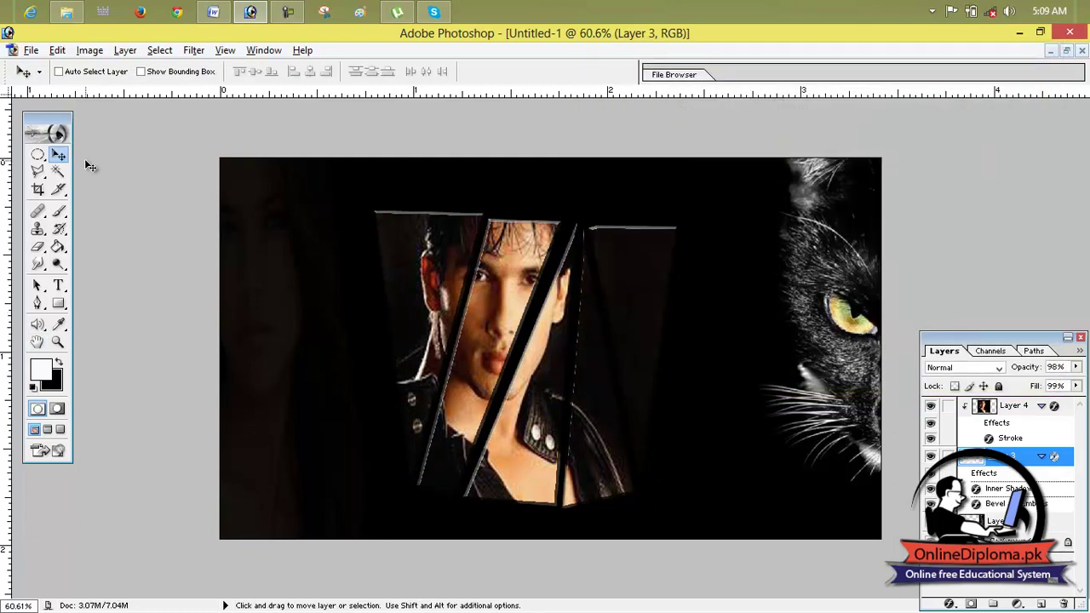
- Shift the man's photo slightly to the right within the shard shapes and merge Layer 4 with the linked Layer 3
left_click(1002, 411)
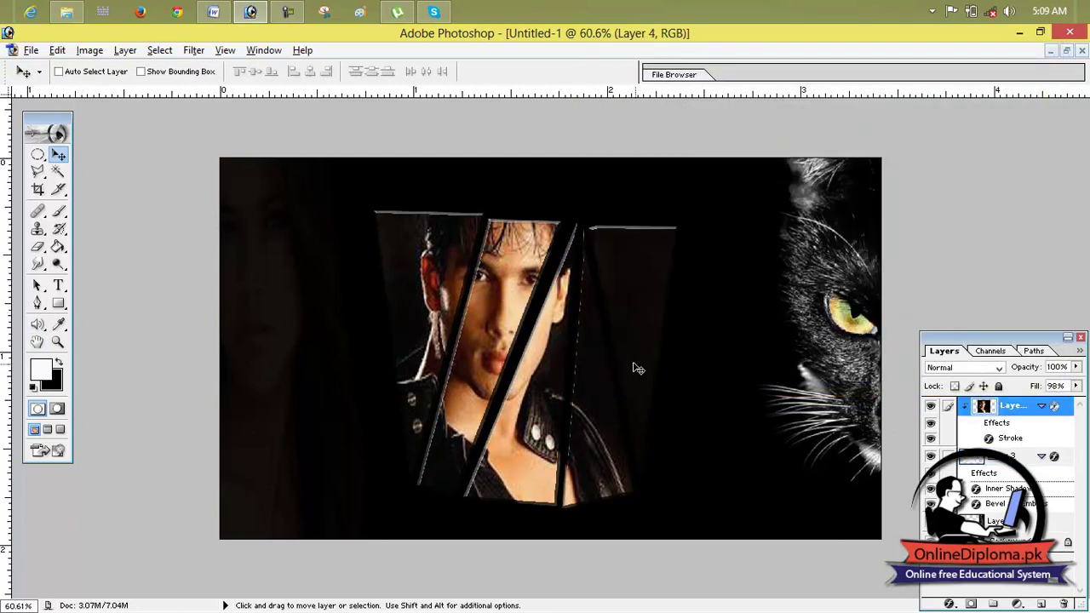
mouse_move(551, 352)
left_mouse_down()
mouse_move(554, 364)
mouse_move(556, 350)
left_mouse_up()
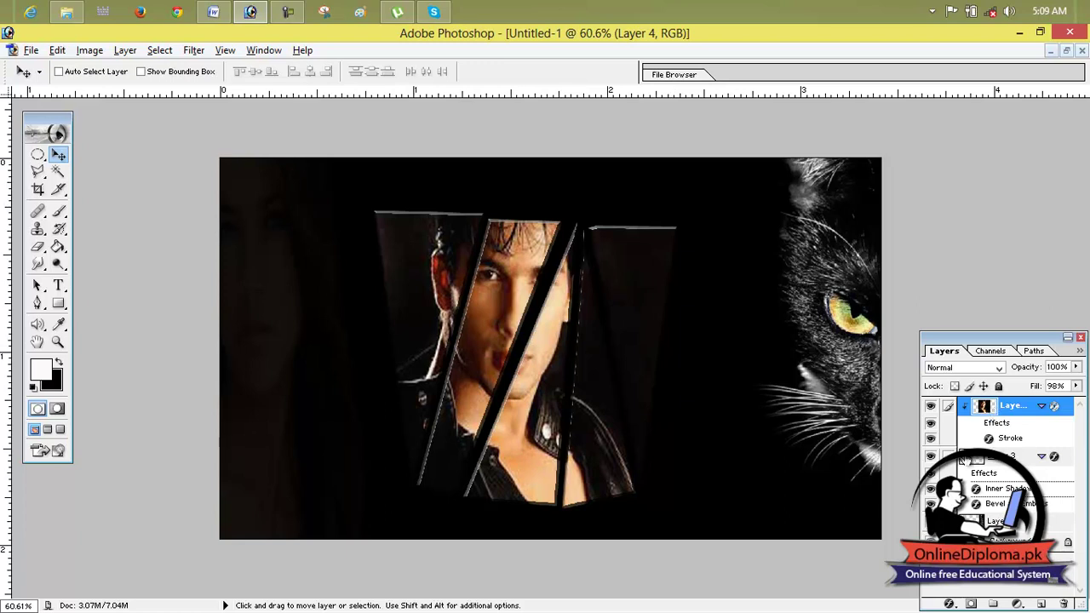
left_click(949, 458)
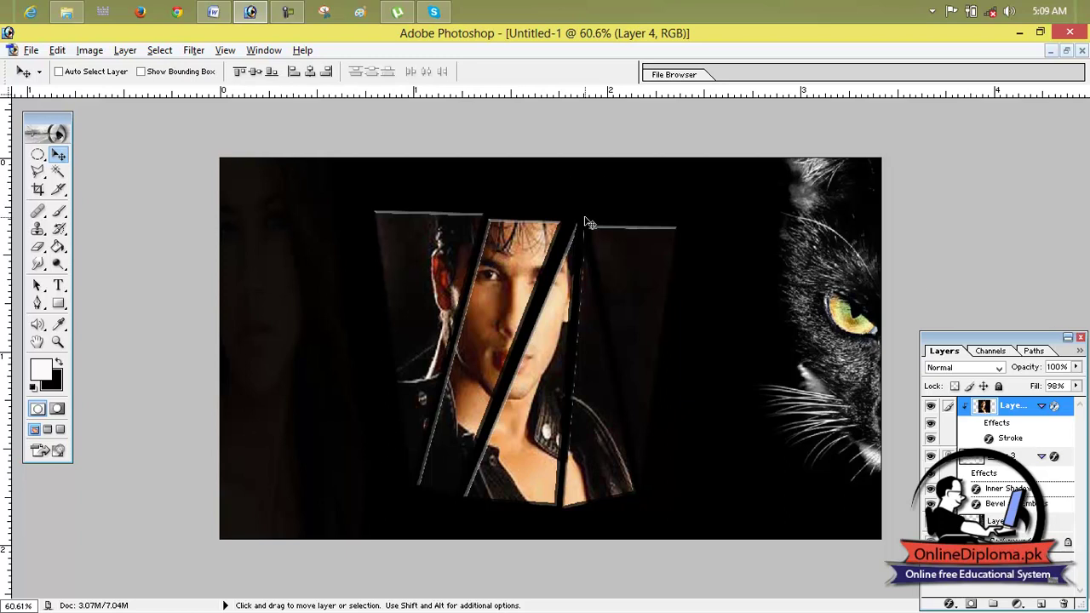
left_click(153, 53)
mouse_move(131, 53)
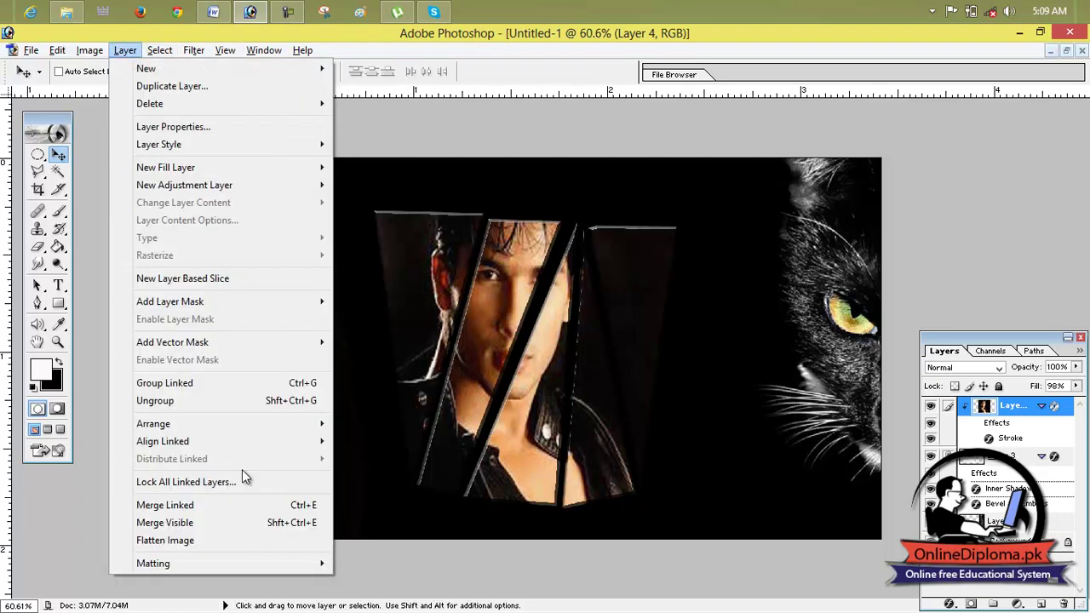
left_click(243, 505)
- Scale the merged shard photo to about 96% width and 94% height, tilt it counterclockwise, and move it slightly up and left
mouse_move(564, 321)
left_mouse_down()
mouse_move(586, 324)
mouse_move(567, 317)
left_mouse_up()
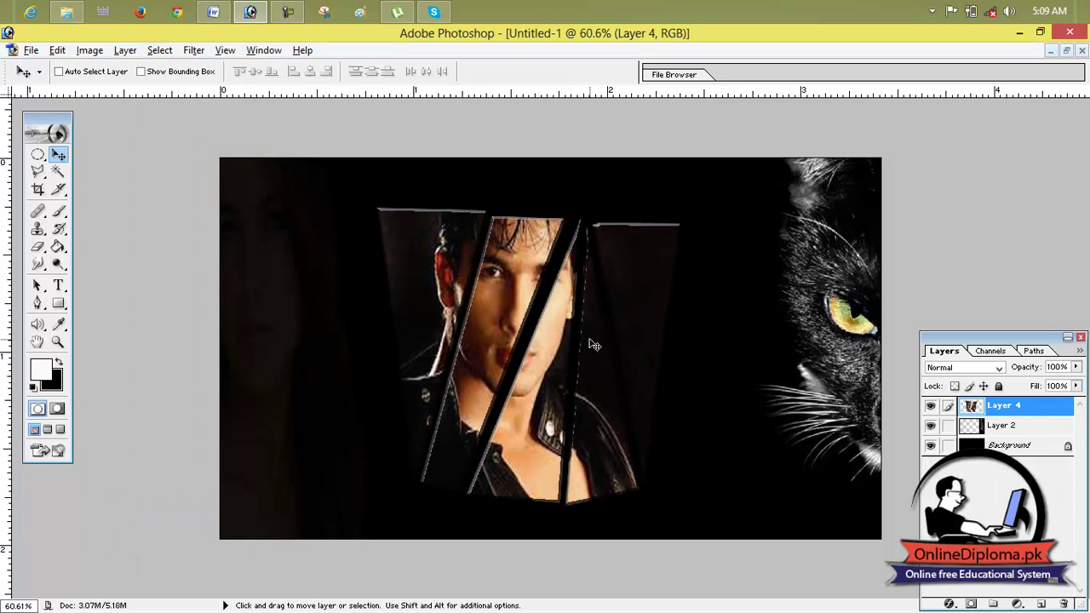
key("ctrl+t")
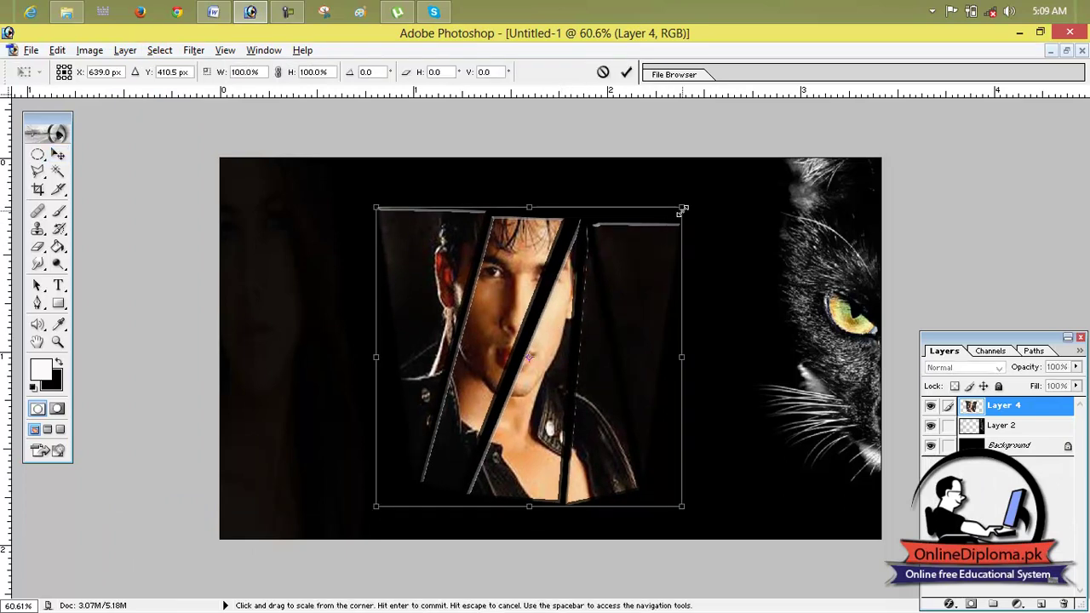
left_click_drag(683, 208, 585, 175)
left_click_drag(592, 256, 592, 232)
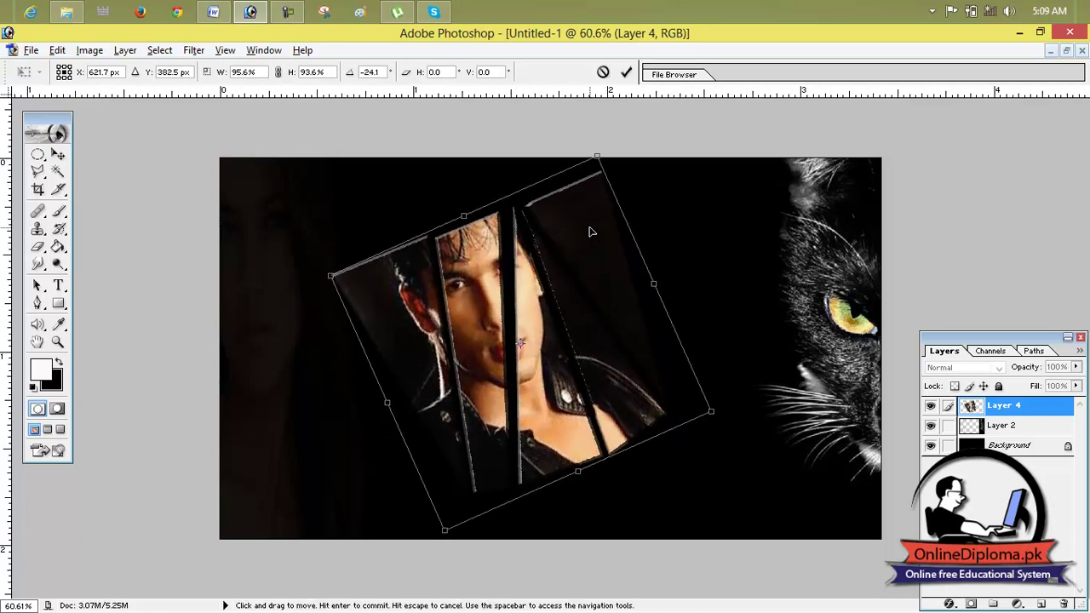
left_click_drag(604, 151, 631, 165)
left_click(626, 72)
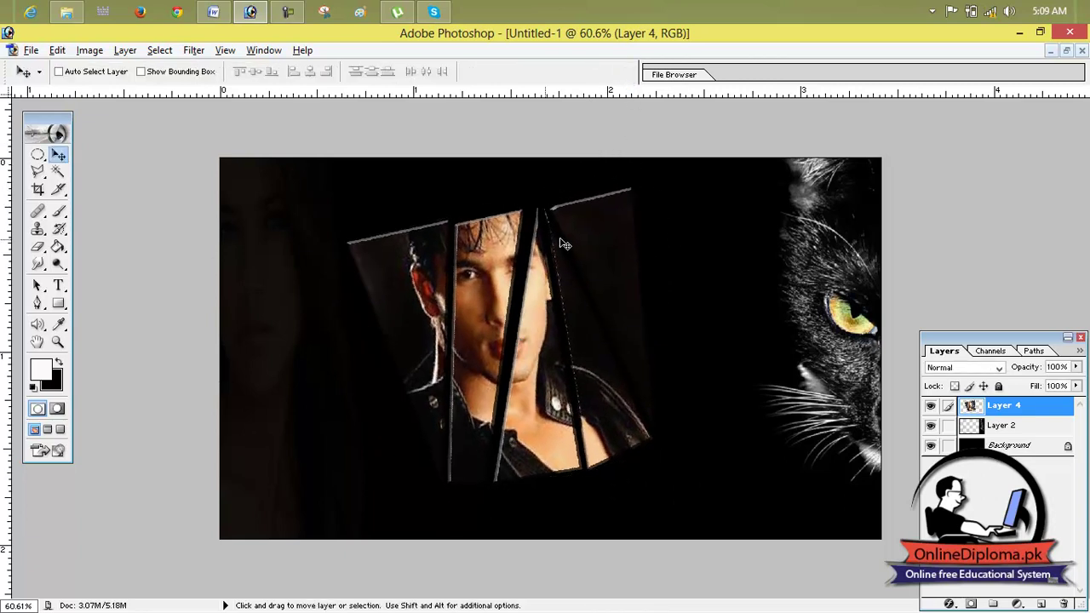
key("ctrl+plus")
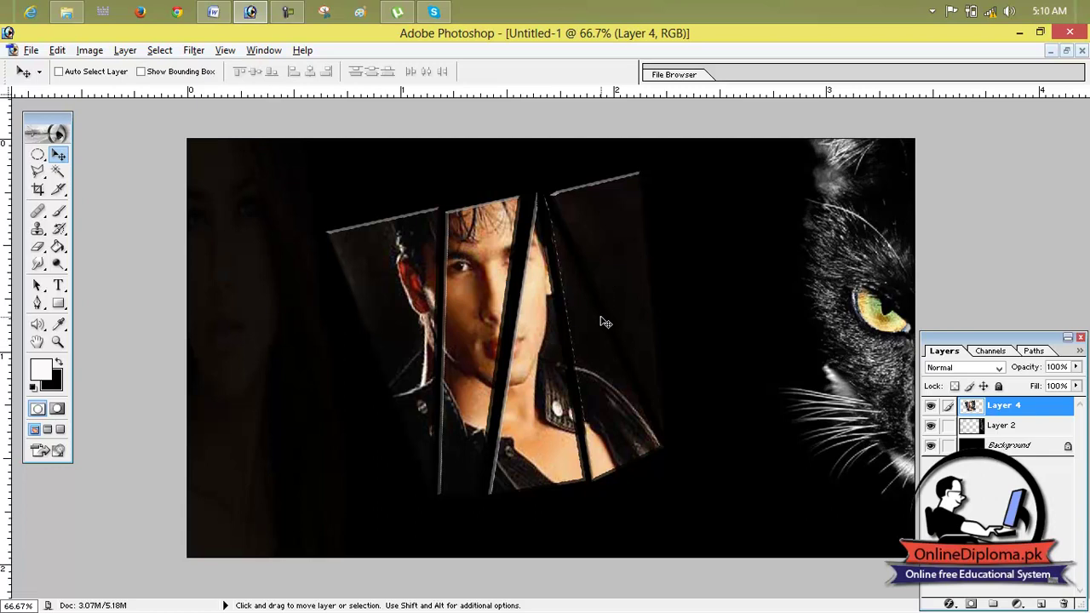
left_click_drag(601, 322, 583, 308)
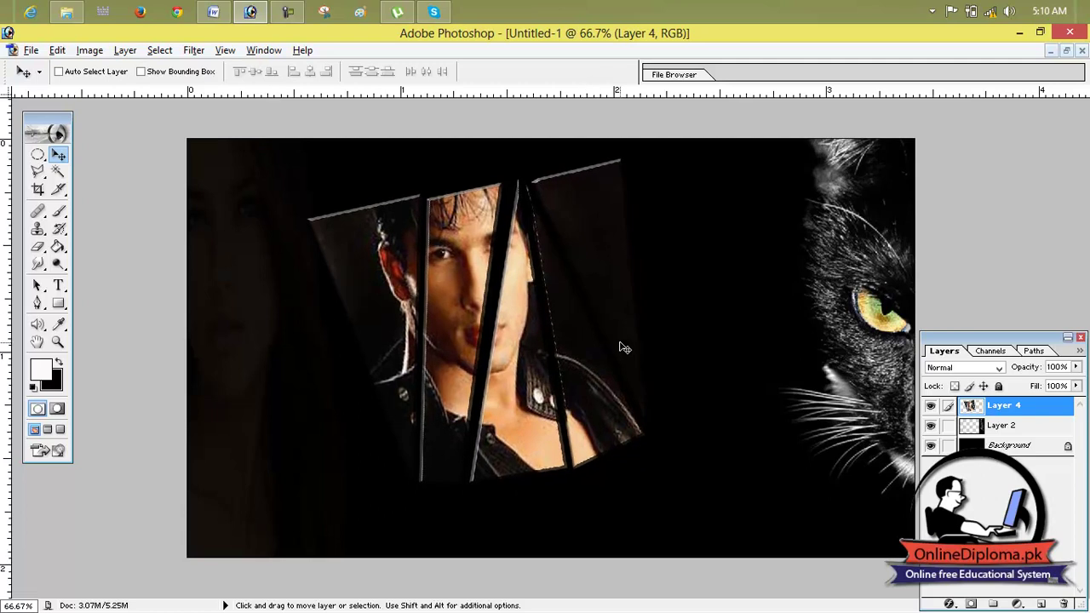
- Open the images (1) flower photo from the background folder, copy it into the Untitled-1 document, and maximize that document
left_click(31, 50)
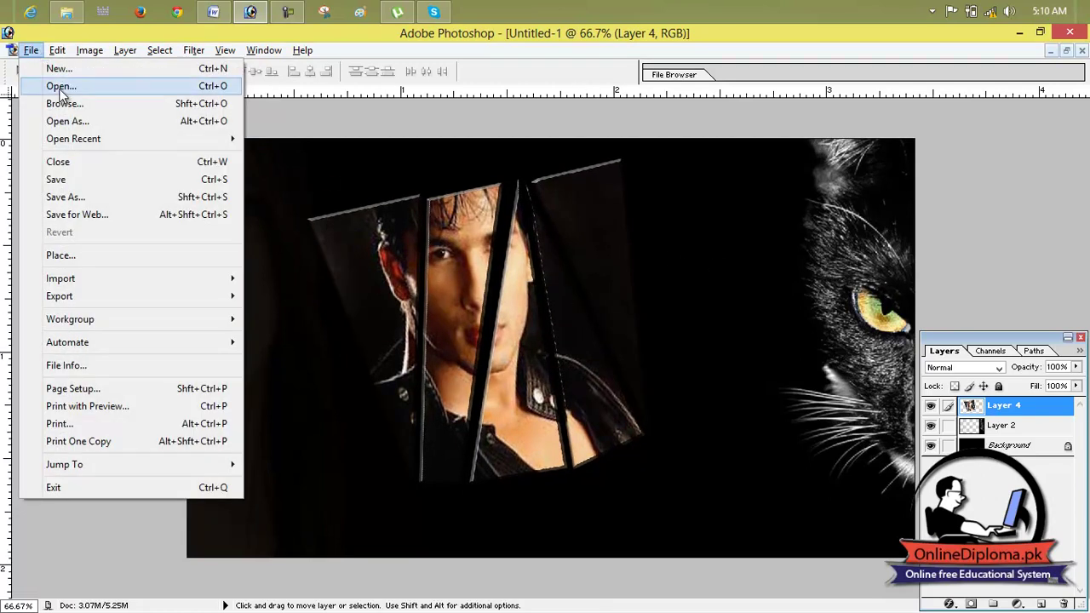
left_click(62, 89)
left_click(464, 290)
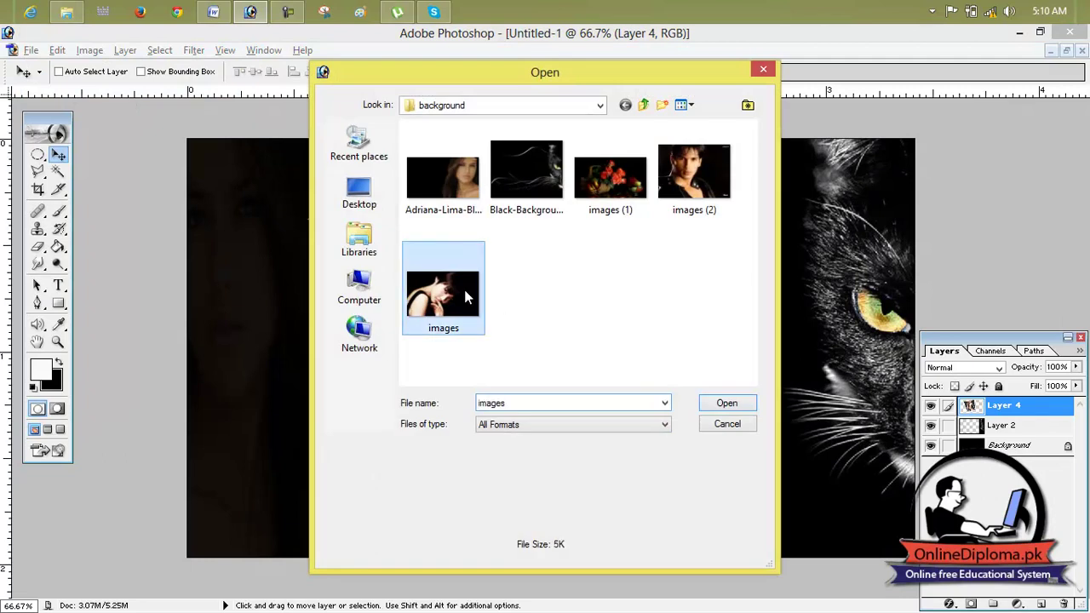
left_click(499, 217)
double_click(622, 190)
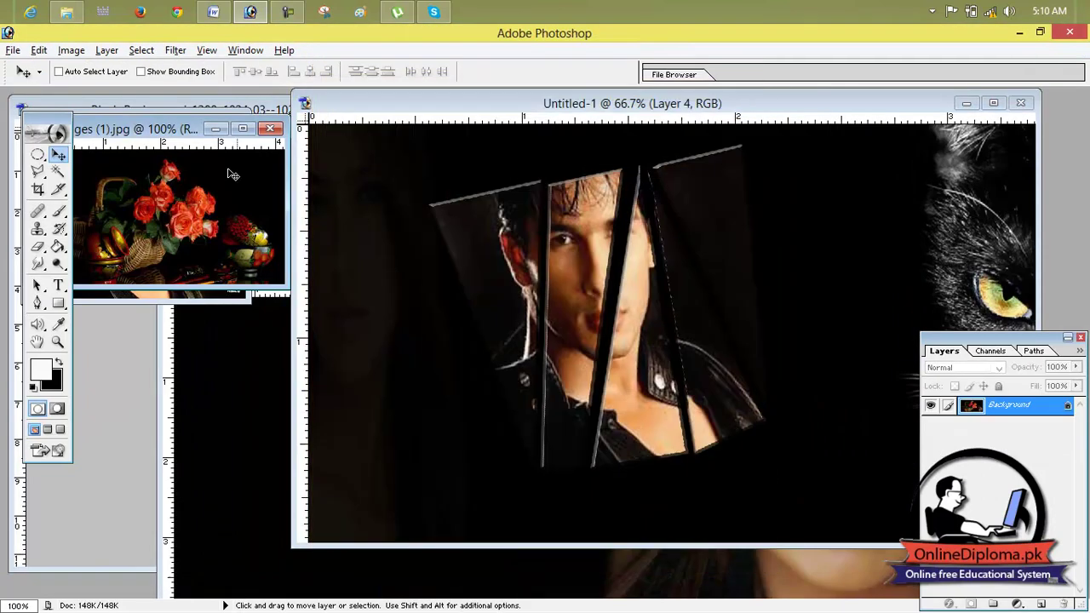
left_click_drag(204, 210, 424, 159)
left_click(993, 103)
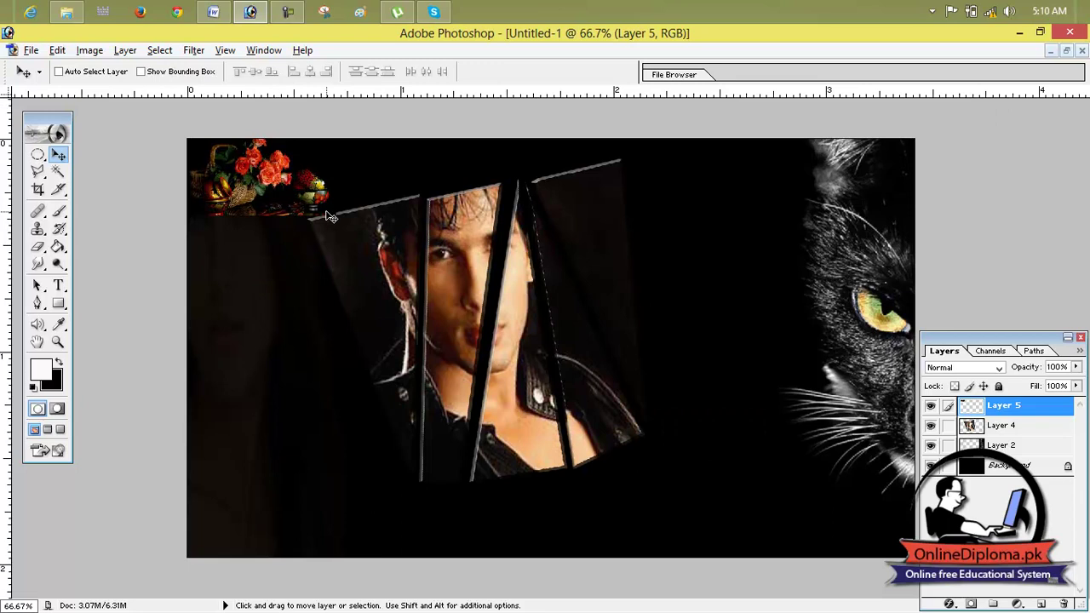
- Try Layer 5's flower photo enlarged over the whole canvas with the Overlay blend mode, and delete that layer
key("ctrl+t")
left_click_drag(333, 218, 916, 556)
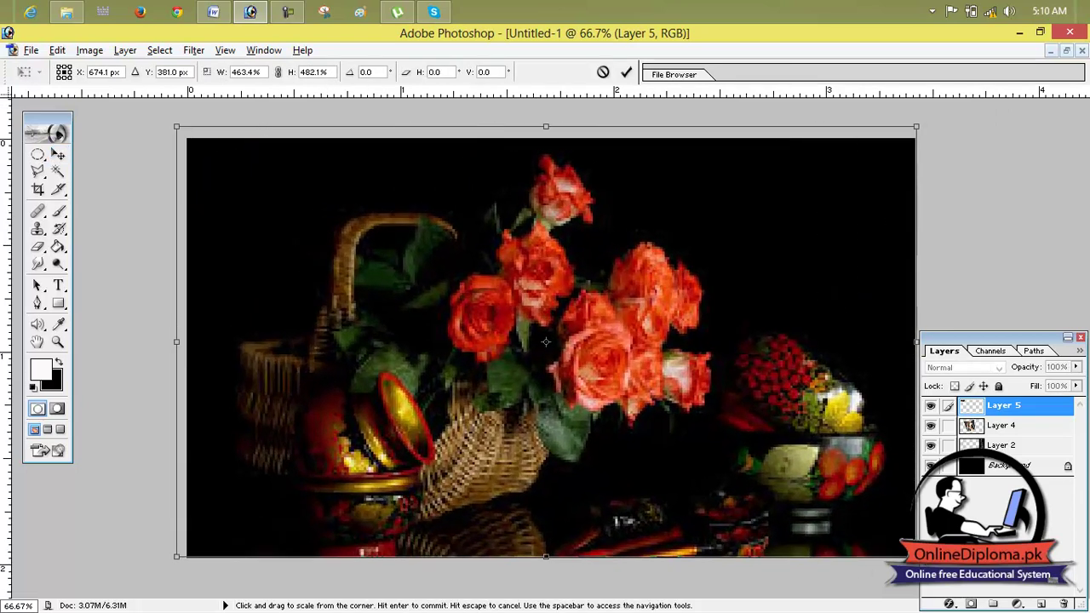
left_click(627, 74)
left_click(976, 368)
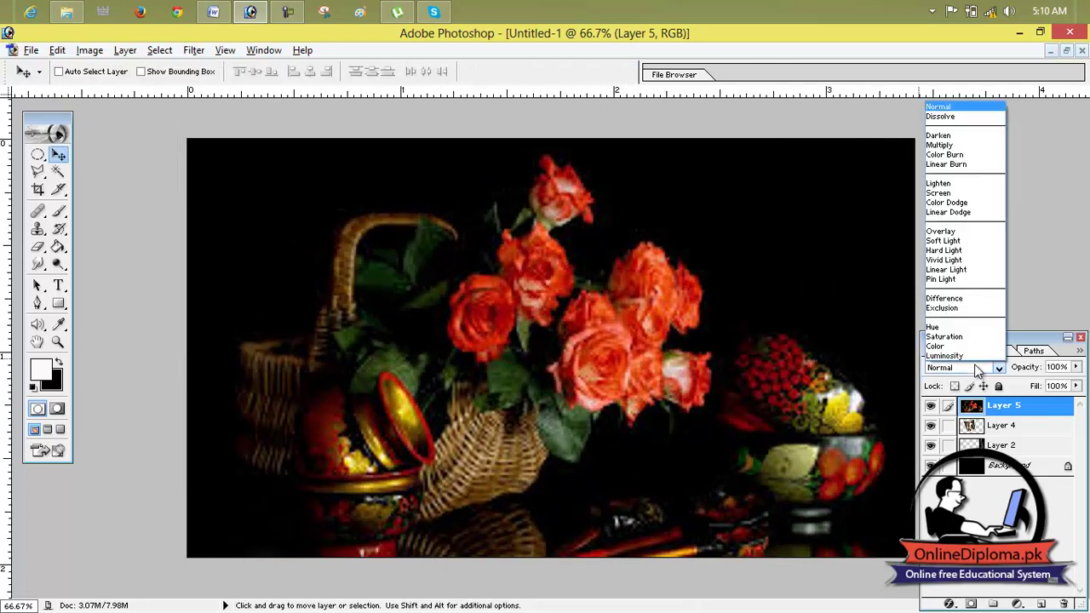
left_click(955, 232)
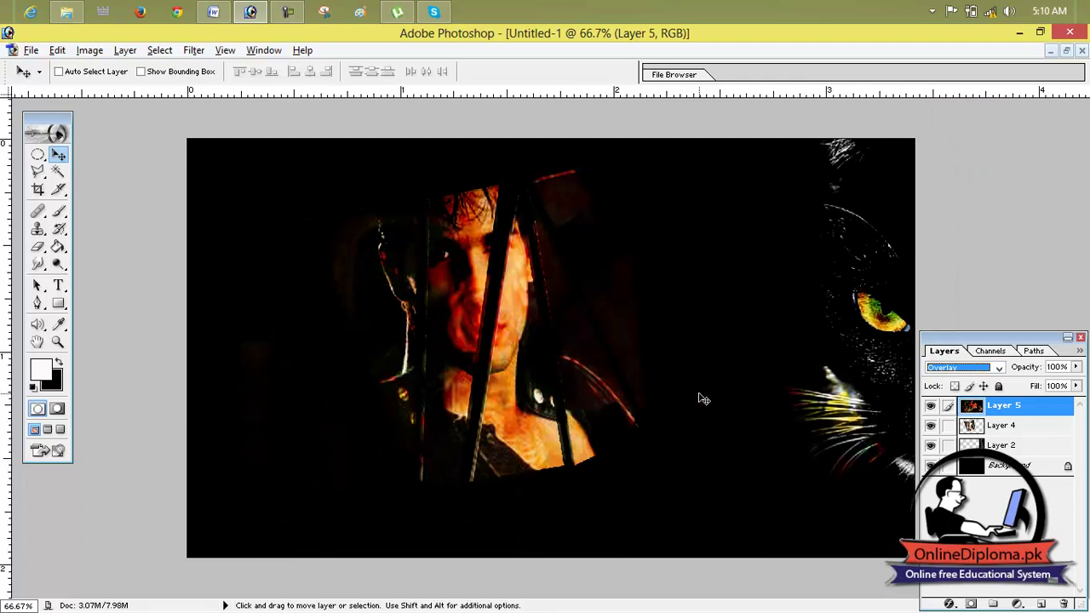
left_click_drag(1003, 412, 1065, 607)
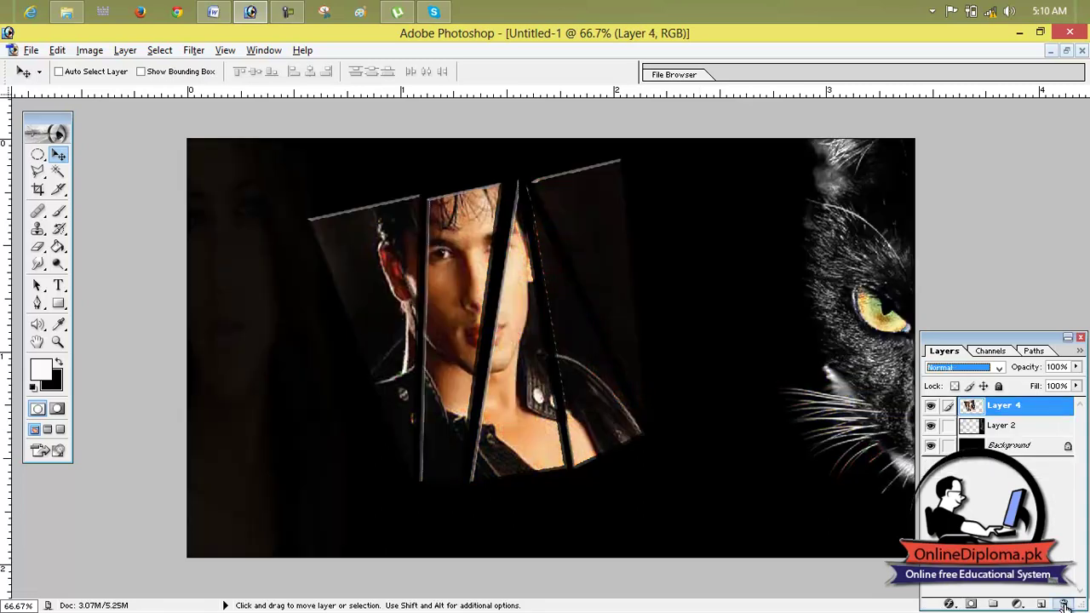
- Copy the images (1) flower photo into Untitled-1 directly above the Background layer, behind the shard photo, and maximize that document
left_click(985, 449)
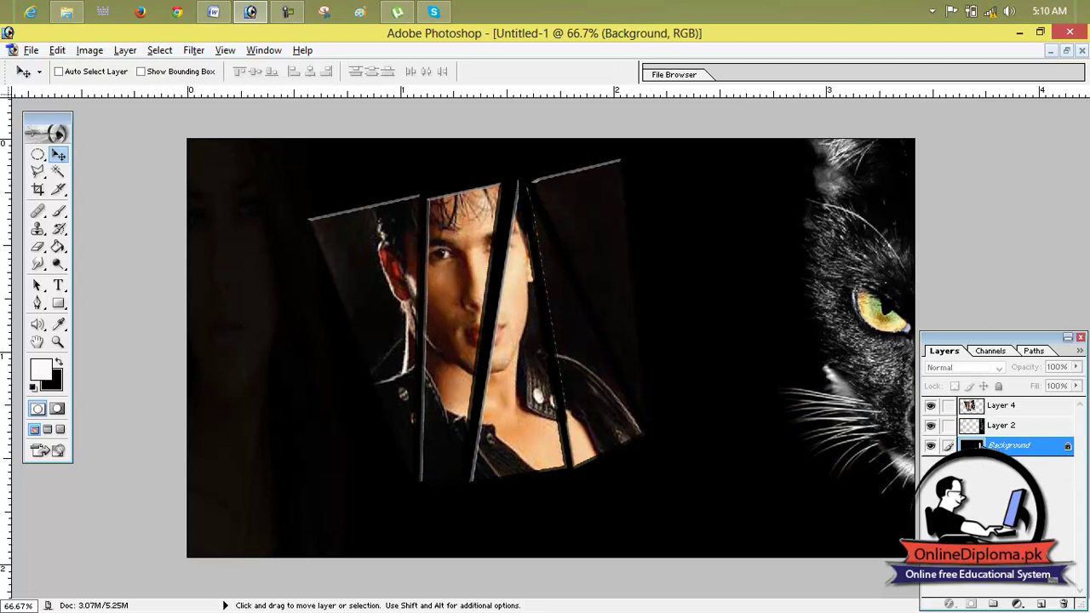
left_click(56, 49)
mouse_move(31, 50)
left_click(53, 87)
double_click(602, 194)
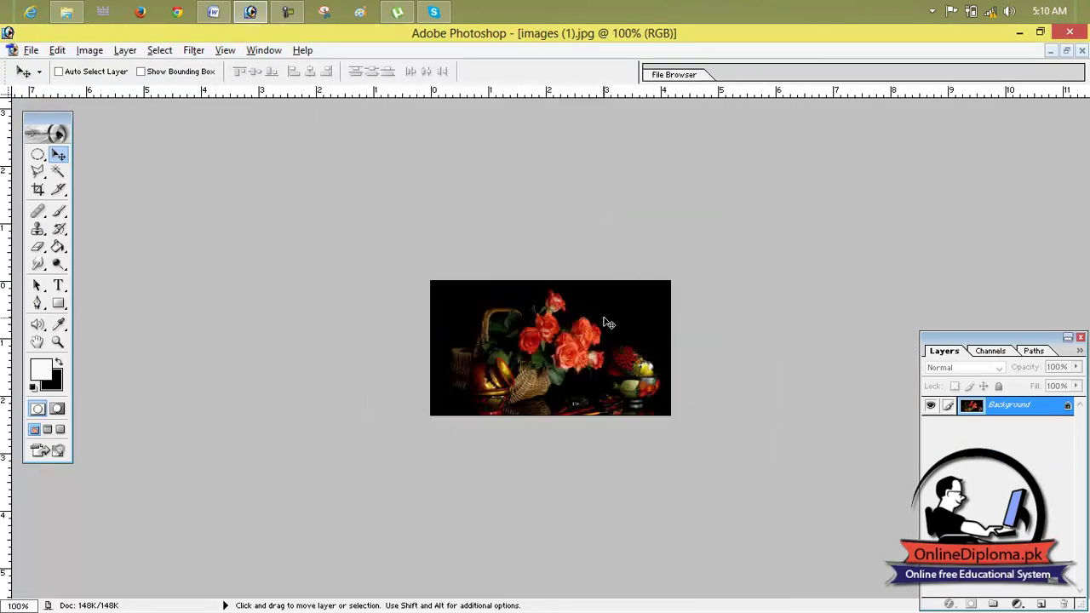
left_click(1066, 51)
left_click_drag(237, 232, 577, 365)
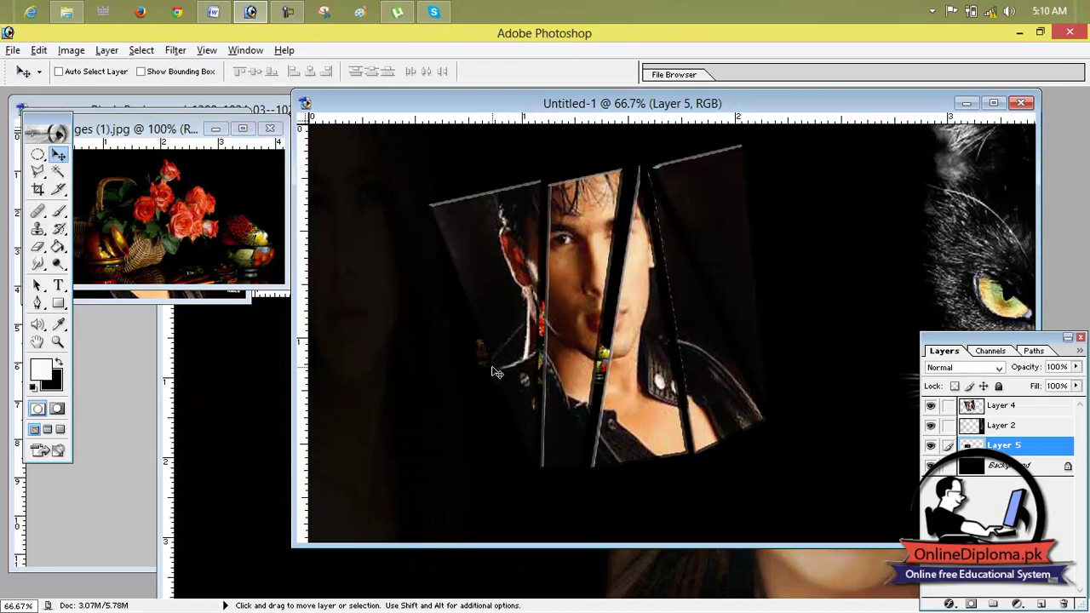
left_click_drag(492, 373, 362, 562)
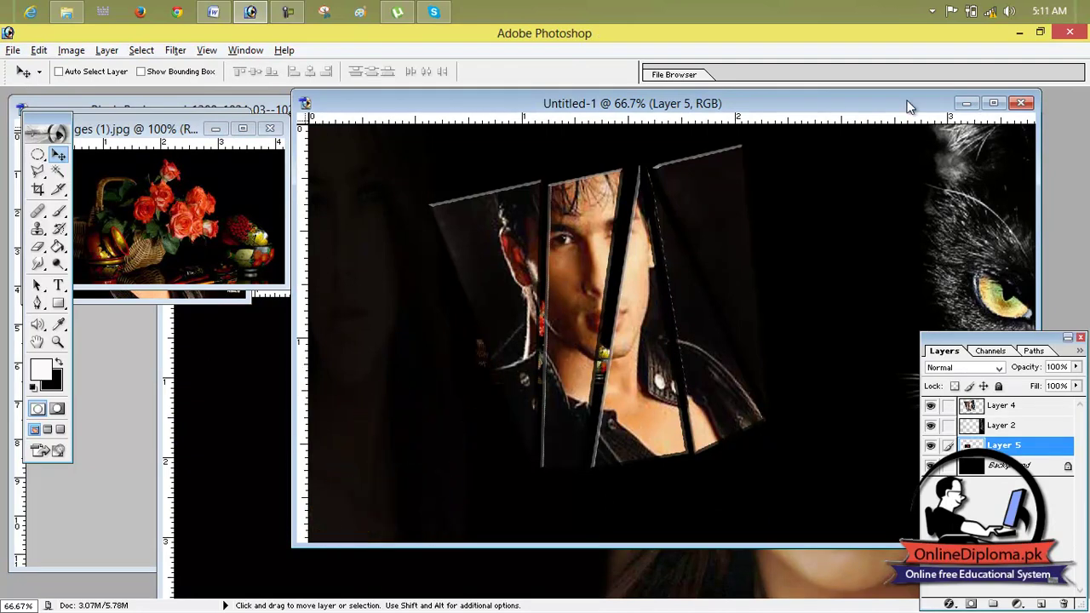
left_click(993, 103)
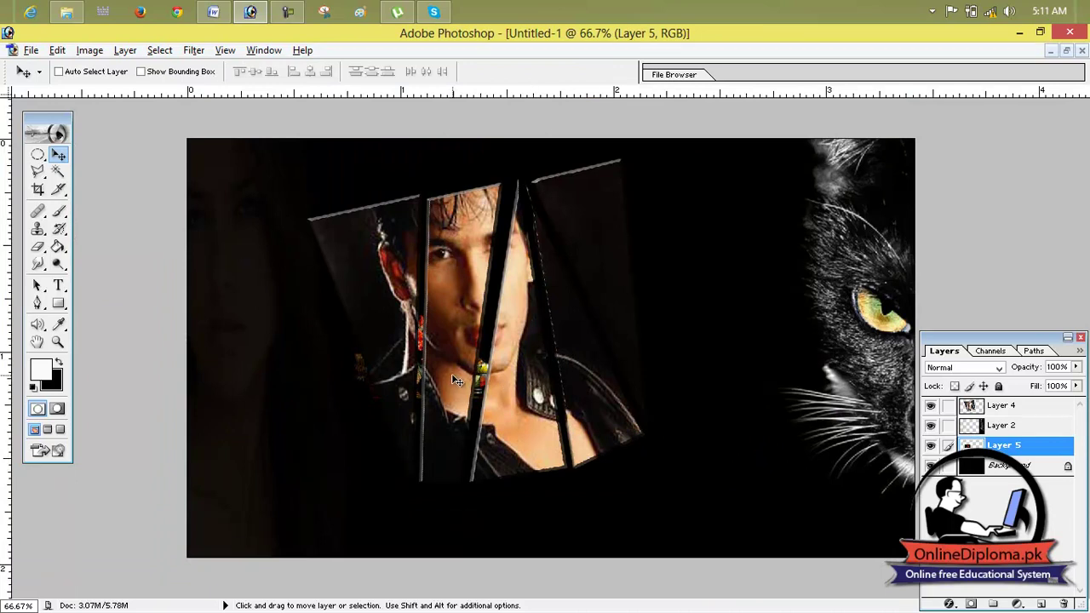
- Scale the flower photo to about 457% width and 466% height so it fills the whole canvas
key("ctrl+t")
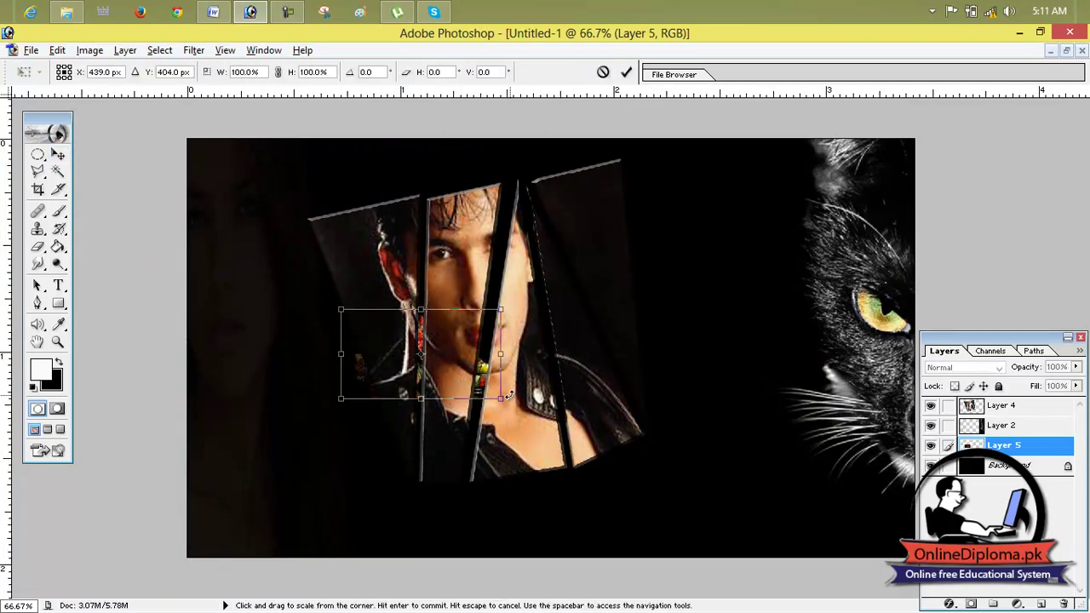
left_click_drag(523, 414, 916, 556)
left_click_drag(342, 315, 187, 139)
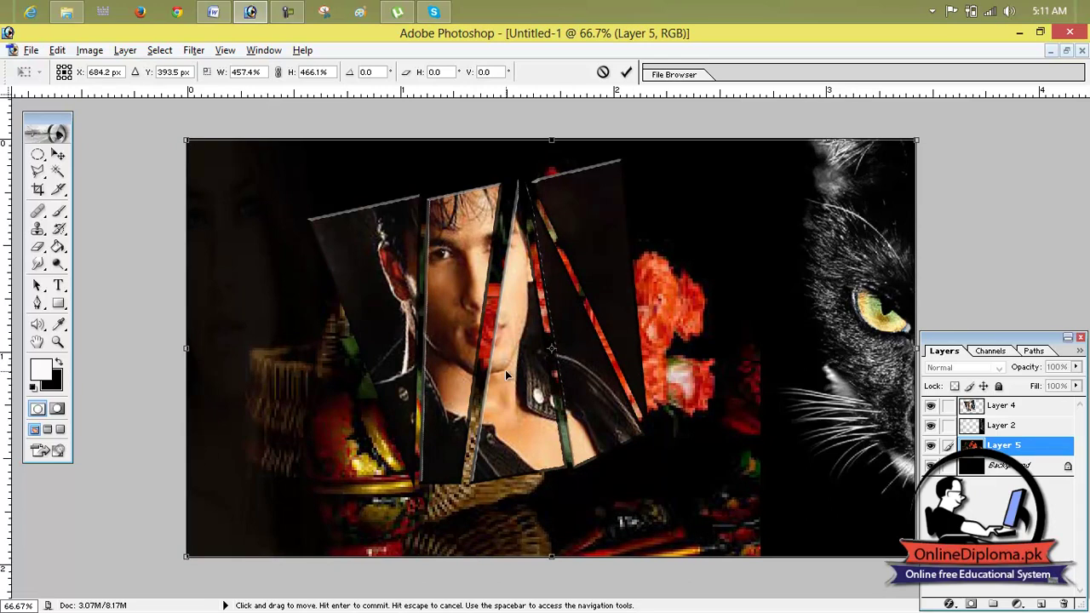
left_click(626, 72)
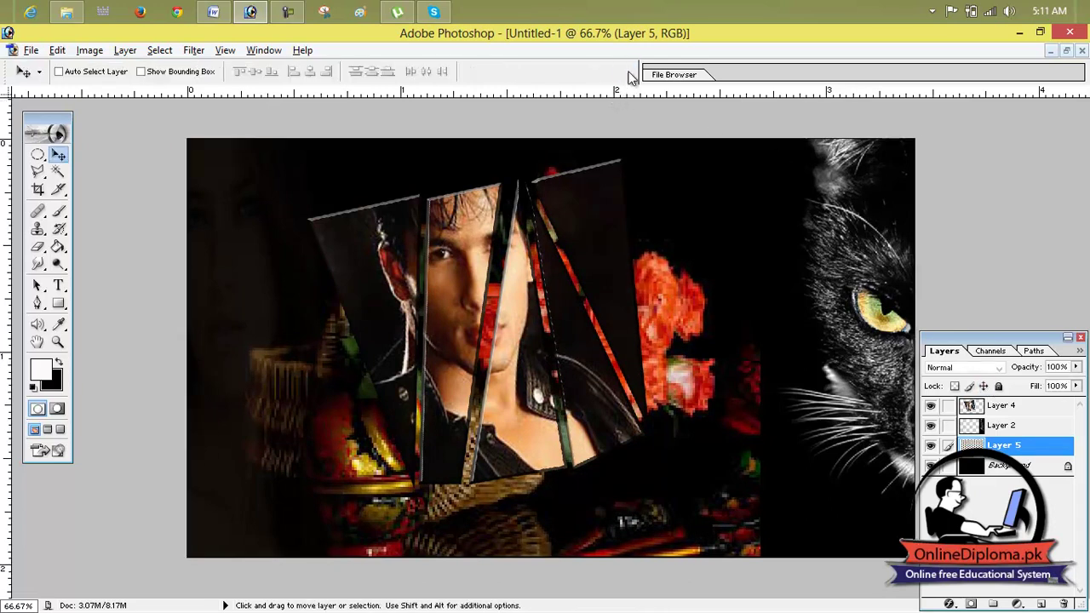
- Try the Overlay blend mode on the flower layer behind the shards, and undo it
left_click(979, 367)
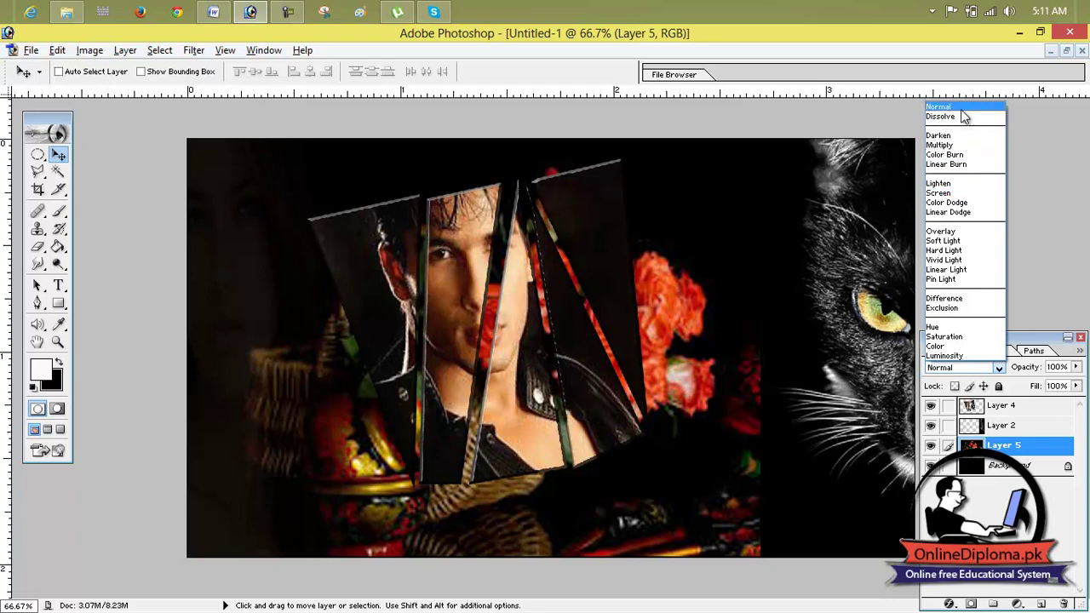
left_click(948, 232)
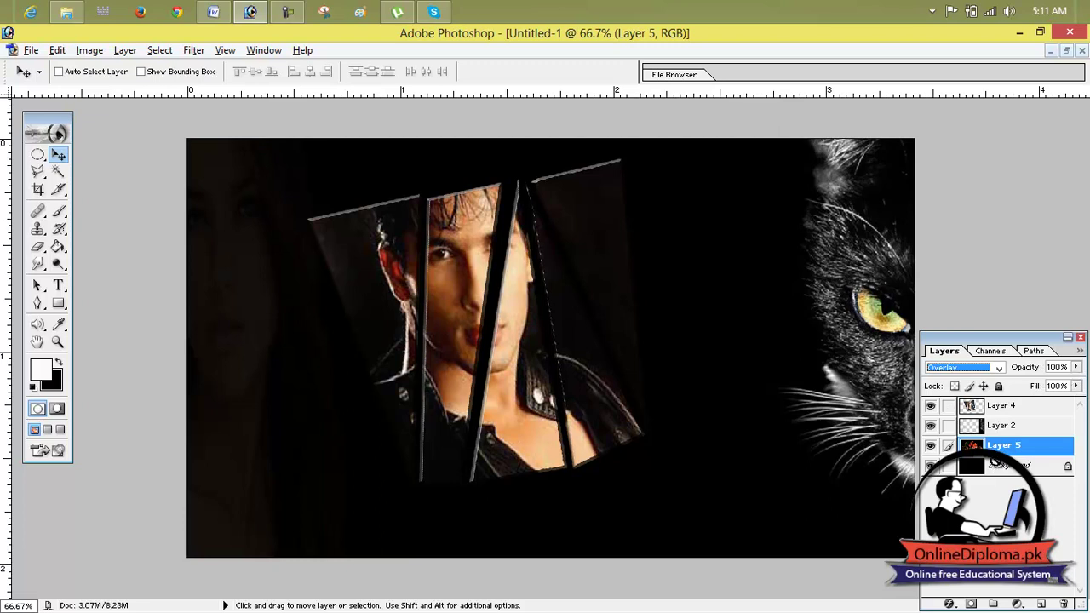
key("ctrl+z")
- Lower the opacity of the flower layer, Layer 5, to 7%
left_click(1077, 368)
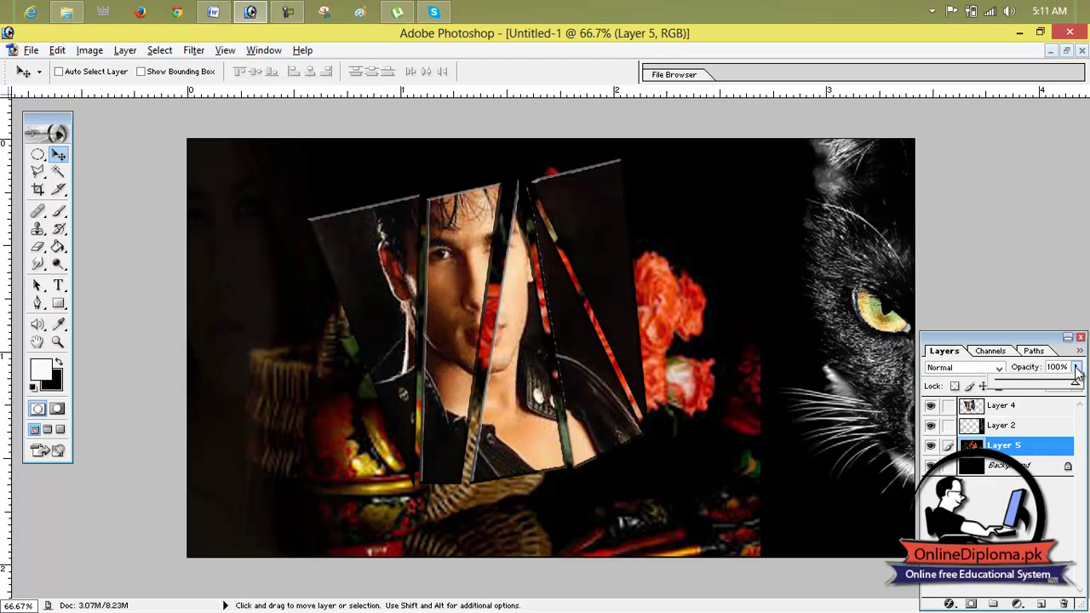
left_click_drag(1076, 383, 1001, 388)
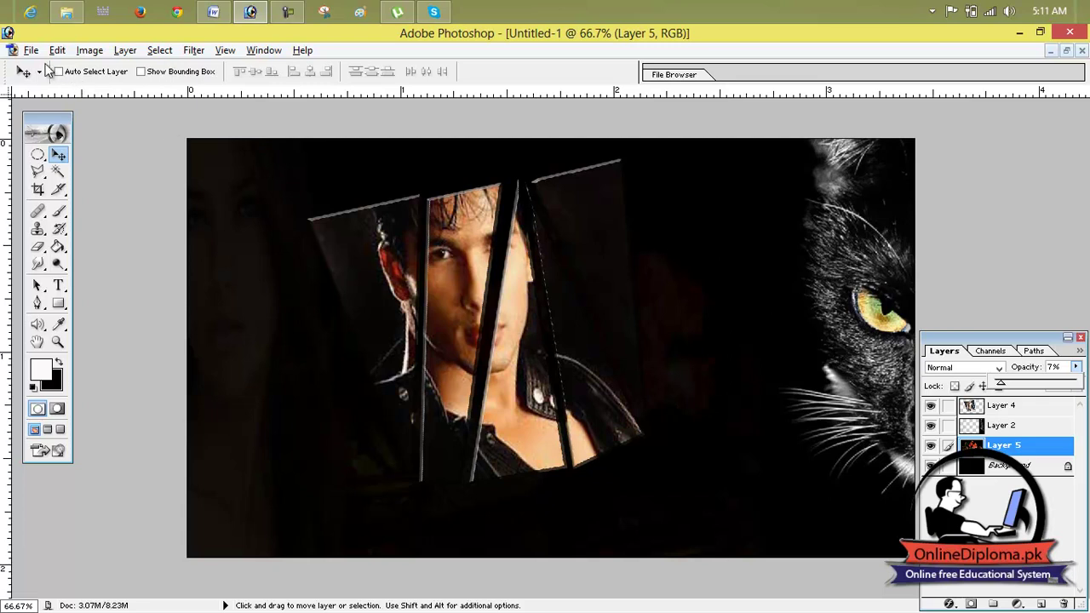
left_click(60, 189)
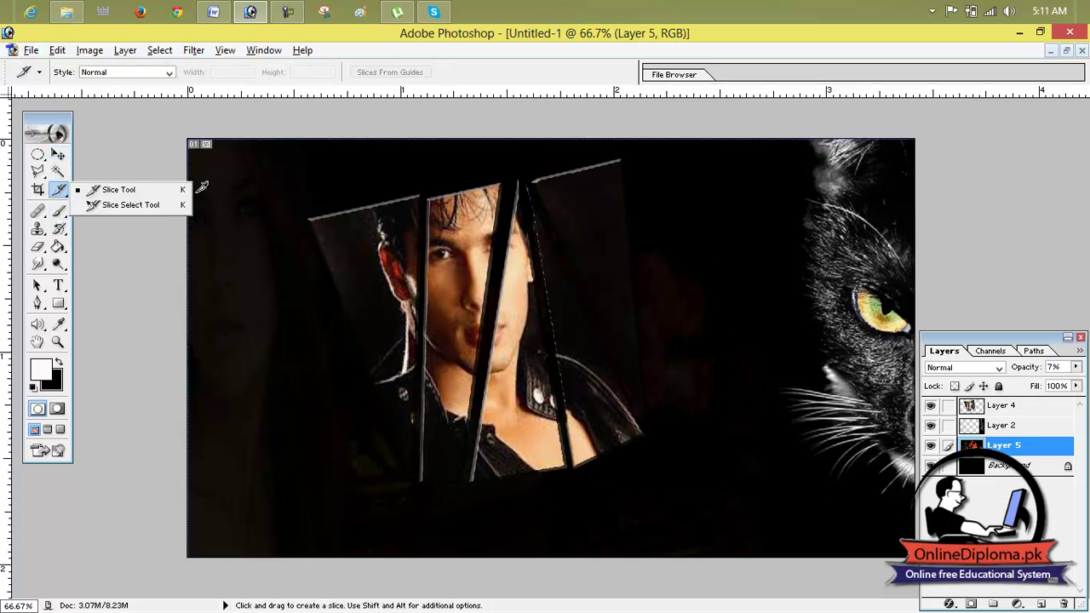
left_click(167, 136)
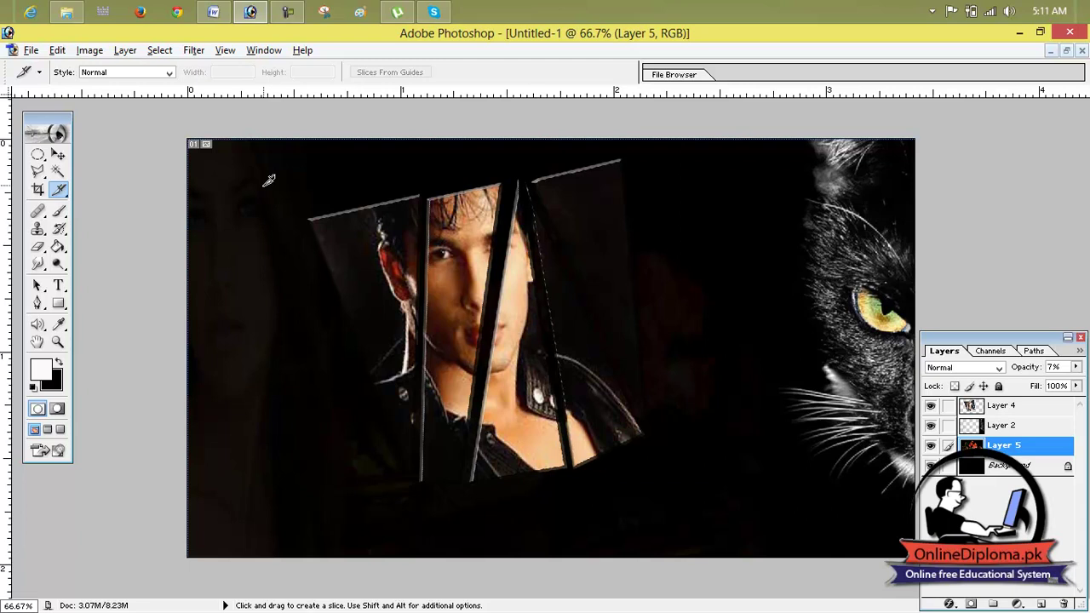